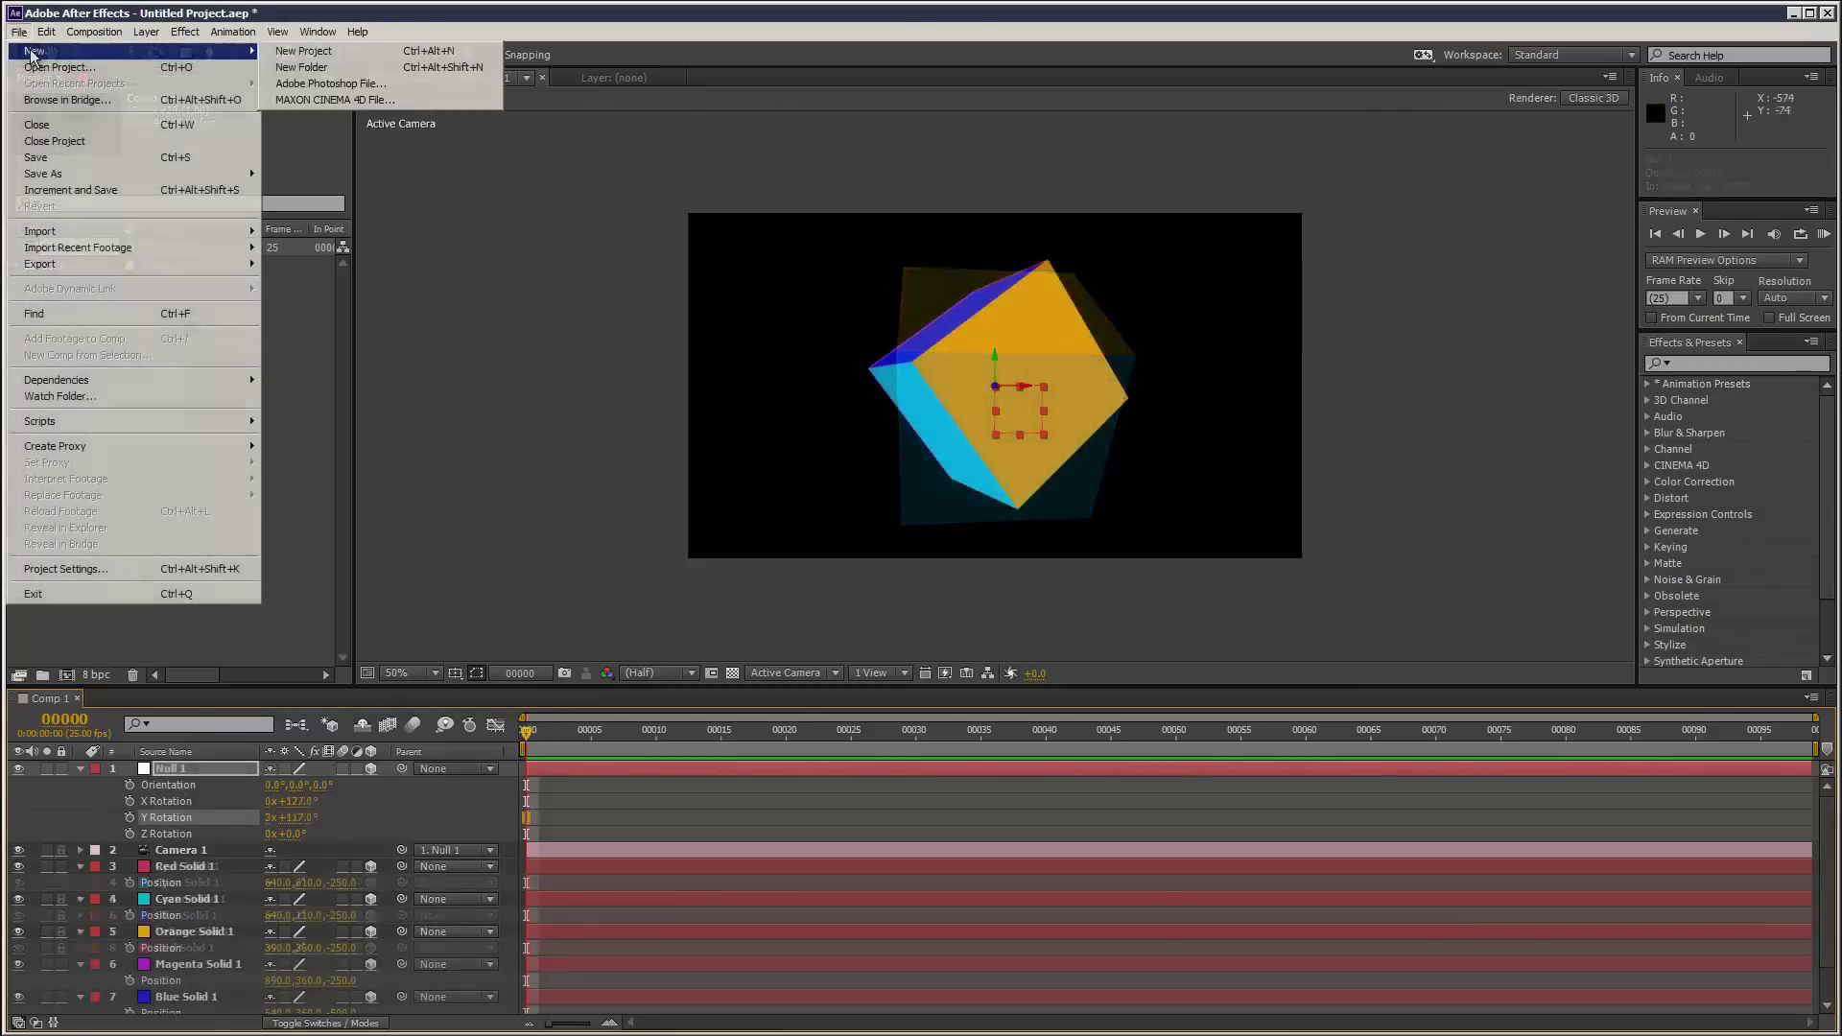
Step: Start a new project without saving the old one and create Comp 1 (1280x720, 25 fps)
click(303, 51)
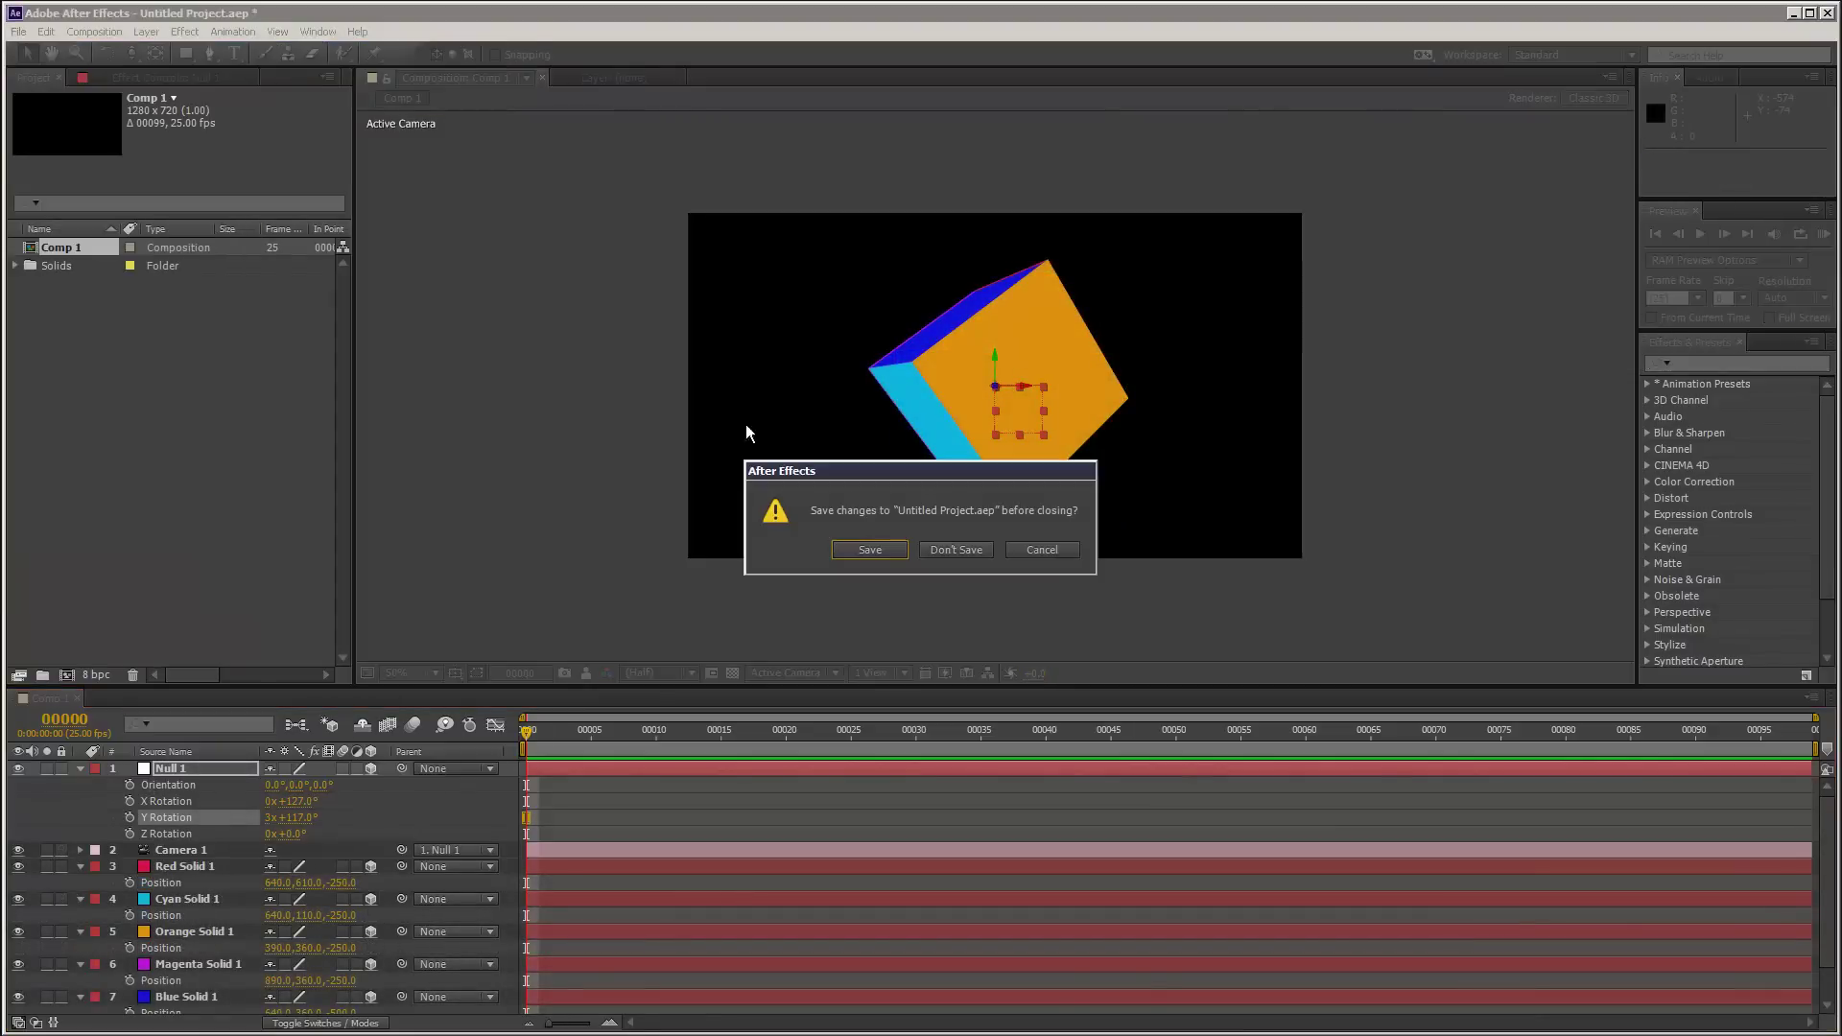
click(944, 552)
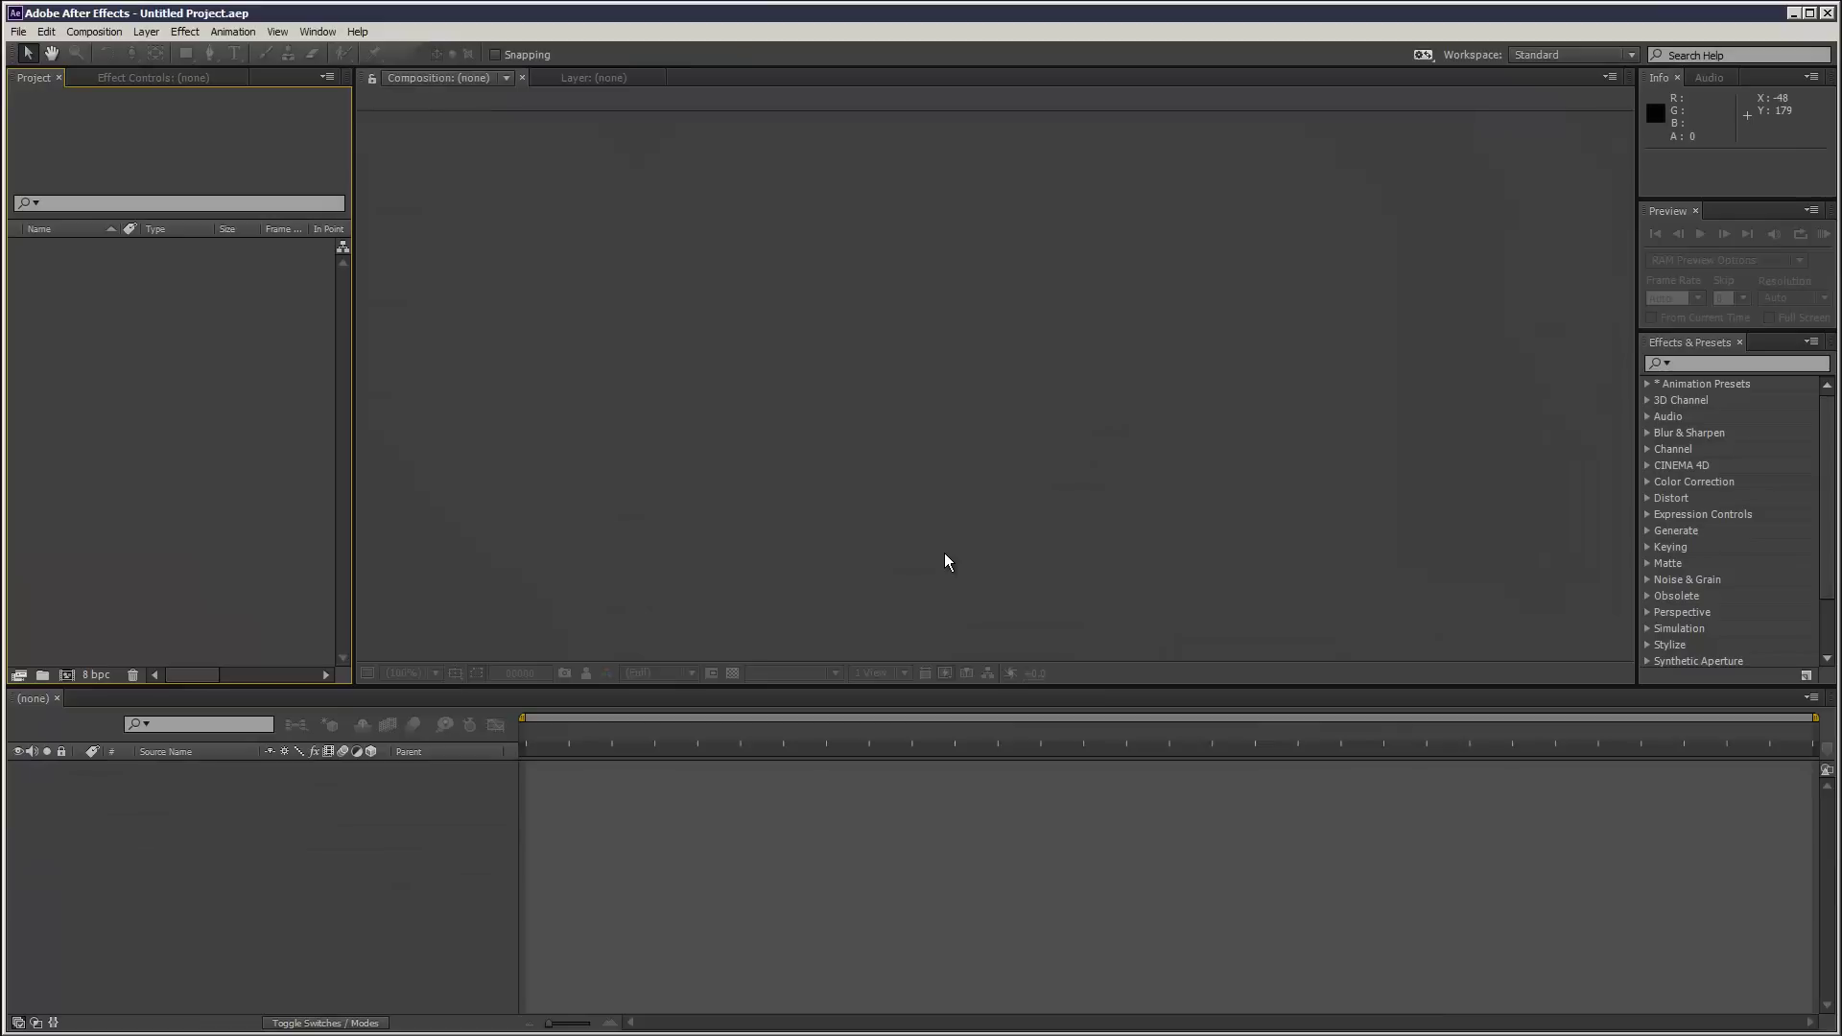
click(96, 31)
click(106, 49)
click(971, 764)
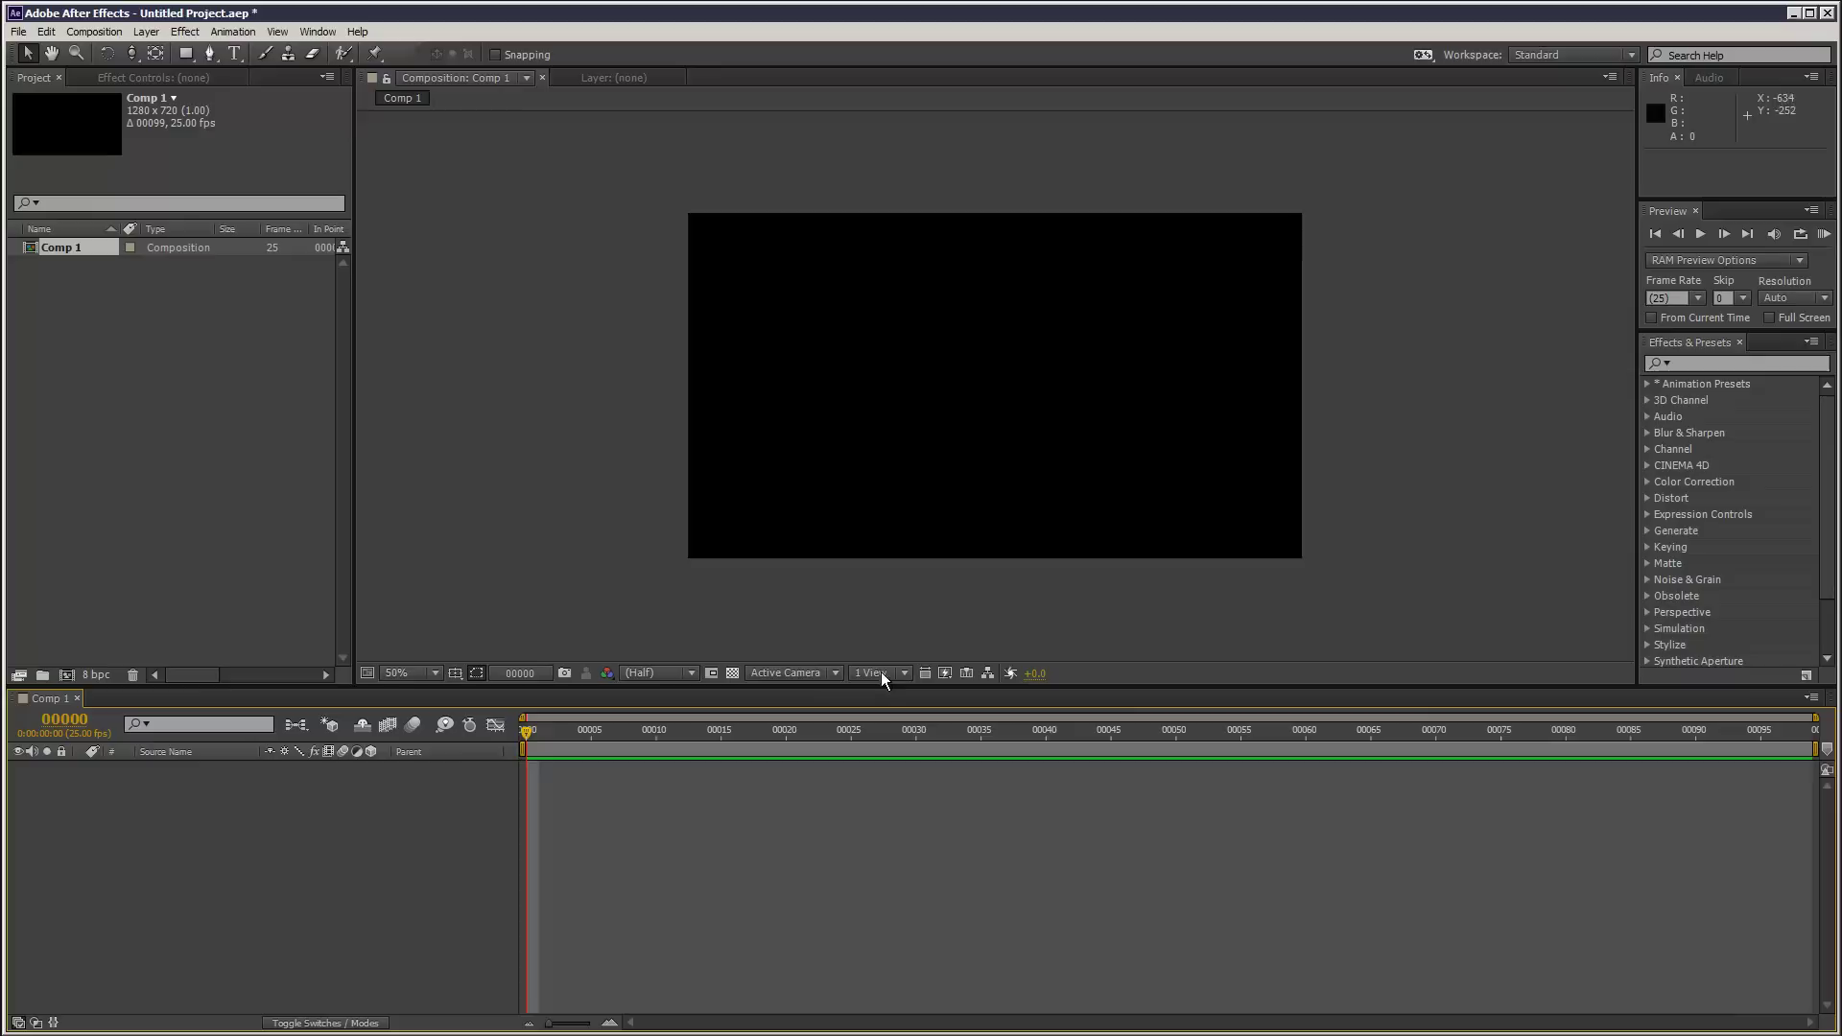
Step: Add a 500x500 px red solid layer to Comp 1
click(147, 31)
mouse_move(183, 51)
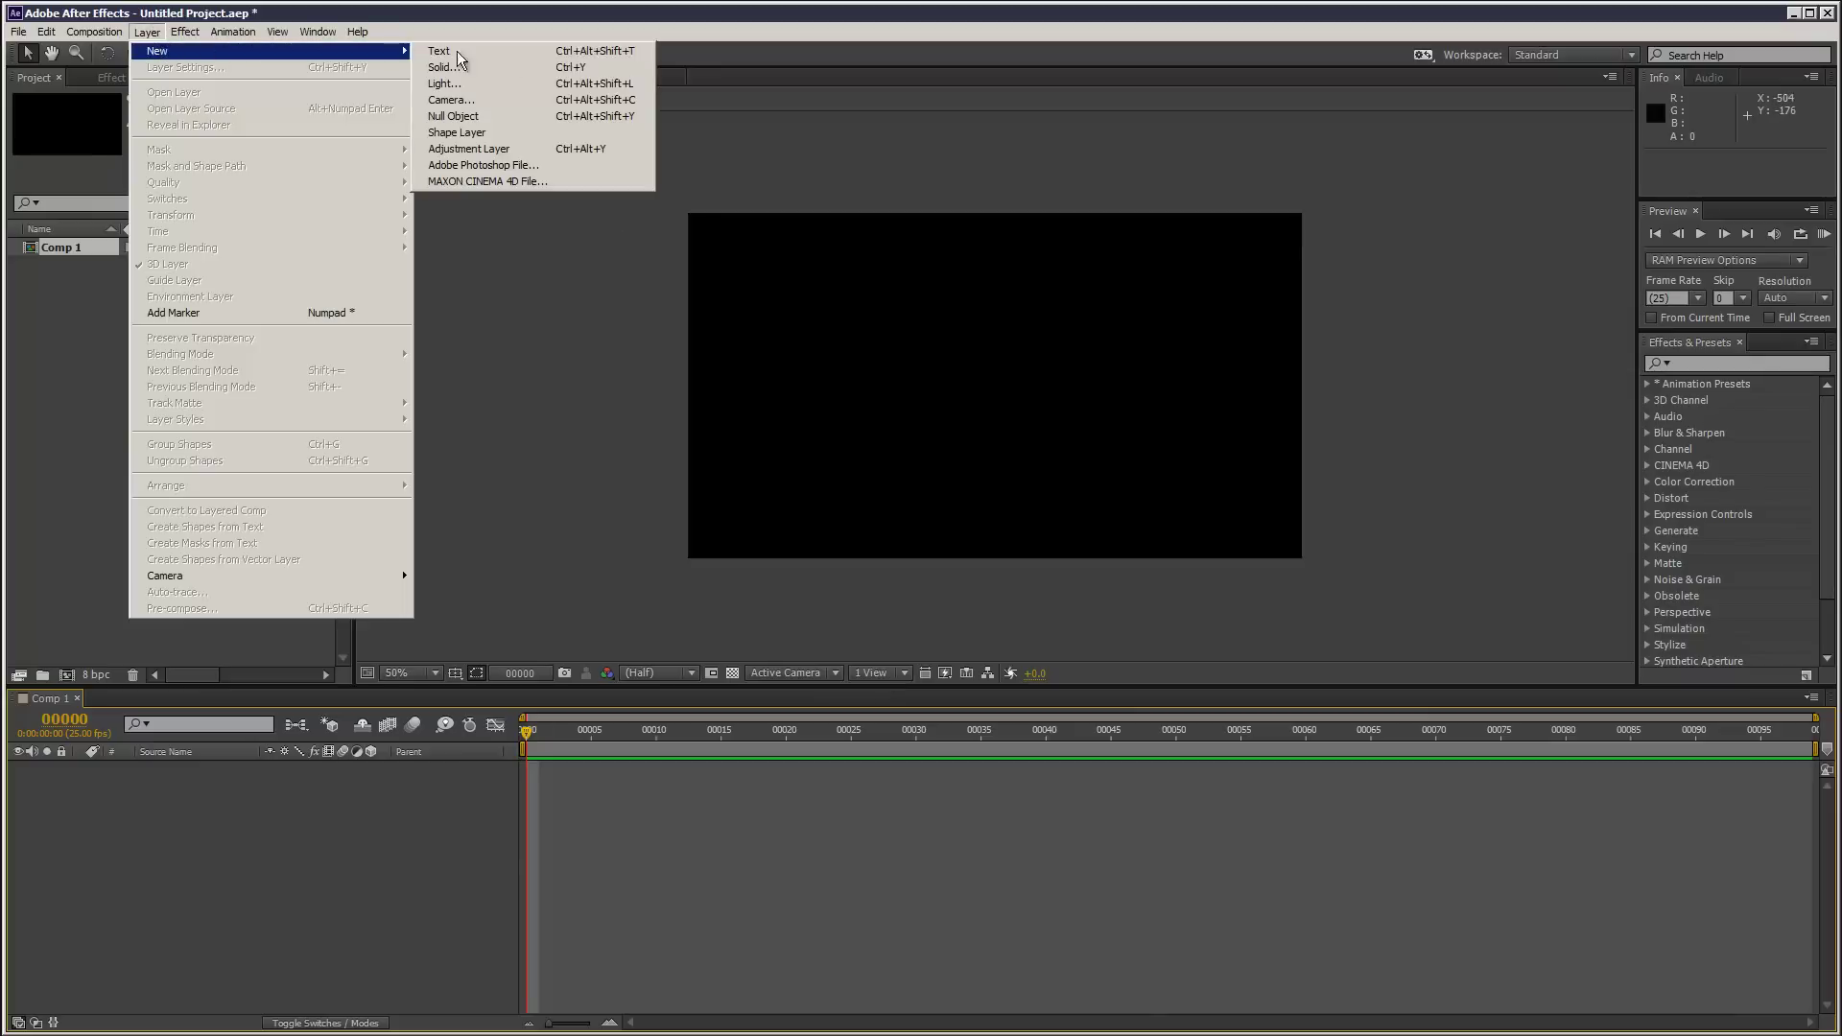
click(508, 69)
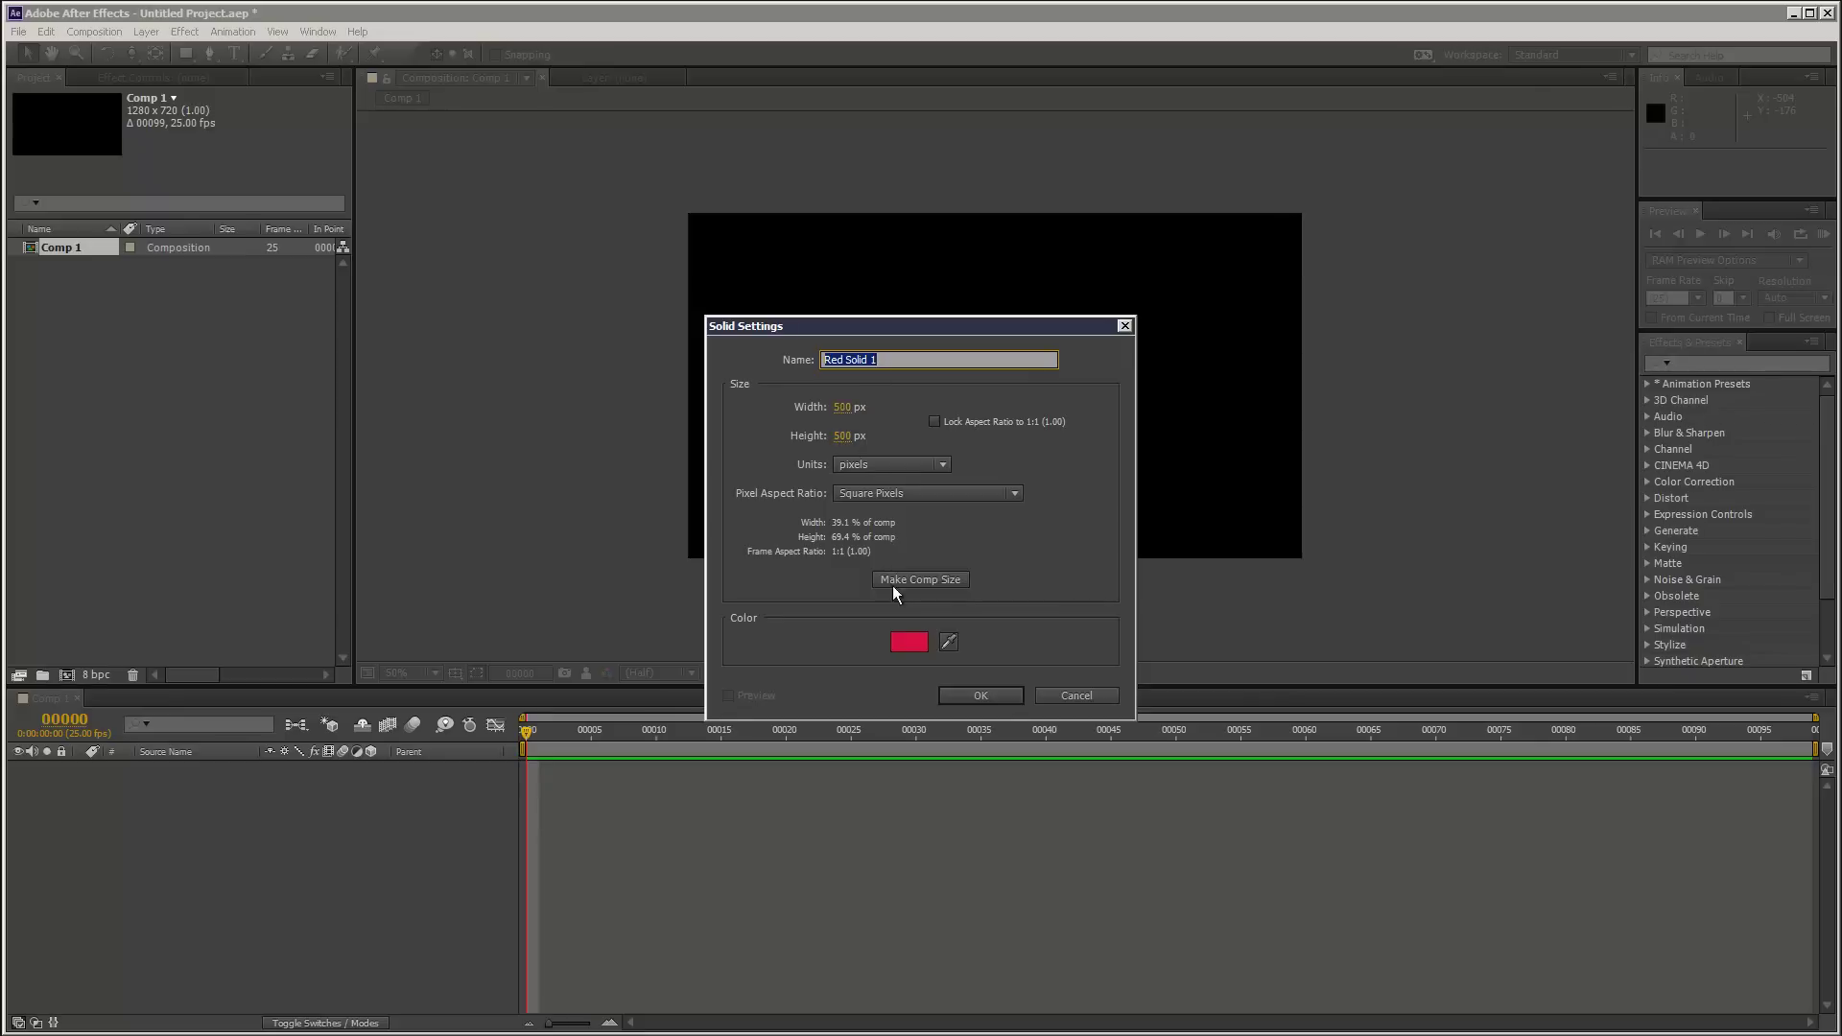
click(980, 695)
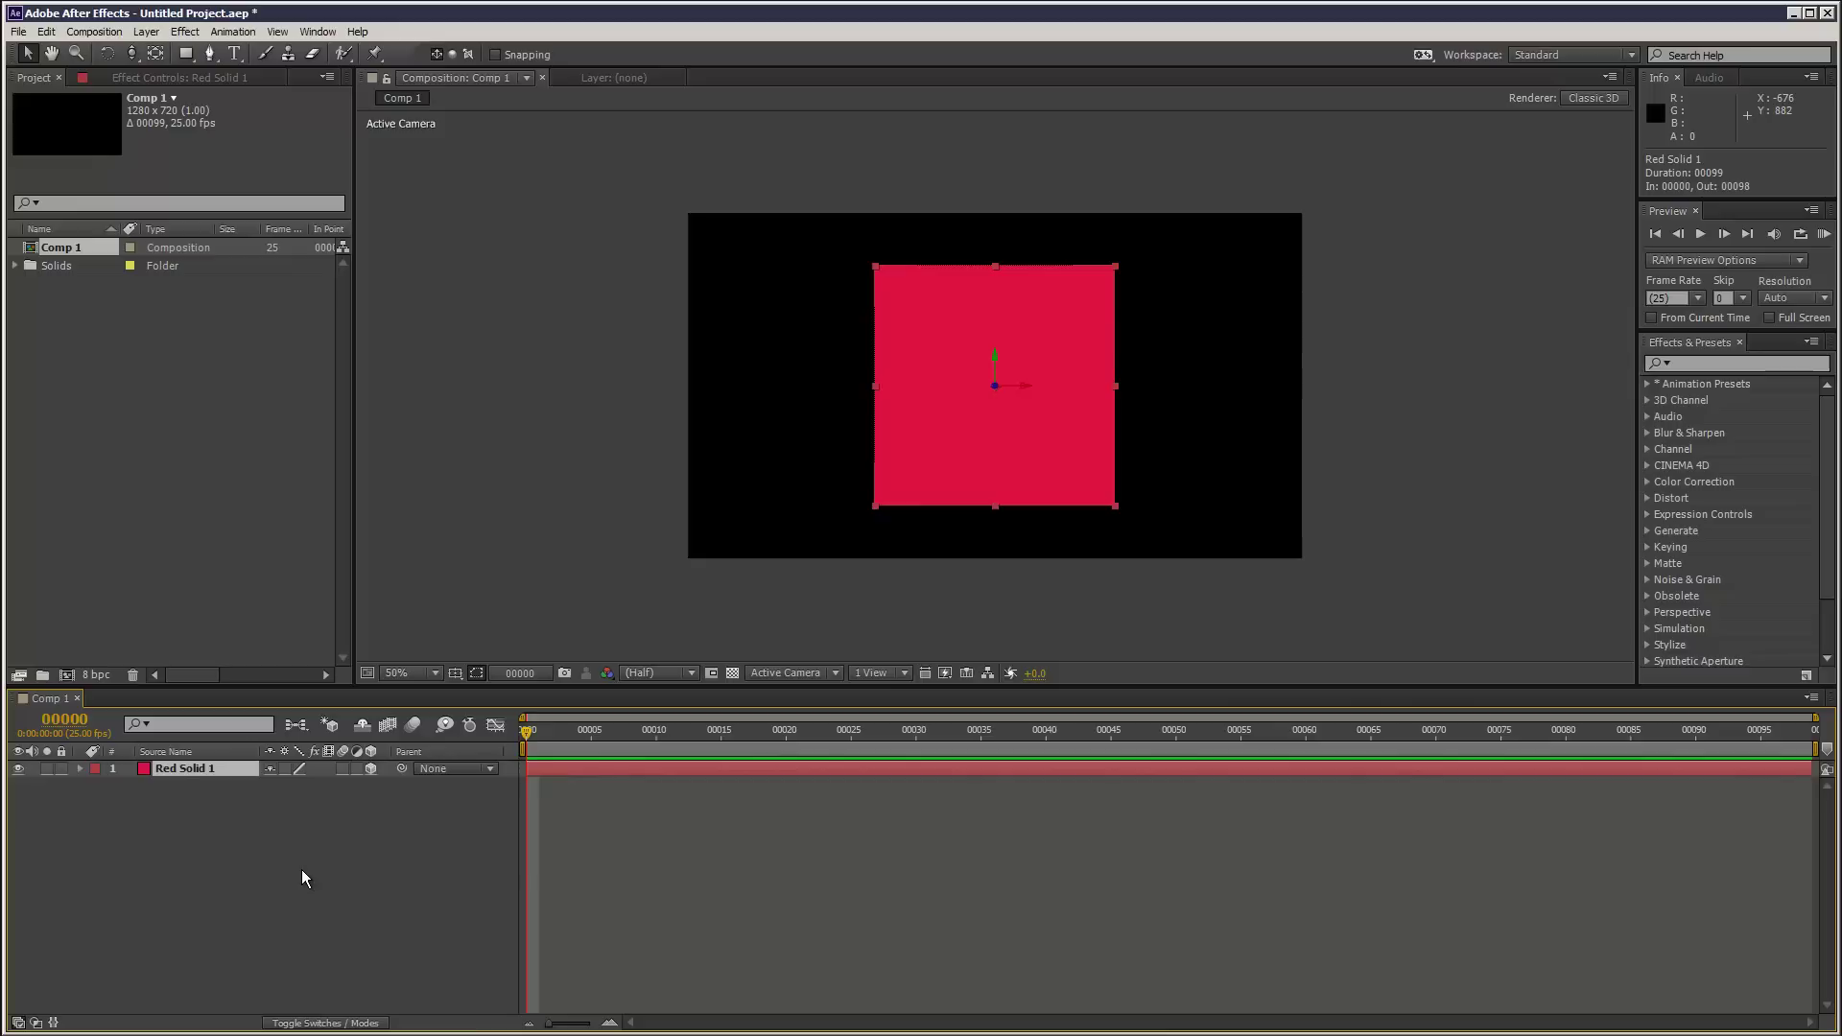
Step: Duplicate the red solid and recolour the copy blue as Blue Solid 1
key(ctrl+d)
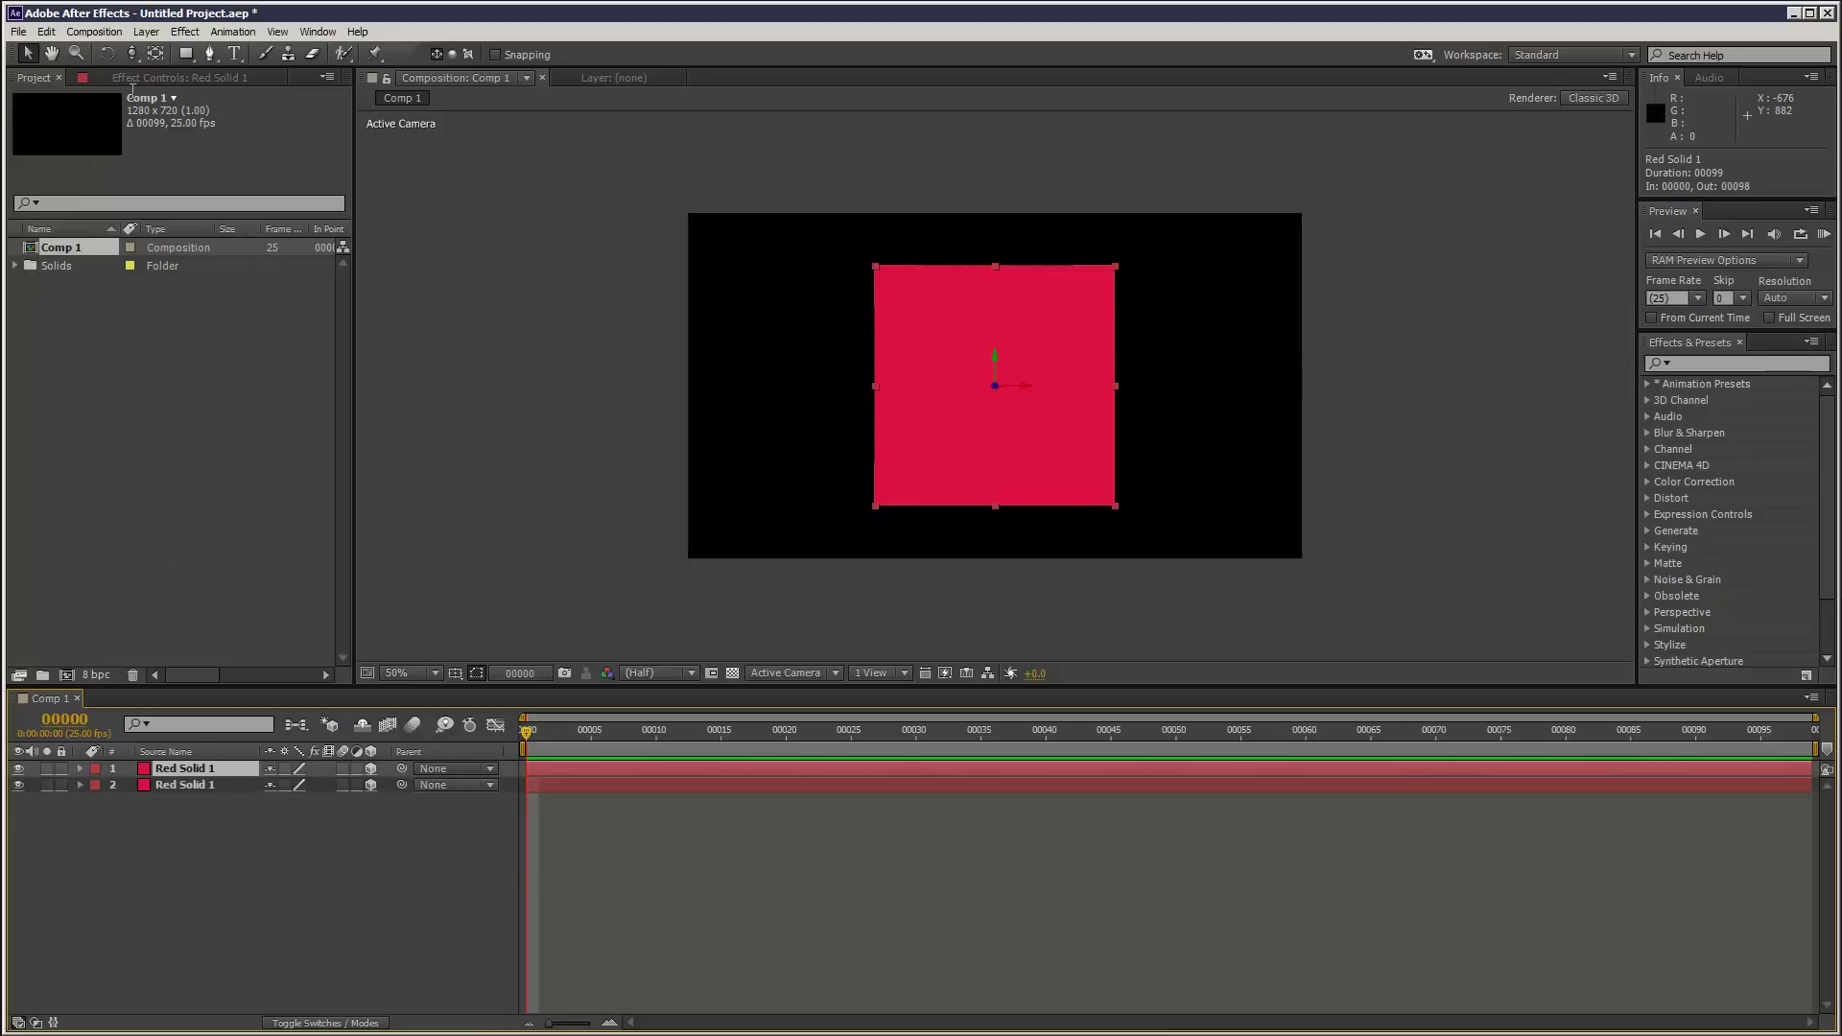
click(146, 32)
click(168, 60)
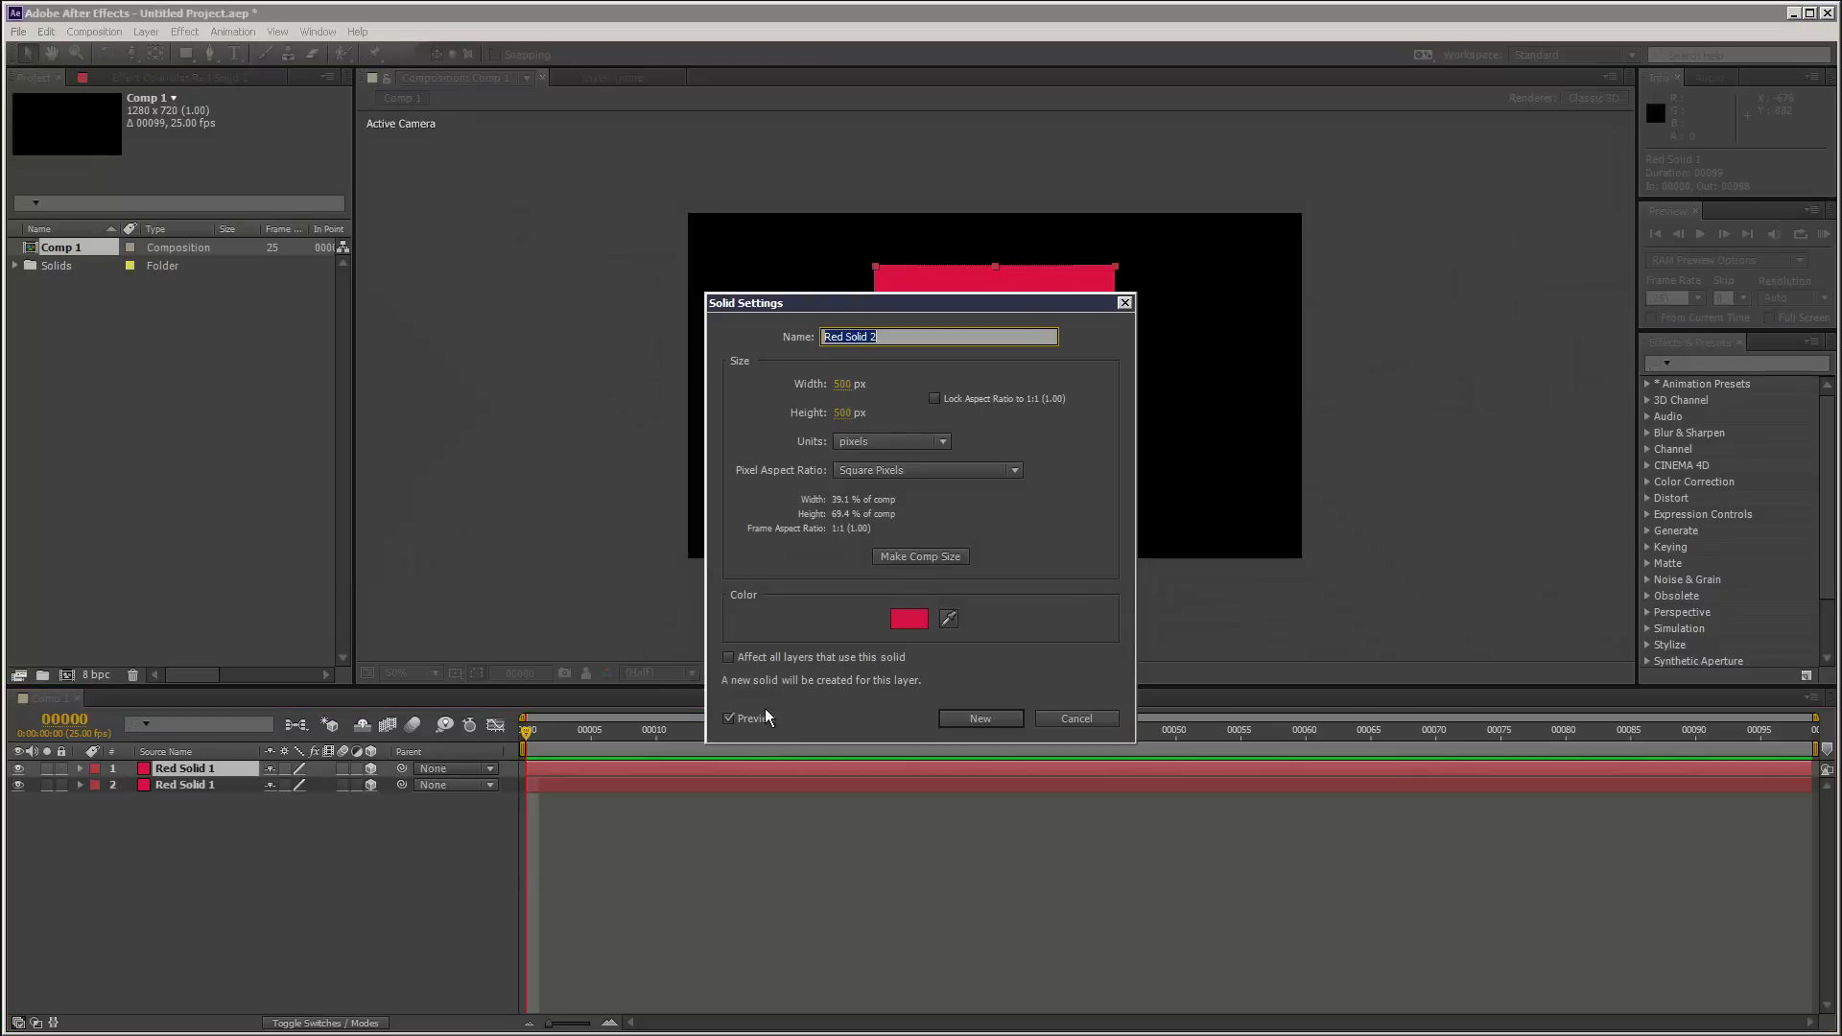
click(905, 624)
click(964, 487)
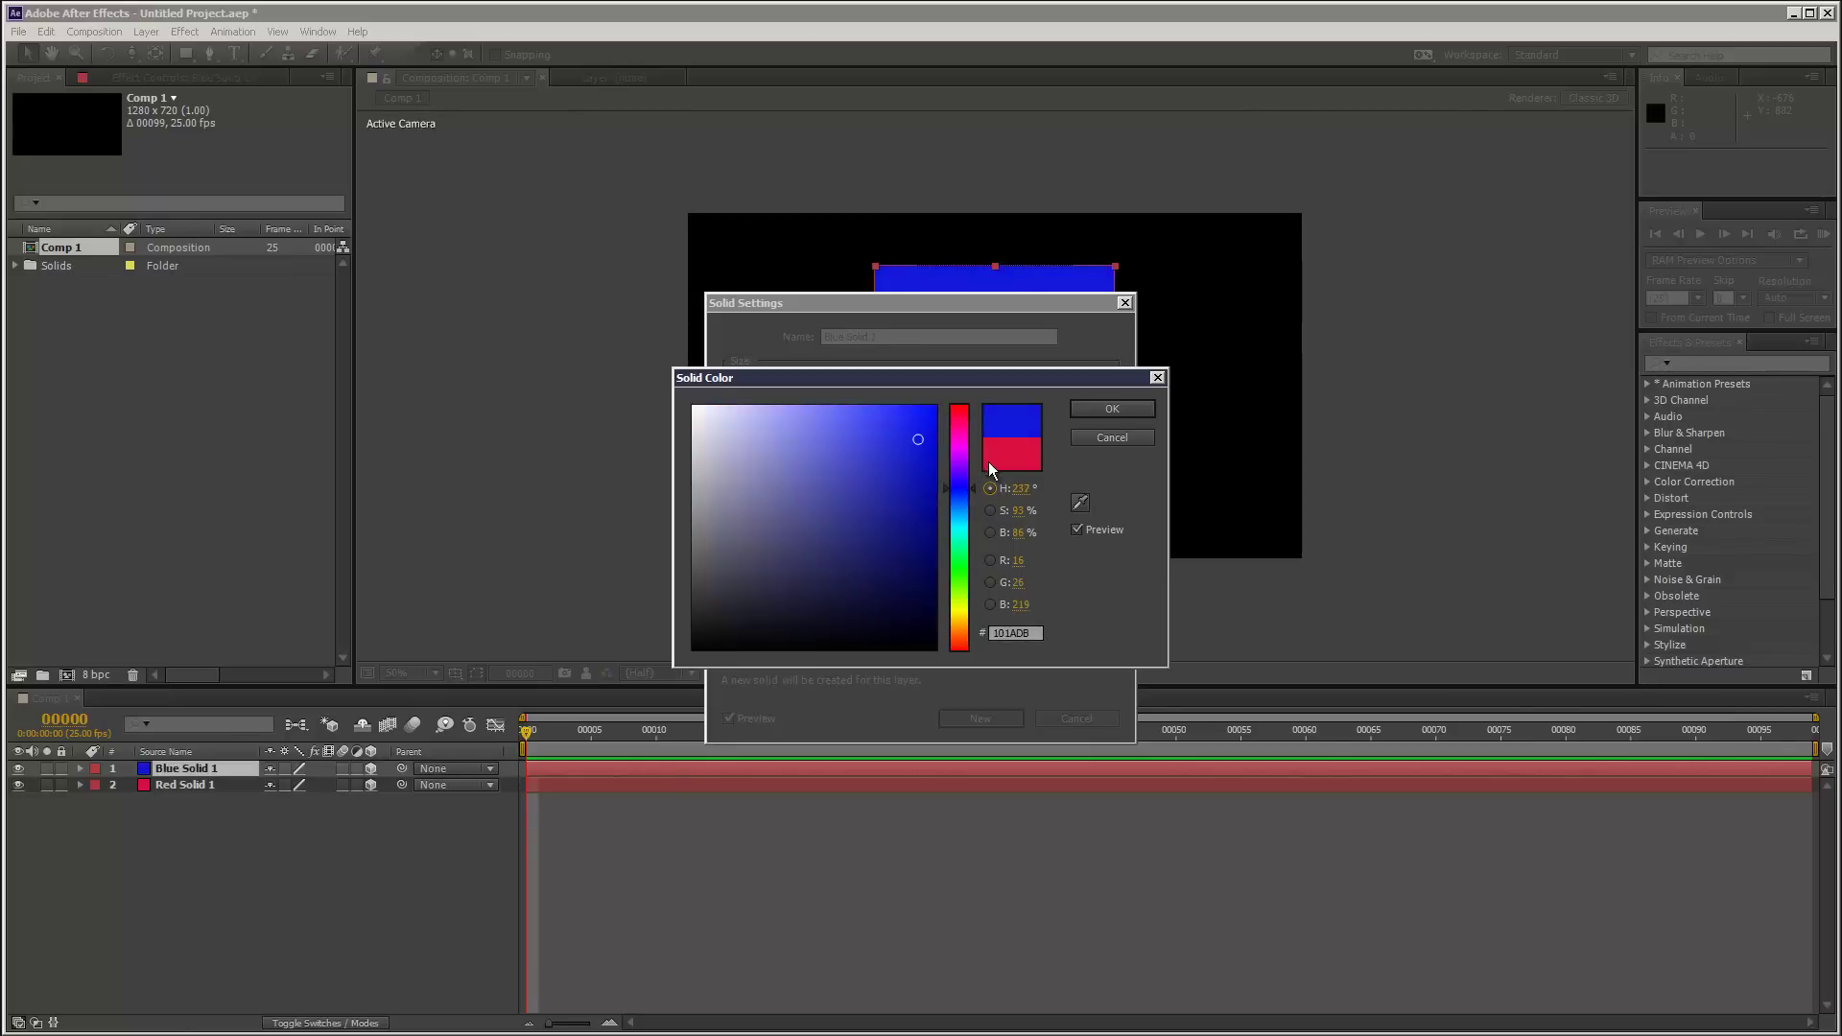
click(1111, 409)
click(945, 722)
Step: Deselect the layers and switch the viewer to Custom View 1
click(146, 32)
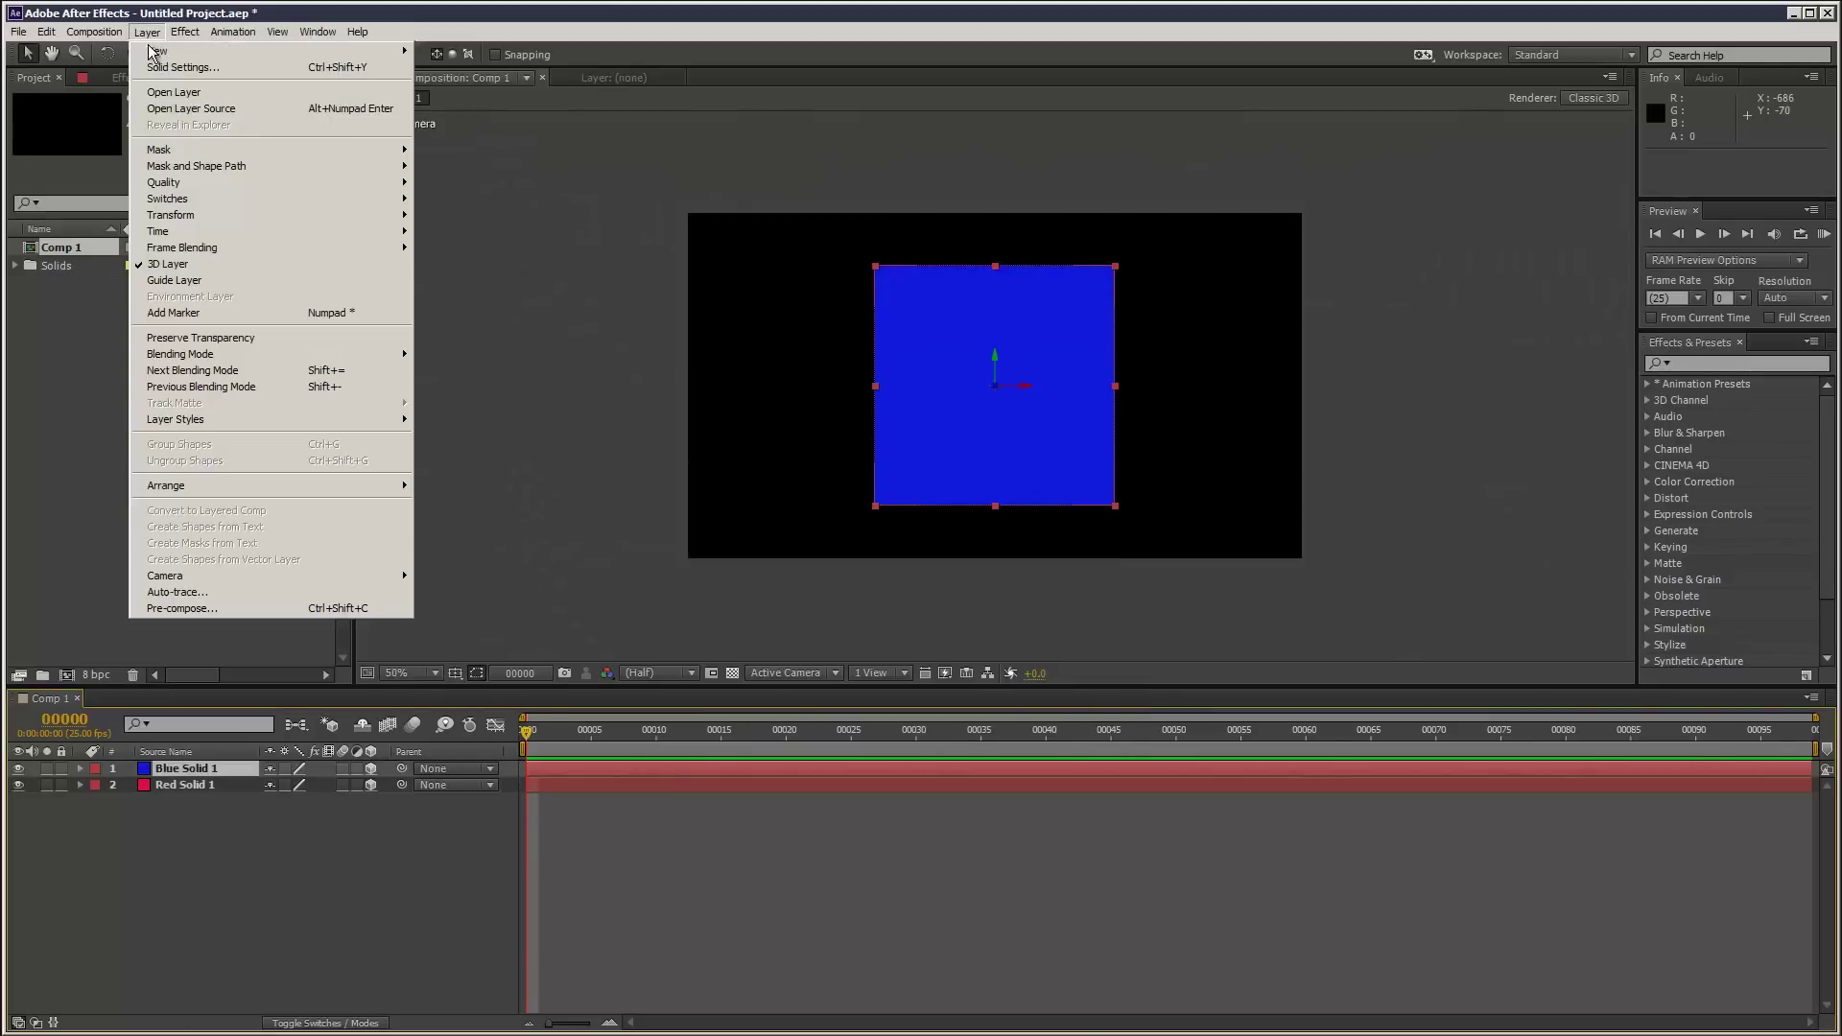
key(Escape)
click(320, 852)
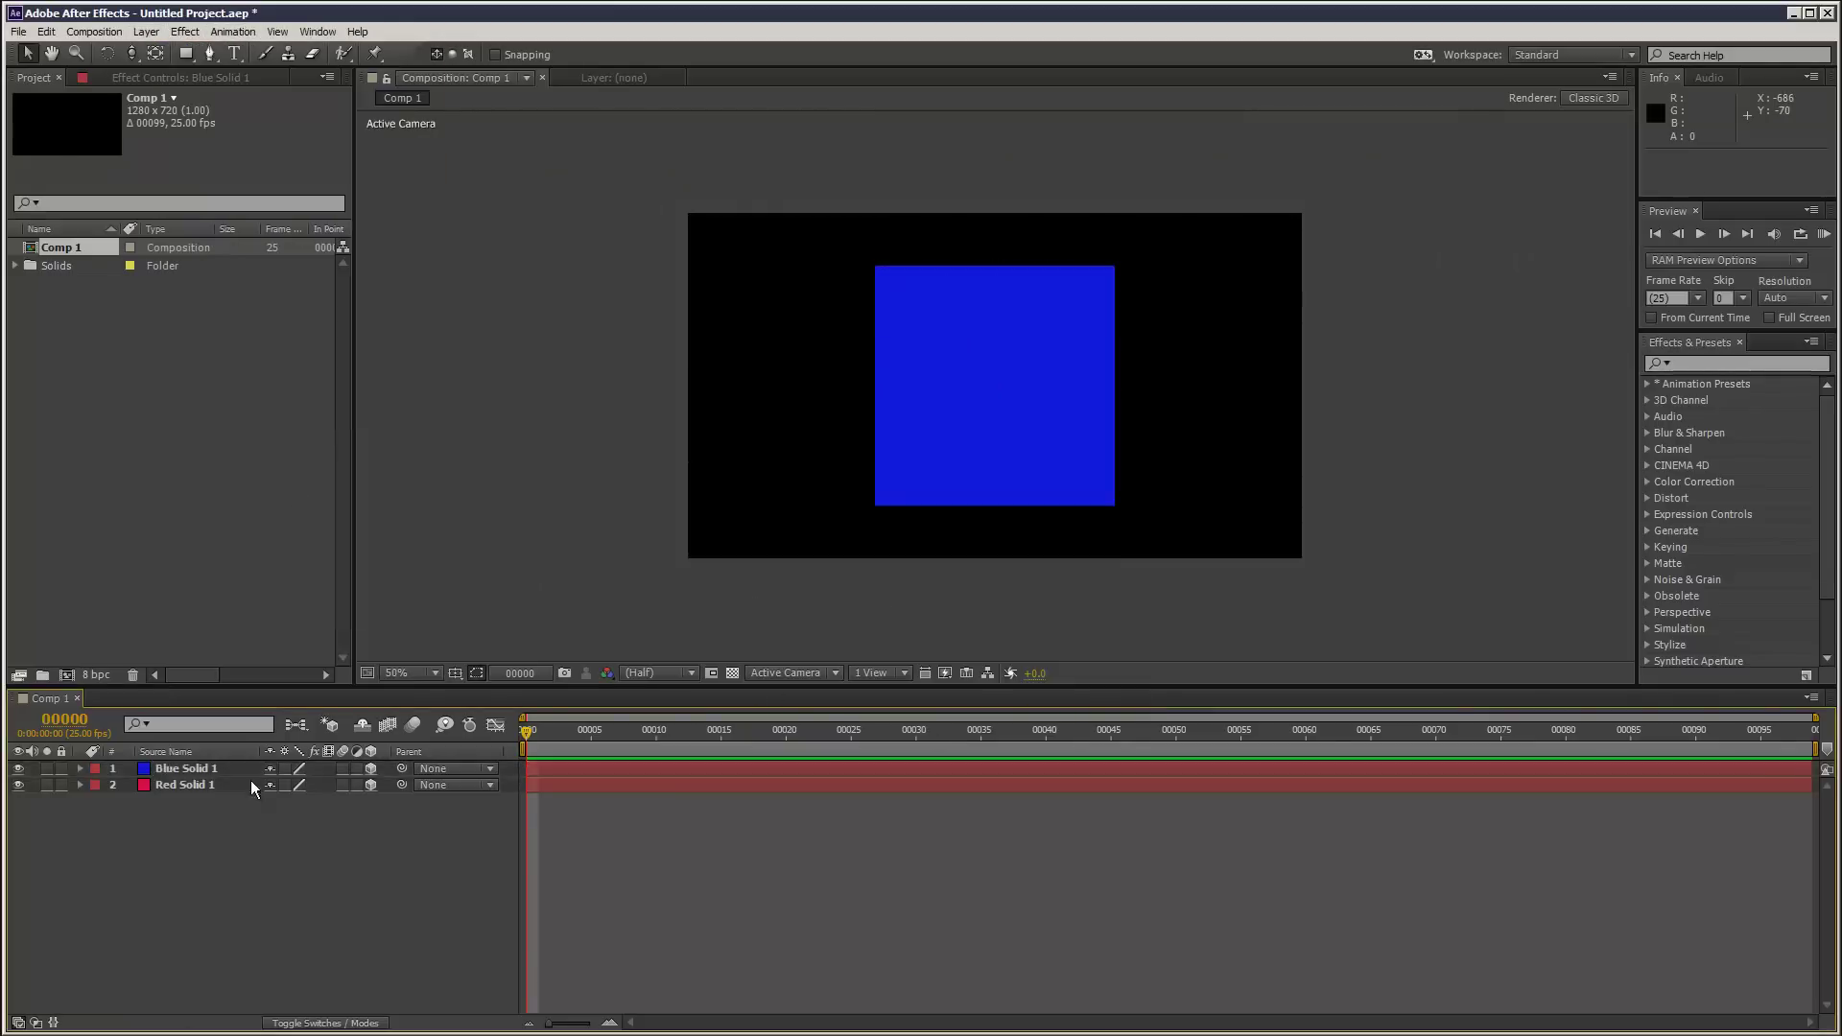
click(820, 671)
click(831, 823)
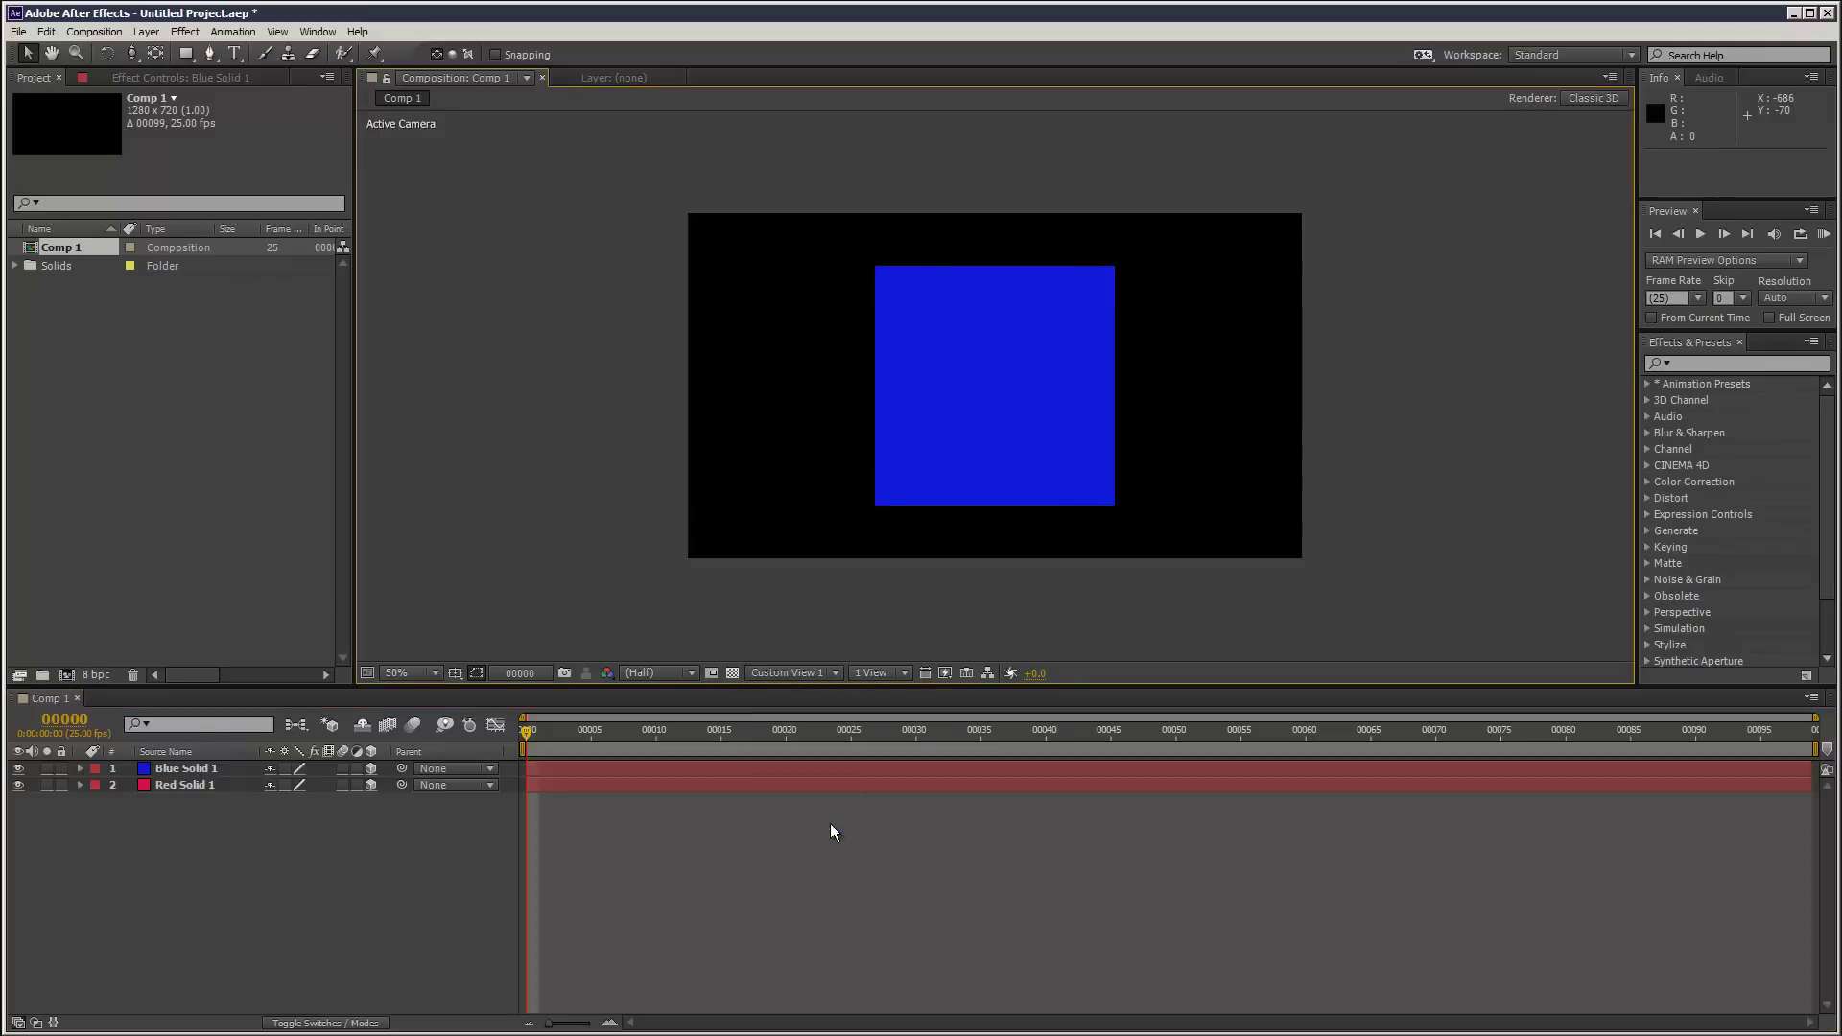
Step: Set Blue Solid 1's Y Rotation to 90° and enable layer snapping
click(204, 768)
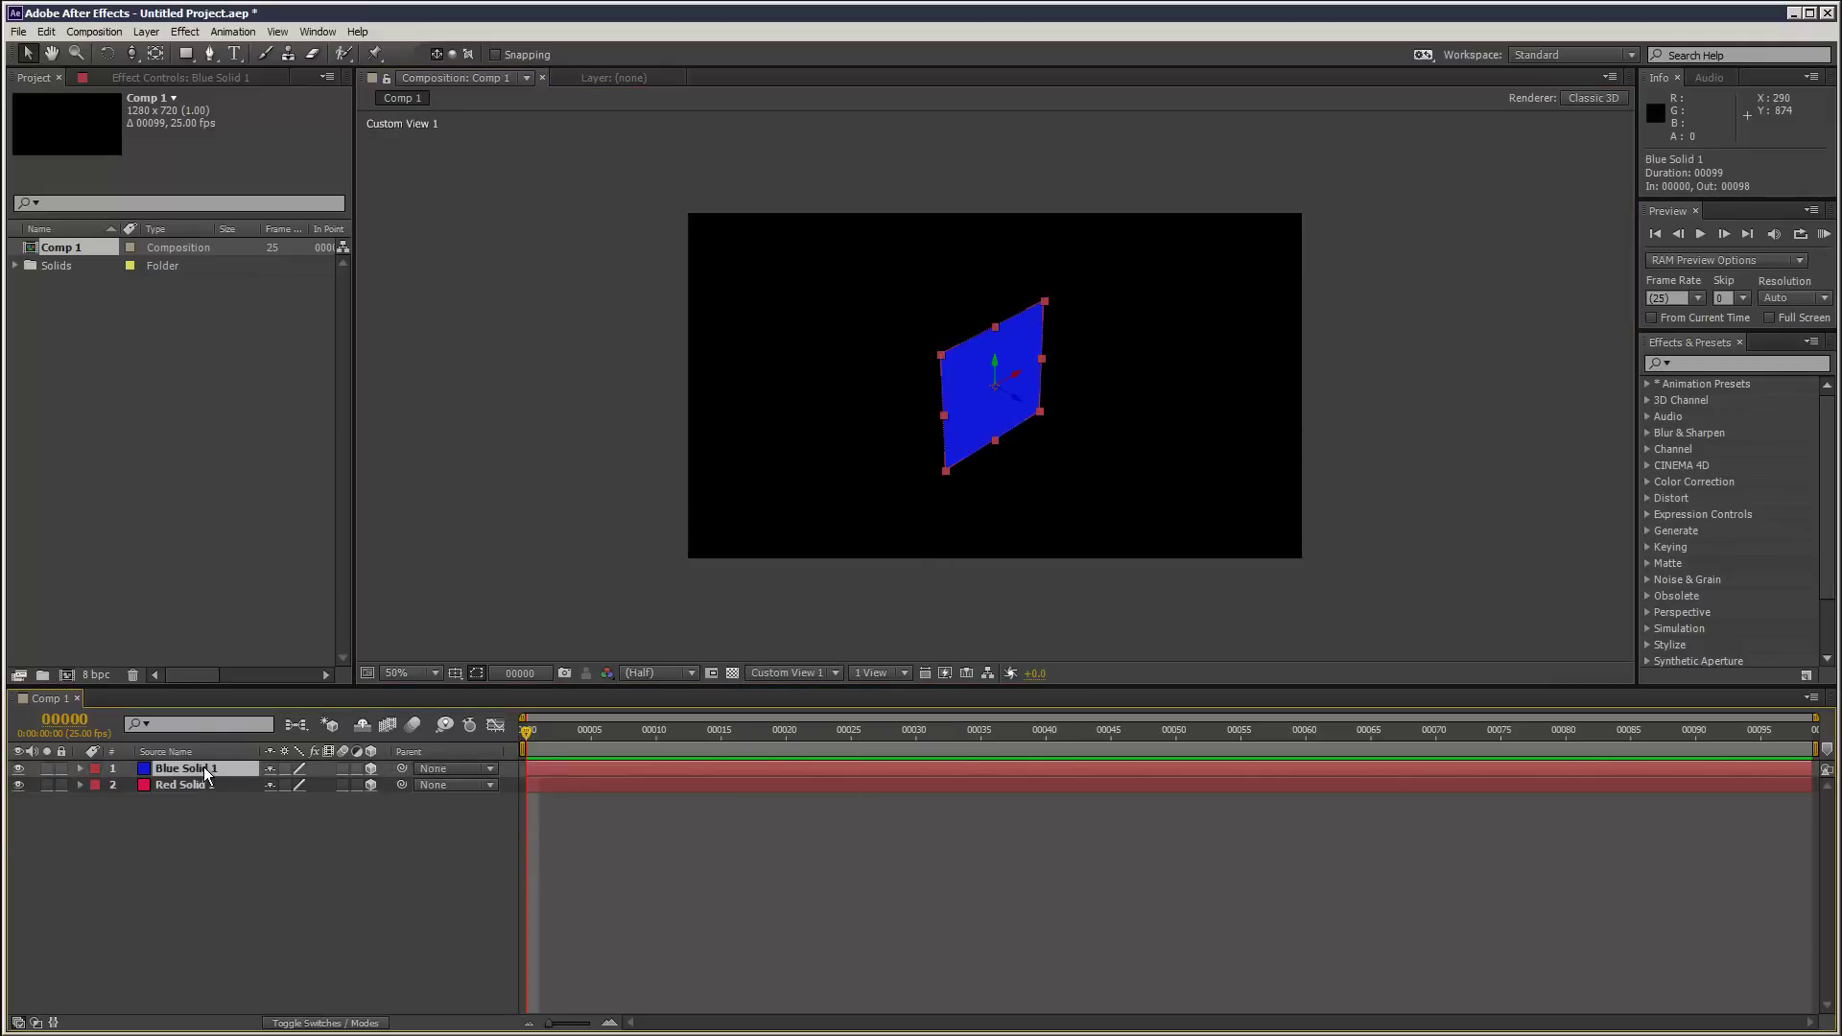
key(r)
drag(298, 823, 320, 827)
click(305, 817)
text(90)
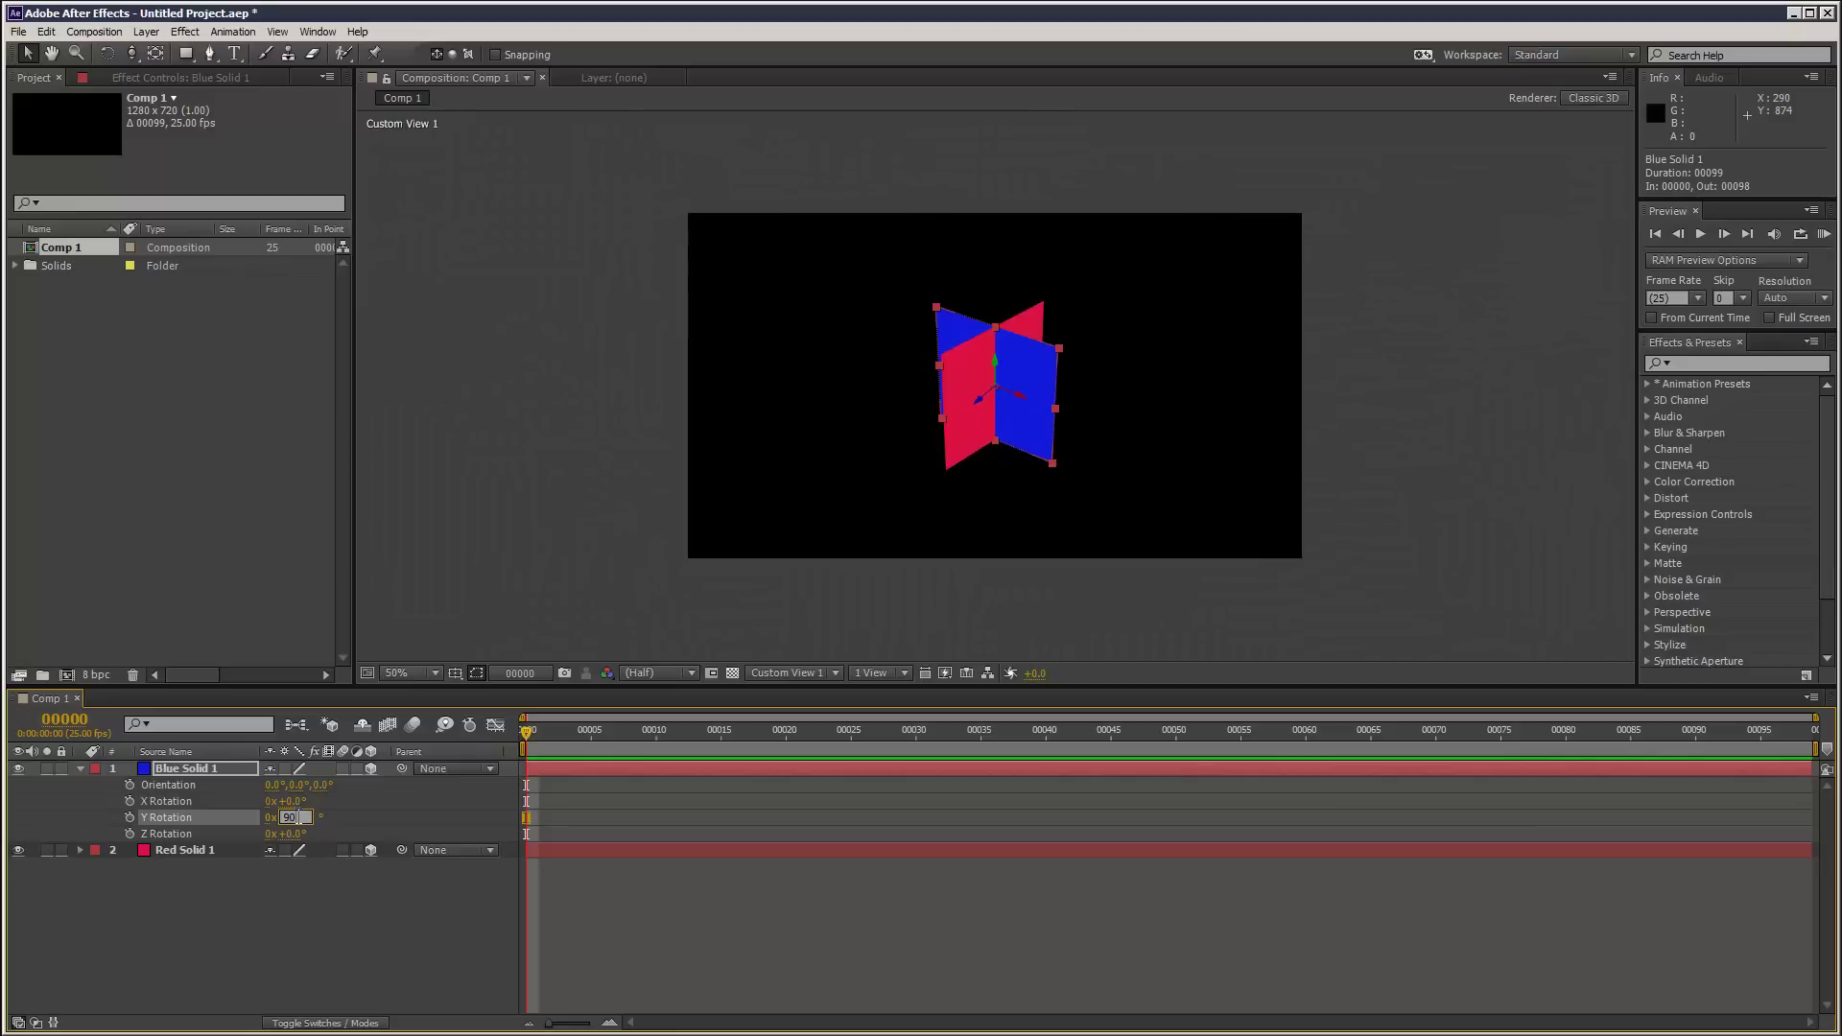
key(Return)
mouse_move(1003, 348)
mouse_down()
mouse_move(1166, 374)
mouse_move(1064, 355)
mouse_move(1056, 396)
mouse_move(978, 399)
mouse_move(1079, 350)
mouse_move(1065, 336)
mouse_move(1069, 393)
mouse_move(1036, 317)
mouse_move(990, 334)
mouse_up()
click(495, 55)
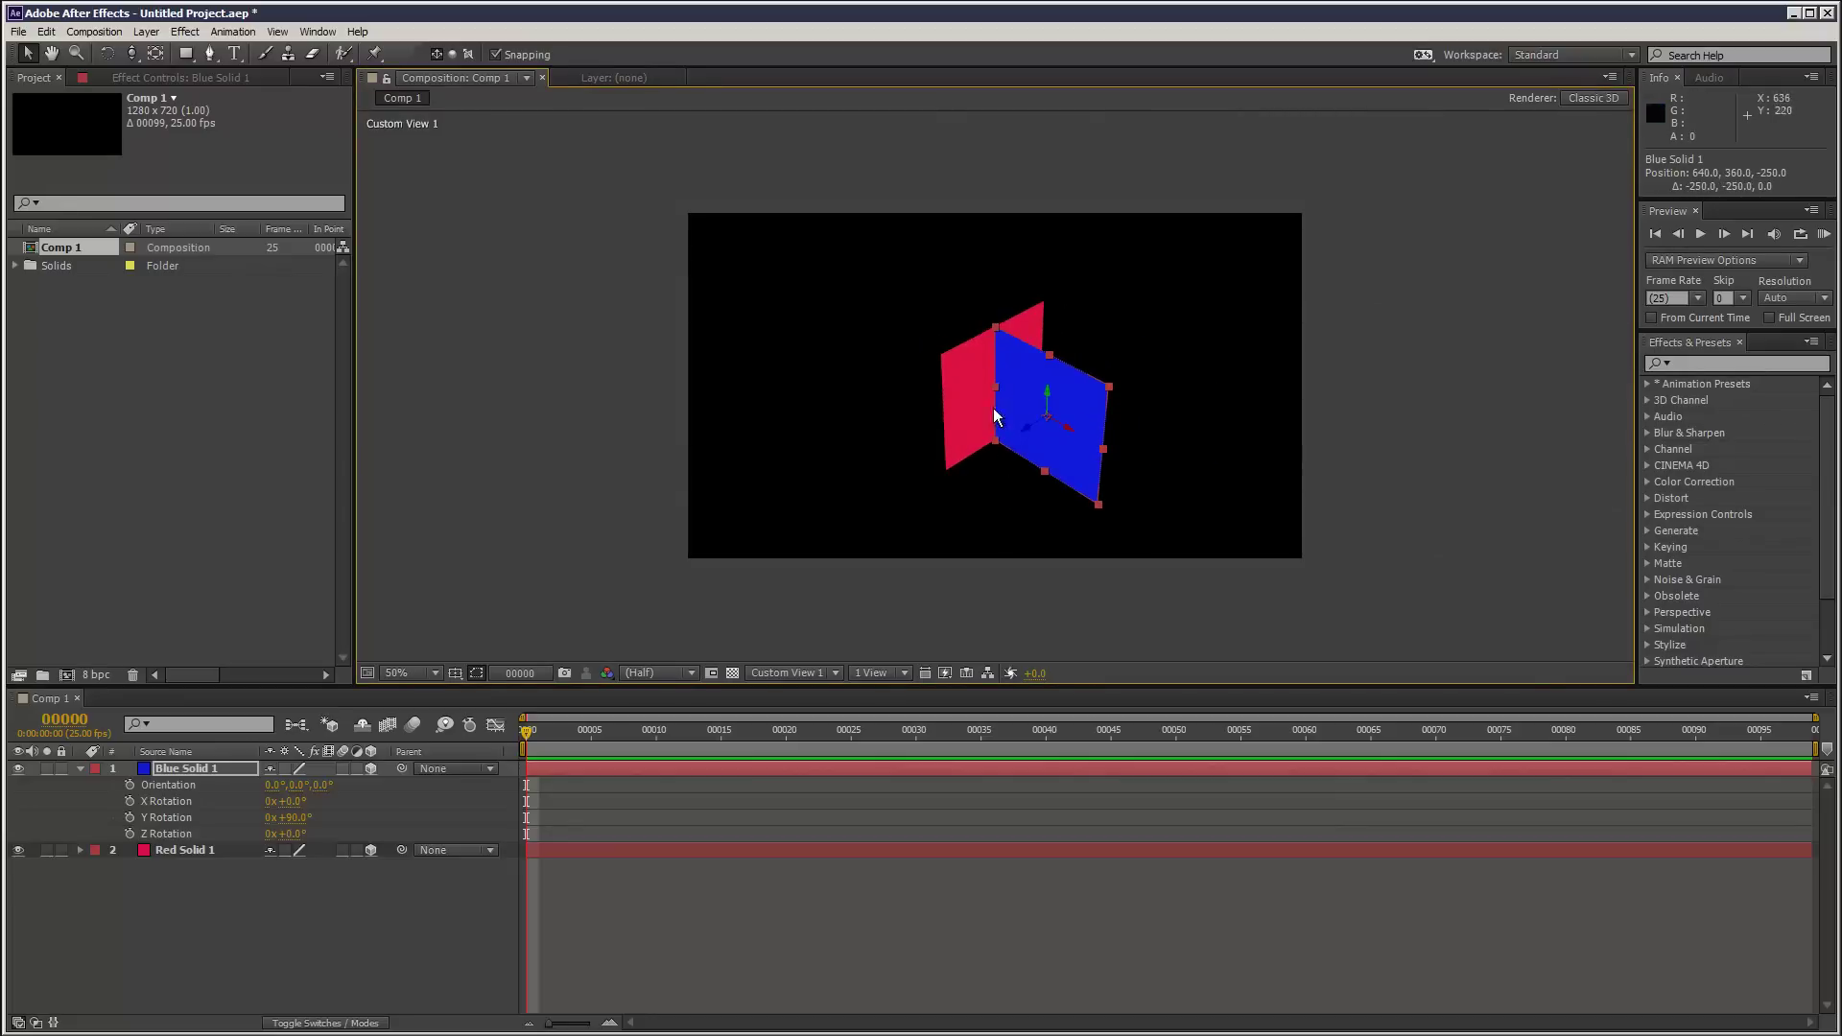
Step: Snap Blue Solid 1 to Red Solid 1's right edge at 890, 260, -250, undoing a stray move
drag(1009, 353, 1063, 213)
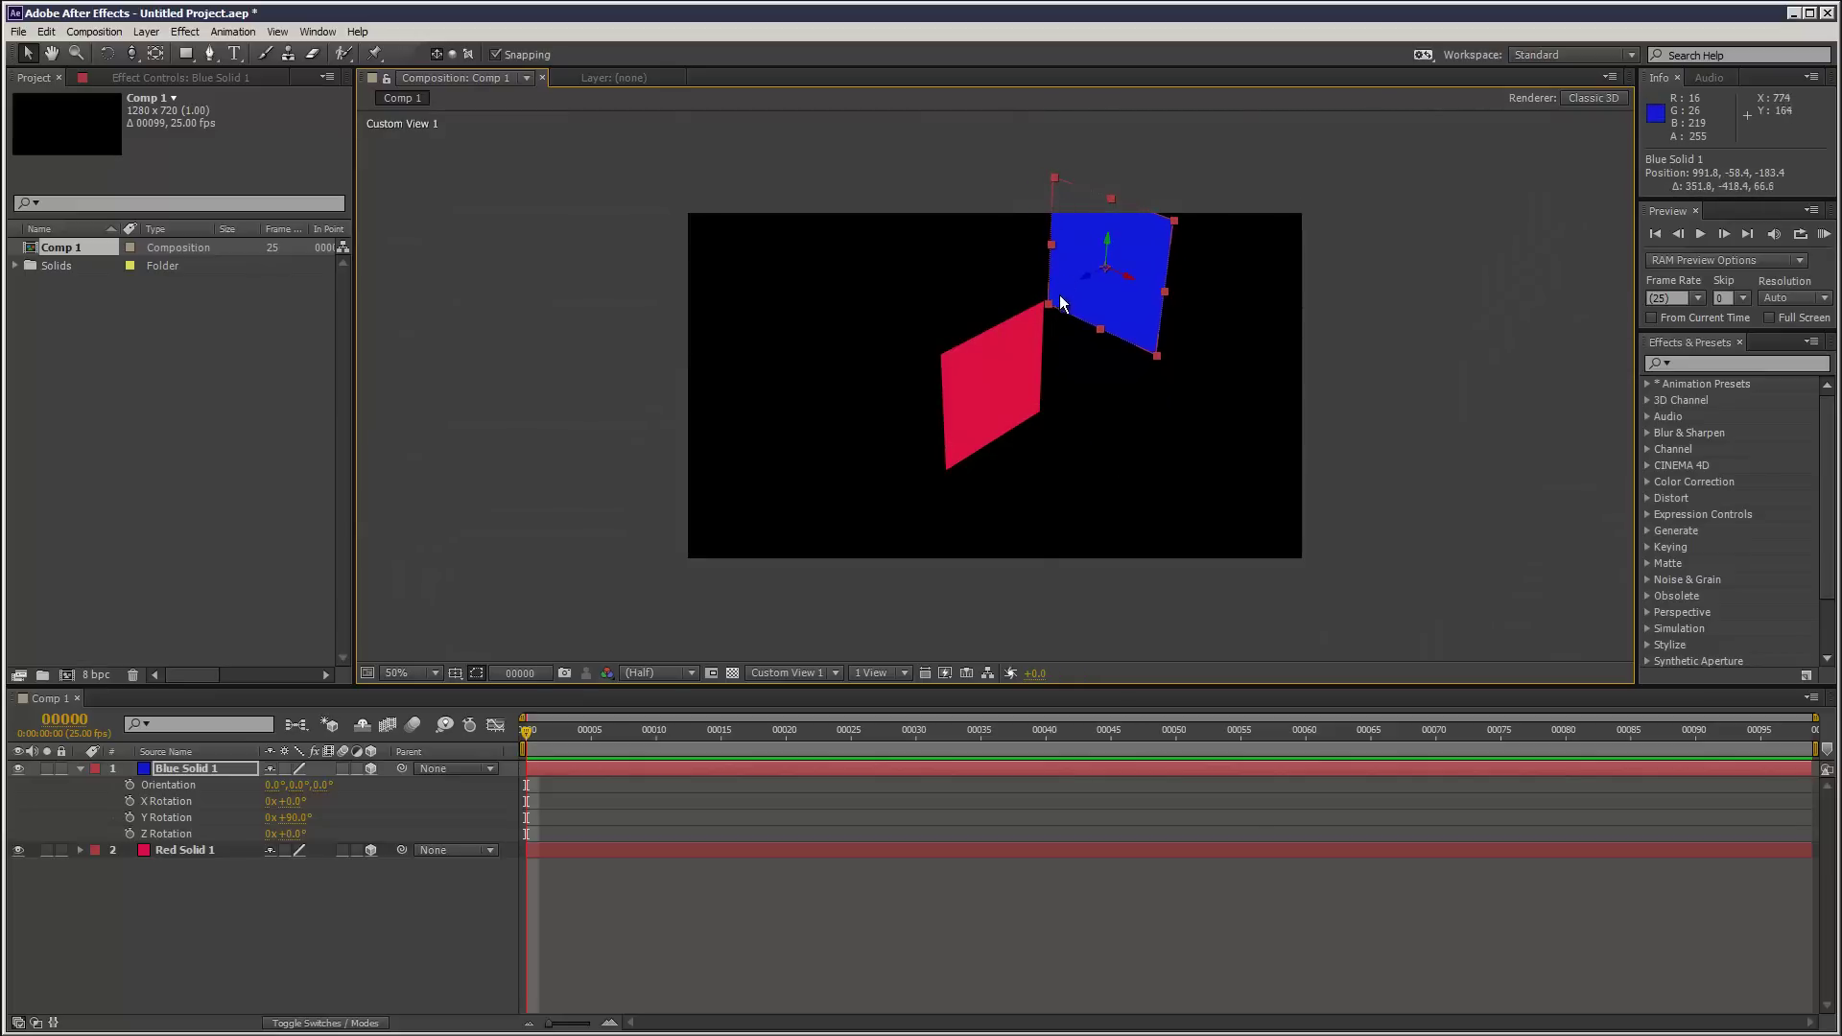
drag(1062, 210, 1061, 197)
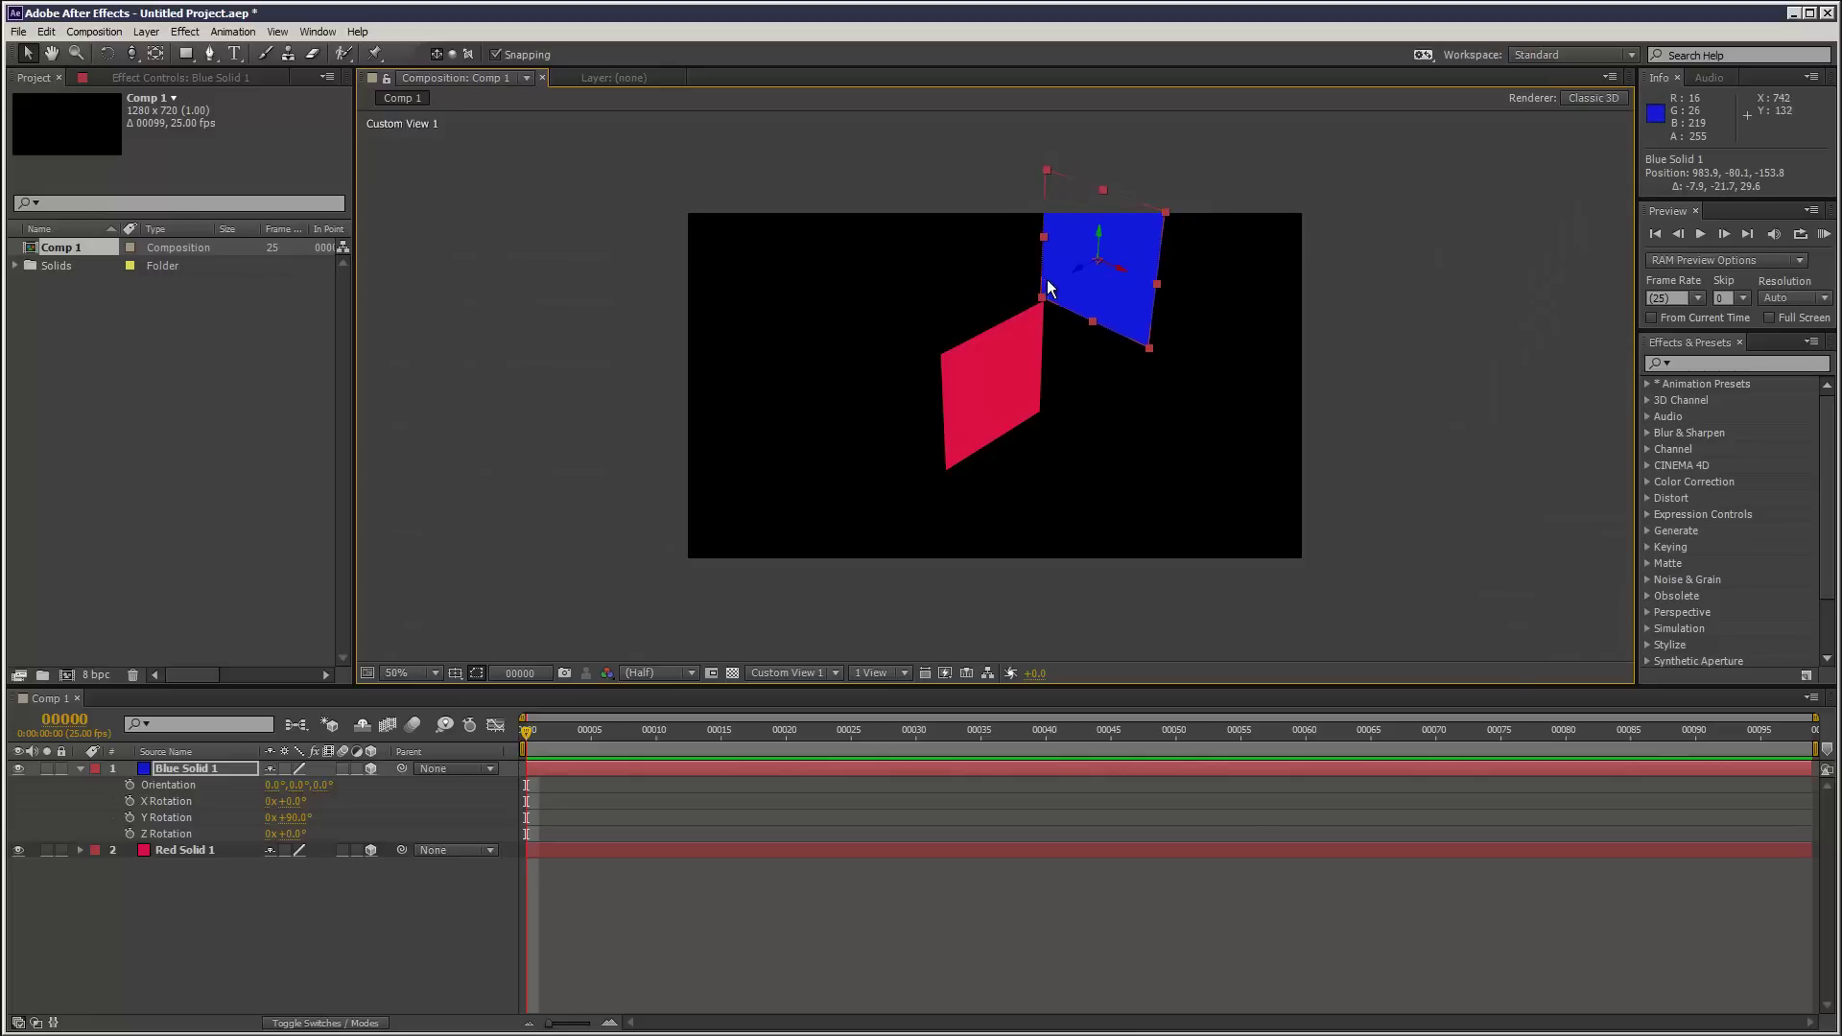
drag(1051, 289, 1055, 300)
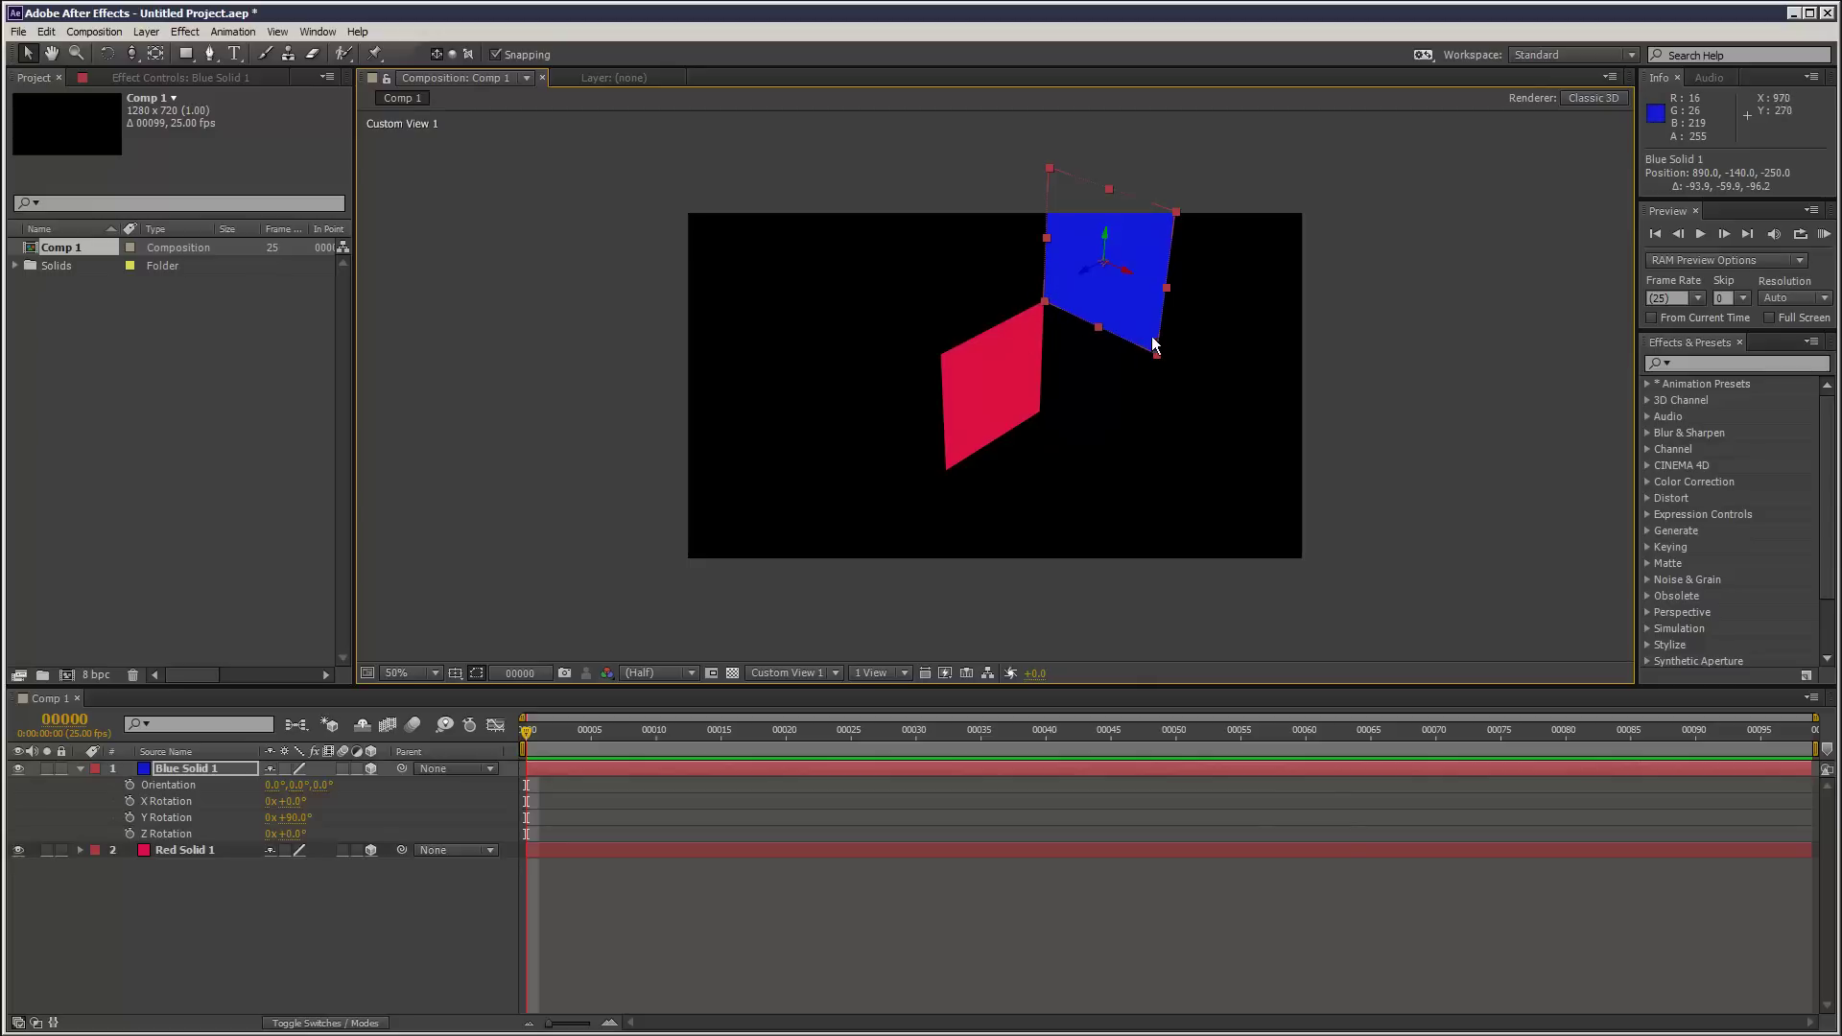
drag(1076, 253, 1064, 382)
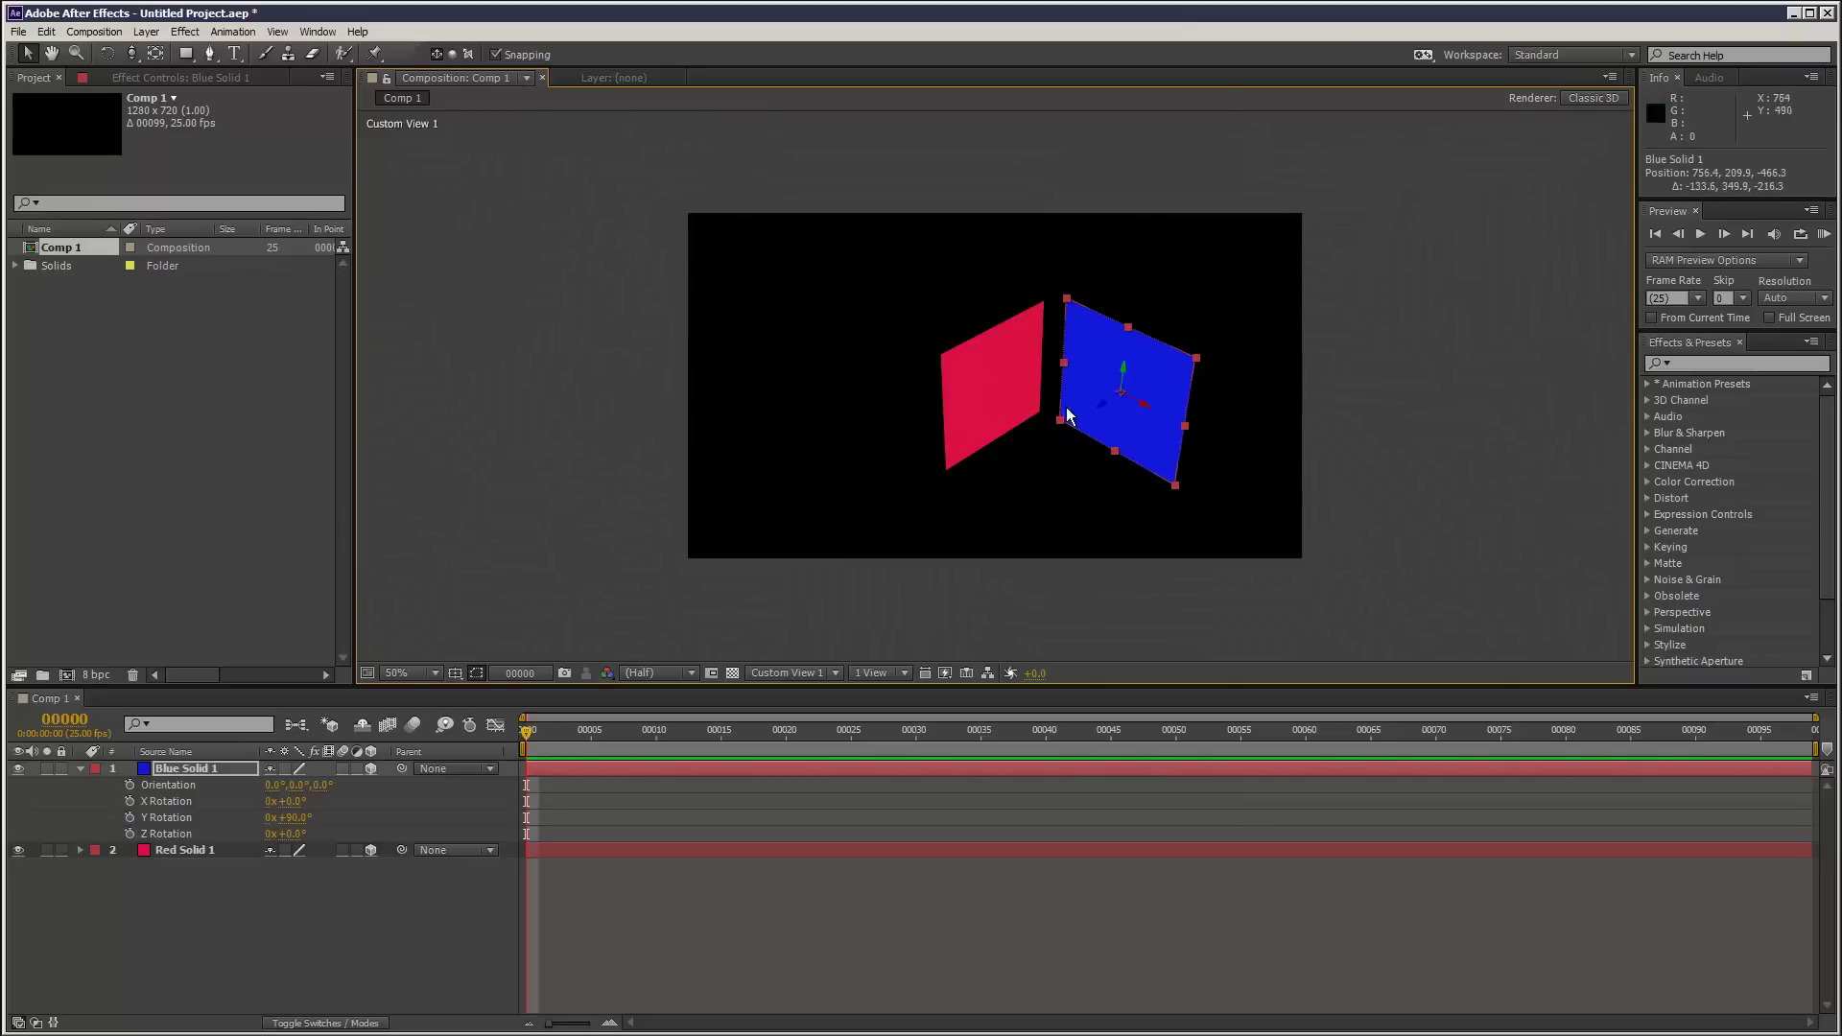
key(ctrl+z)
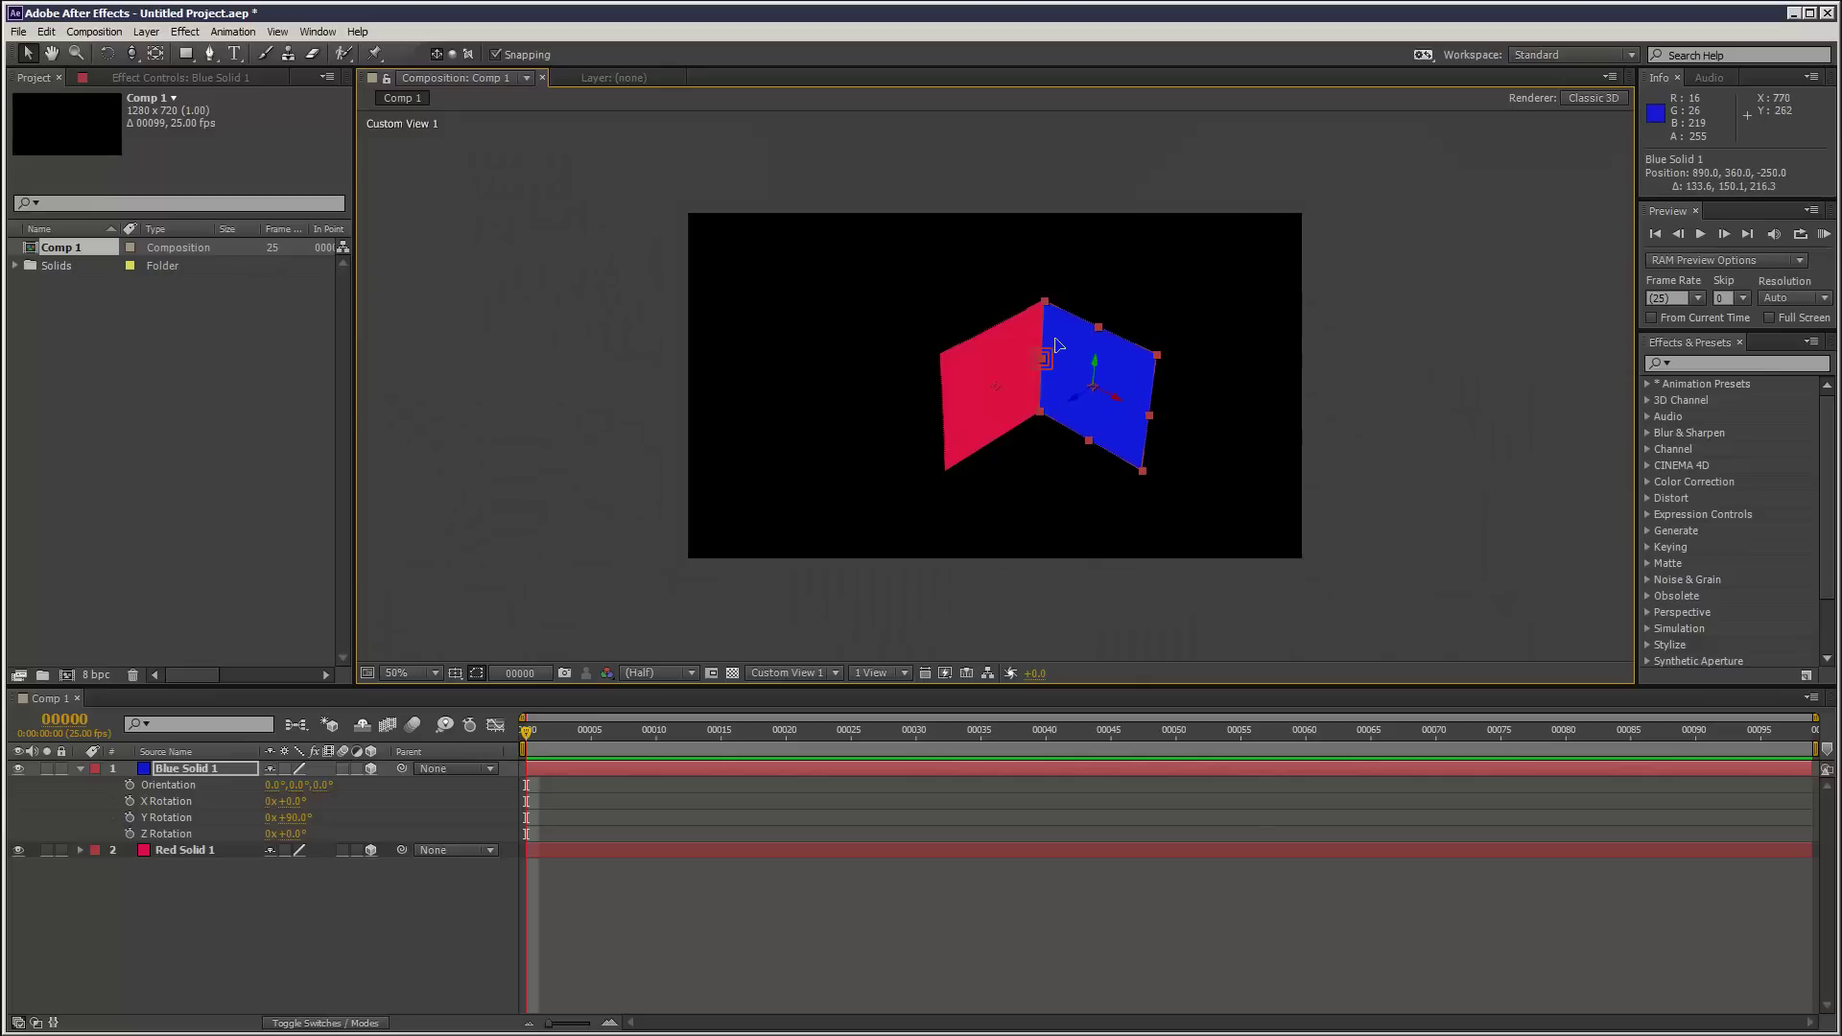
Step: Duplicate Blue Solid 1 and snap the copy to Red Solid 1's left edge at 390, 360, -250
click(239, 924)
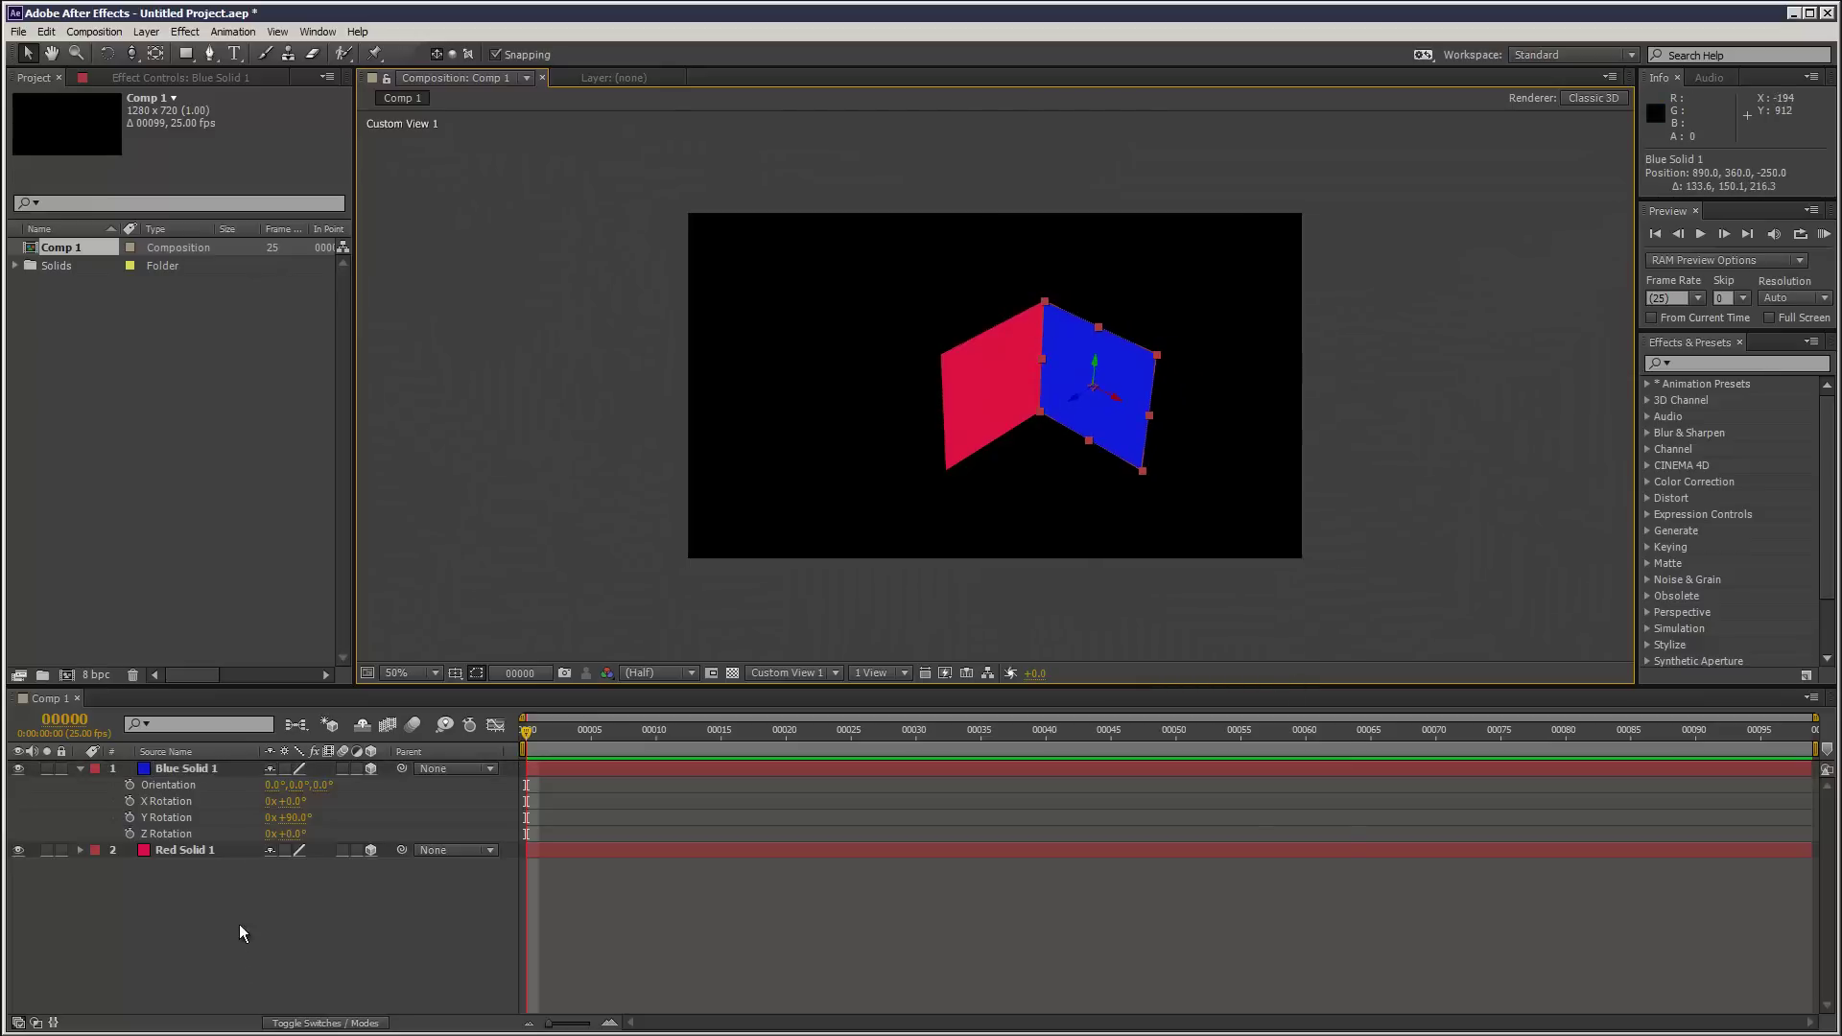
click(198, 770)
key(ctrl+d)
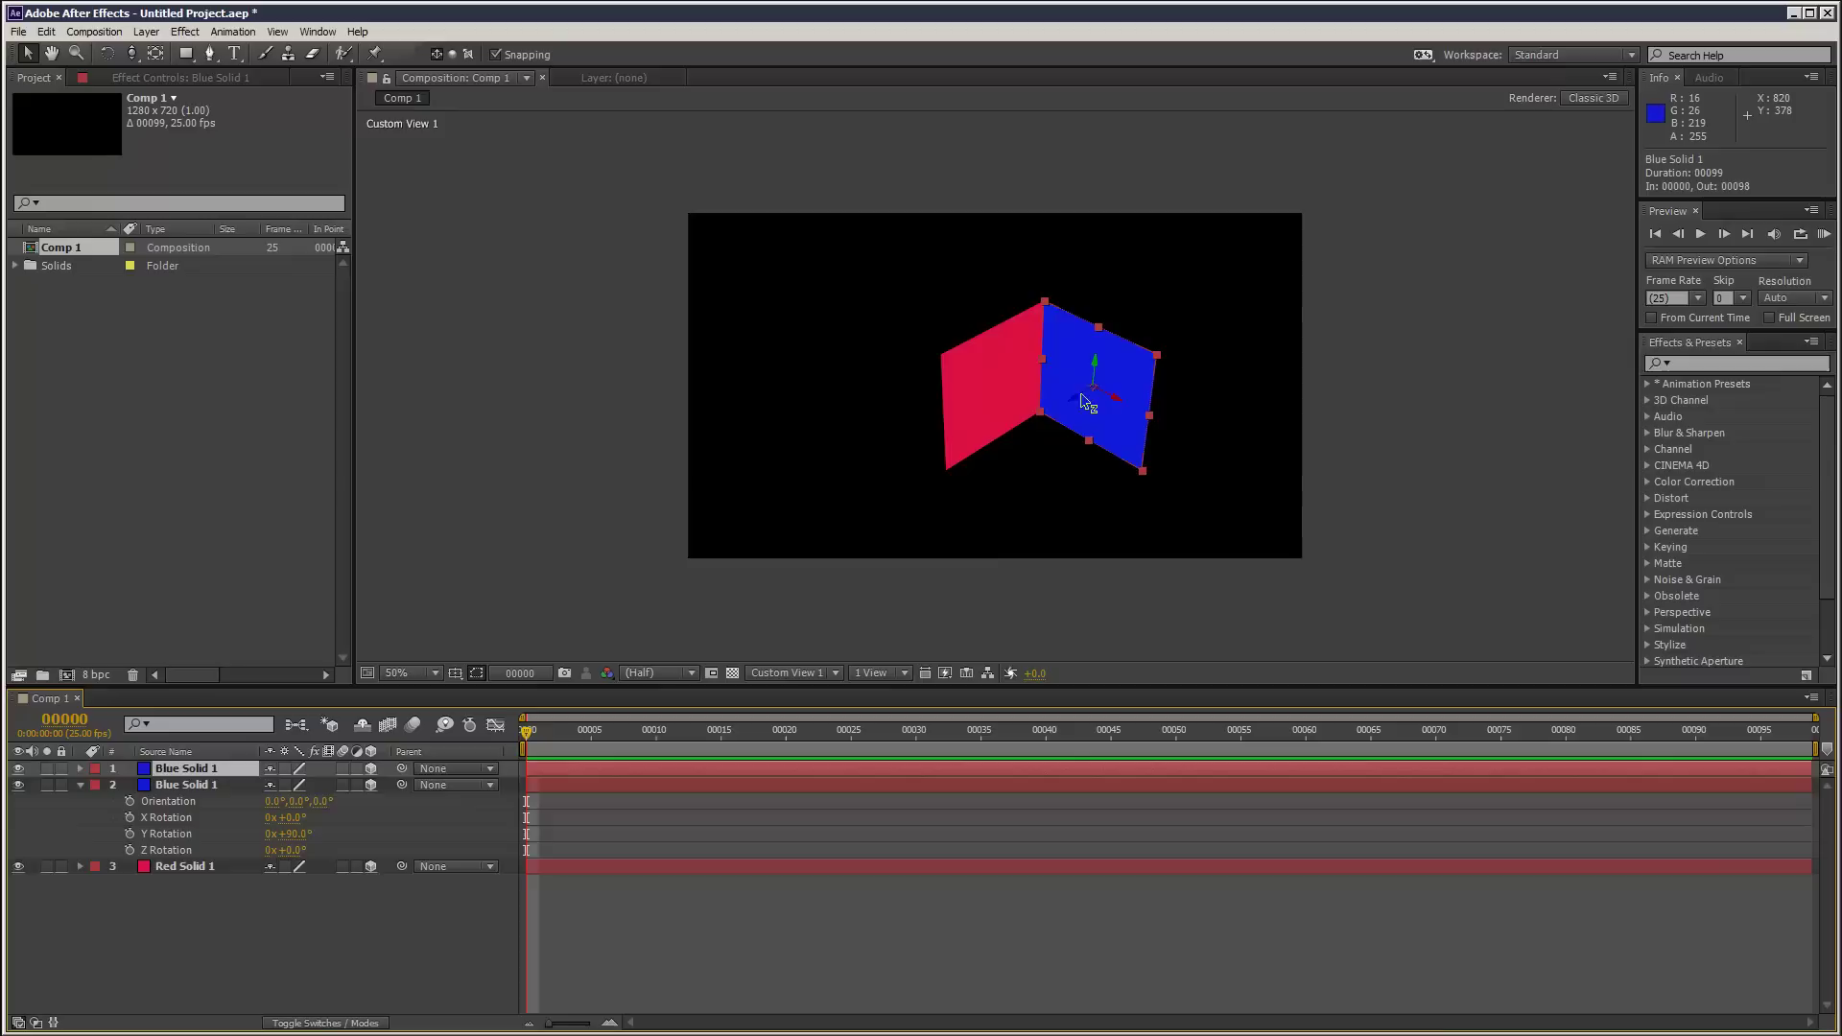
drag(1091, 403, 896, 508)
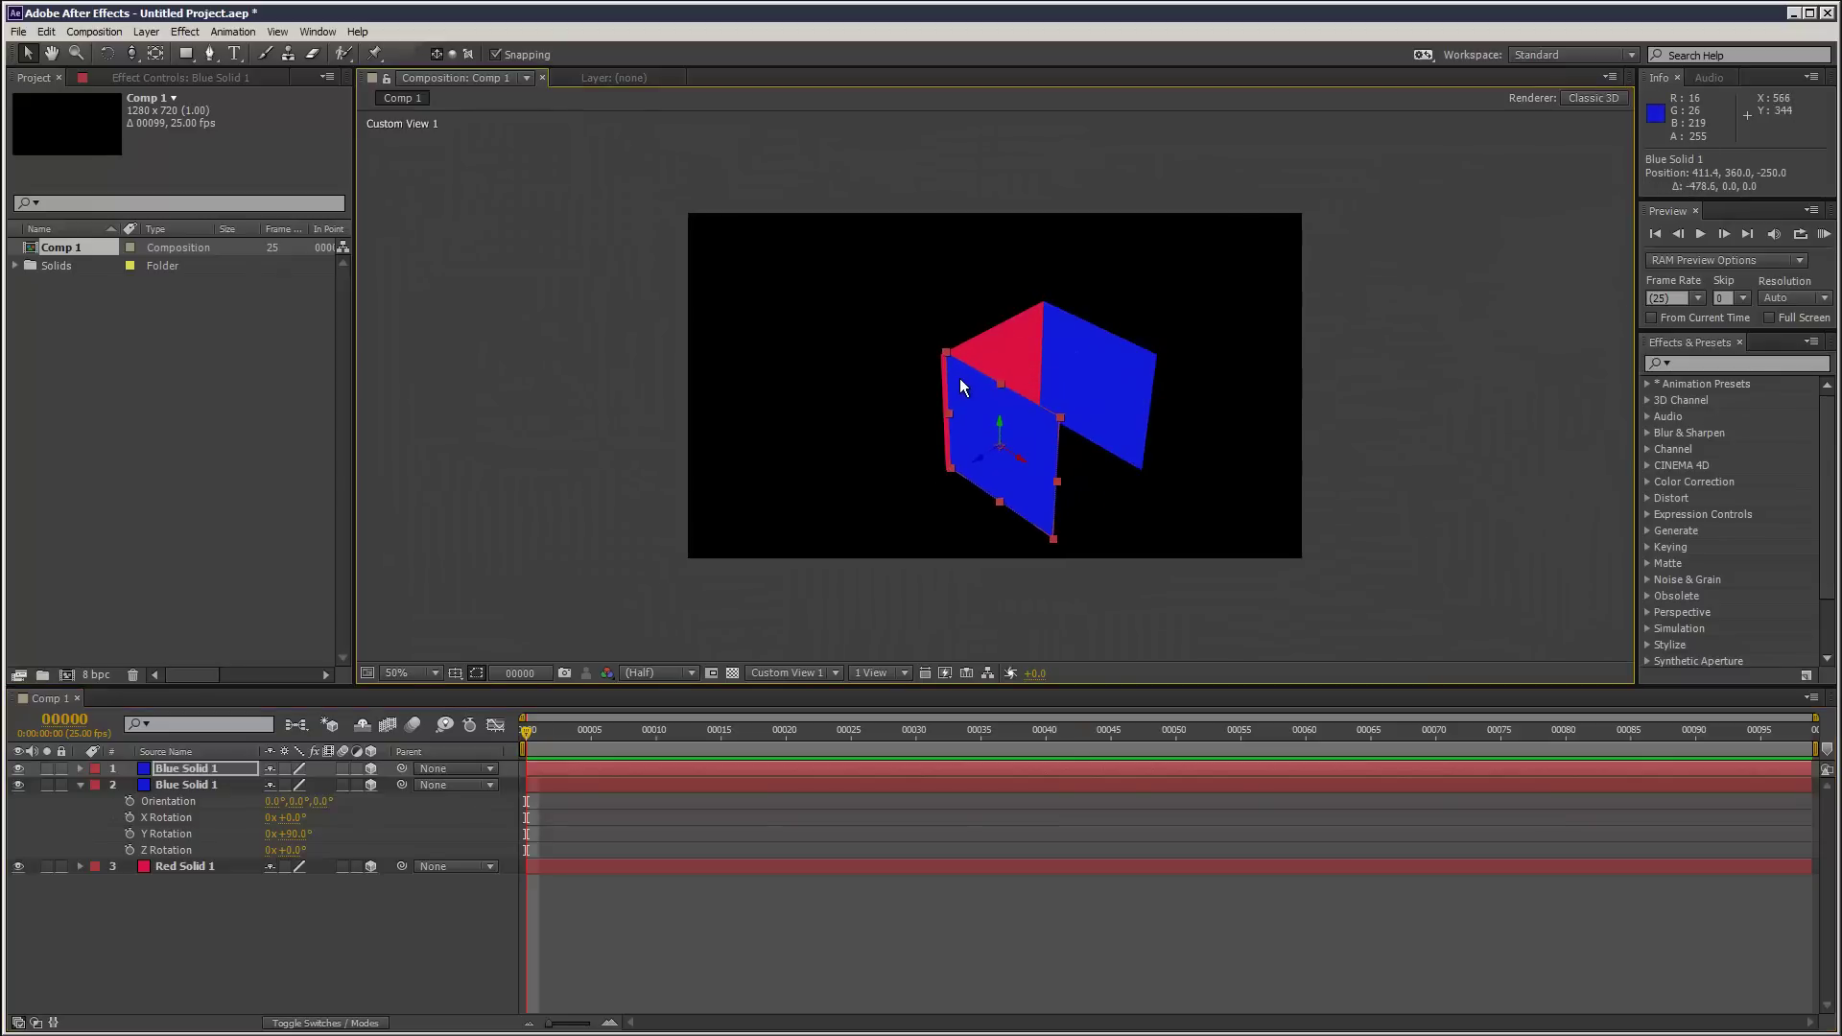
drag(960, 380, 977, 401)
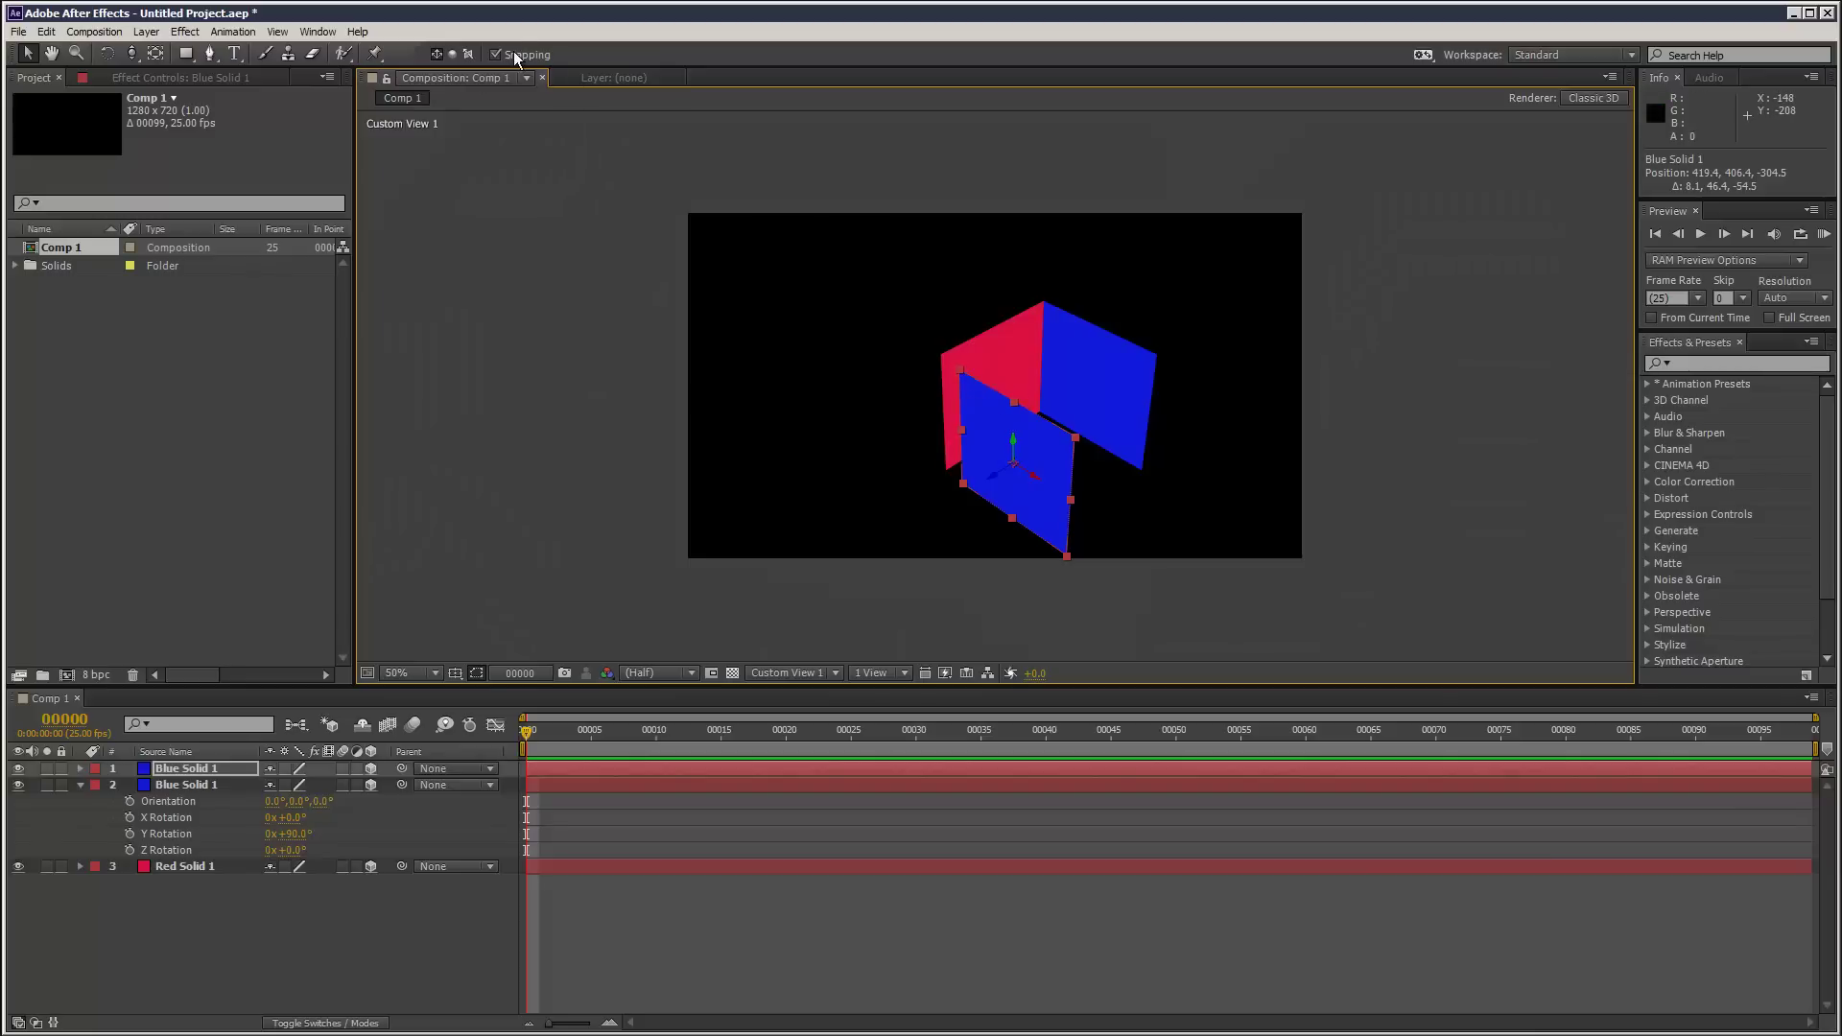
drag(975, 399, 948, 402)
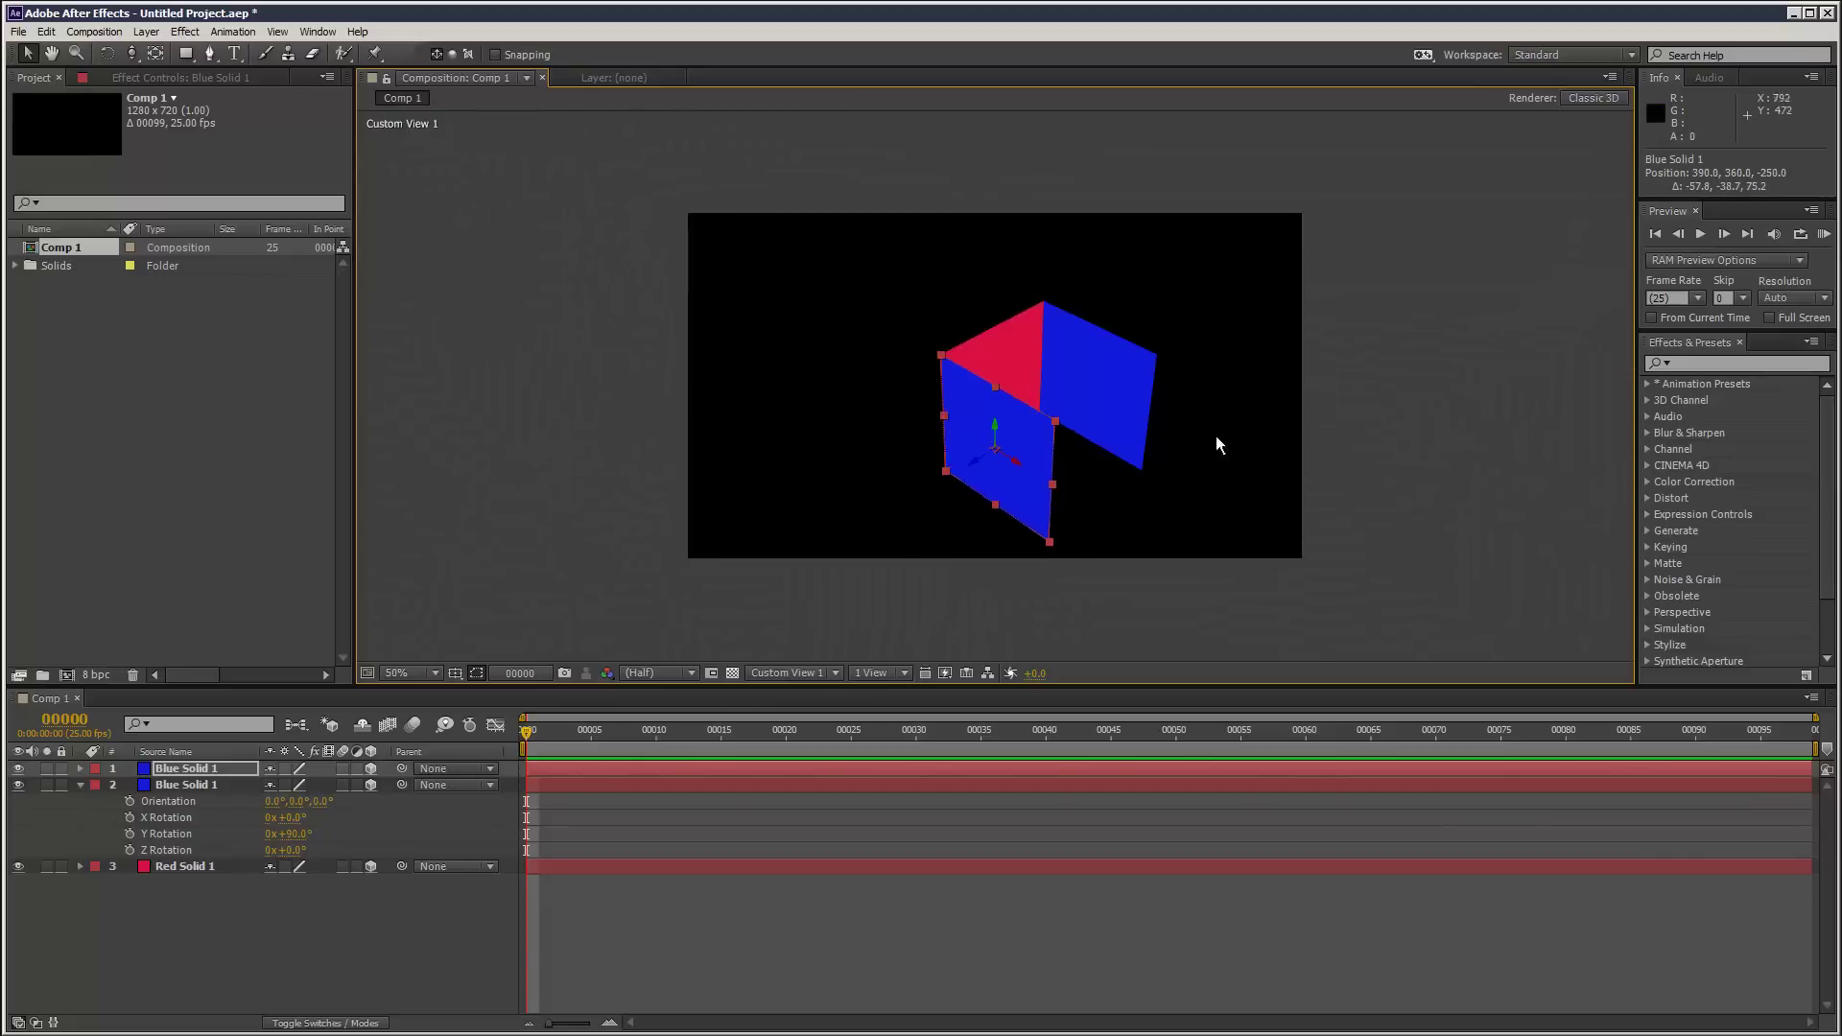
Step: Duplicate Red Solid 1 and move the copy to 640, 360, -500 as the closing wall
click(1426, 464)
click(199, 865)
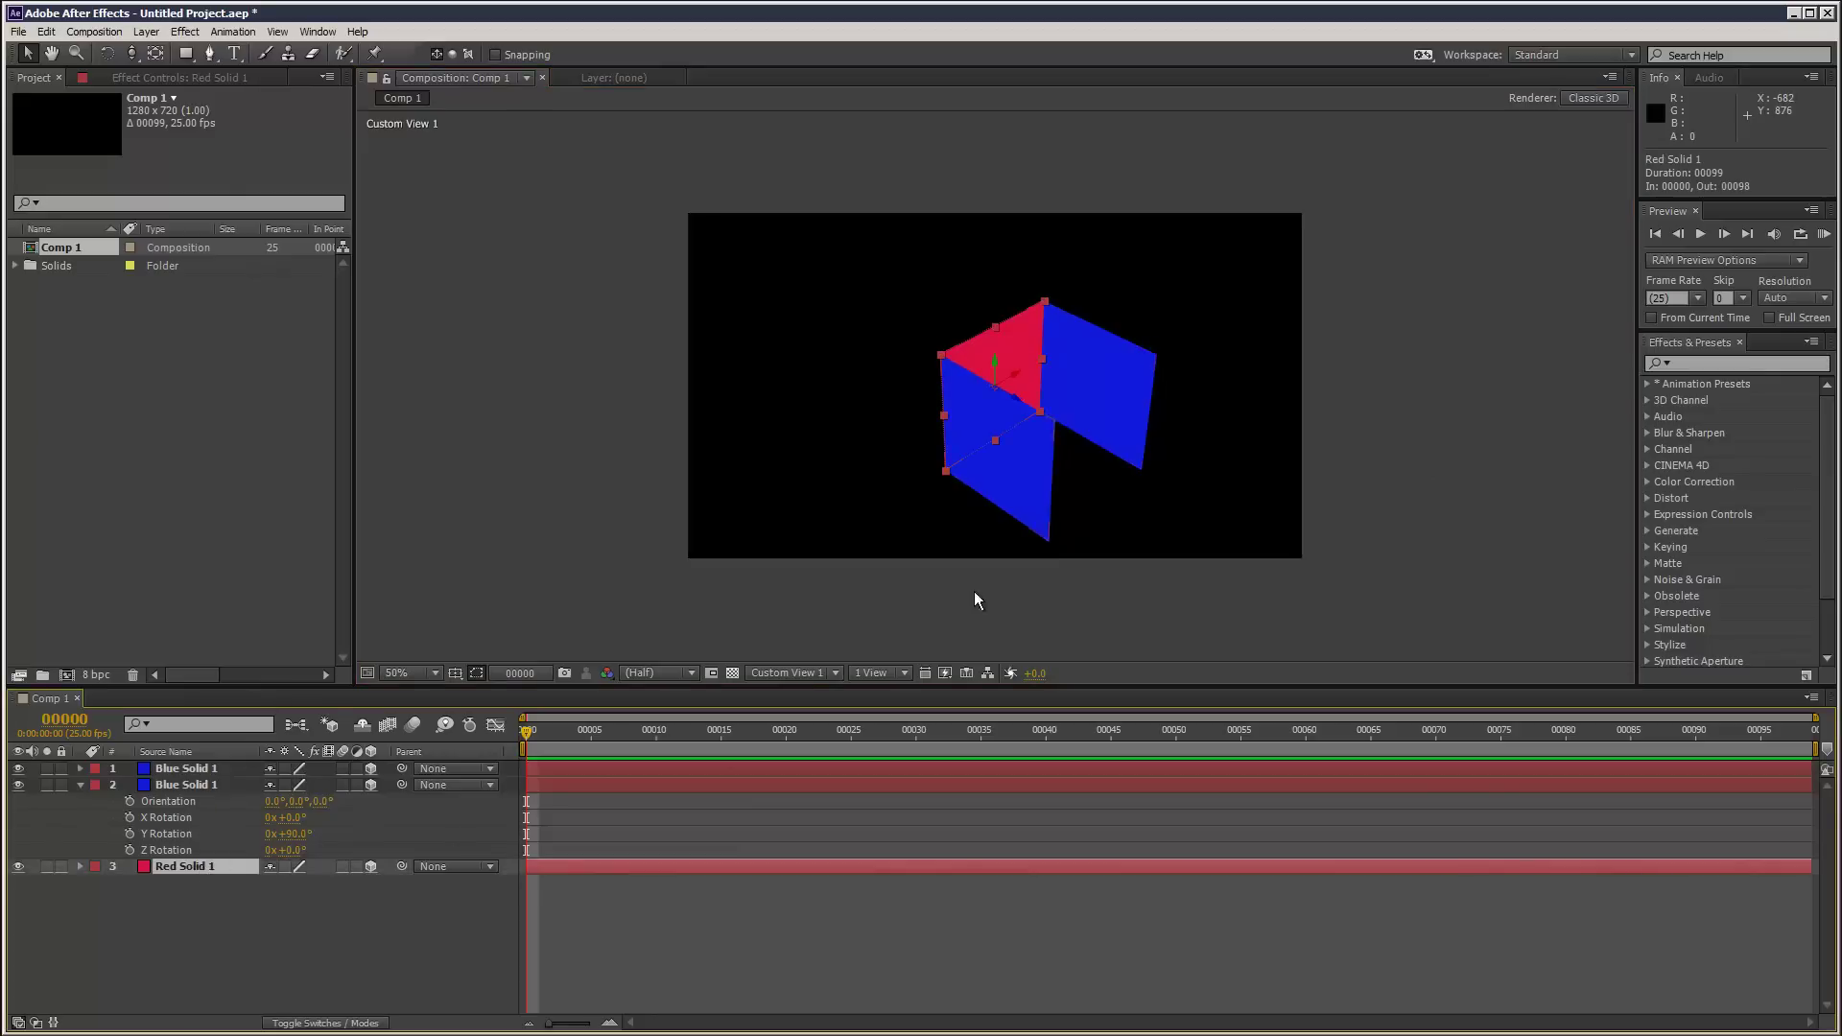
key(ctrl+d)
drag(1019, 405, 1258, 548)
drag(1086, 459, 1062, 458)
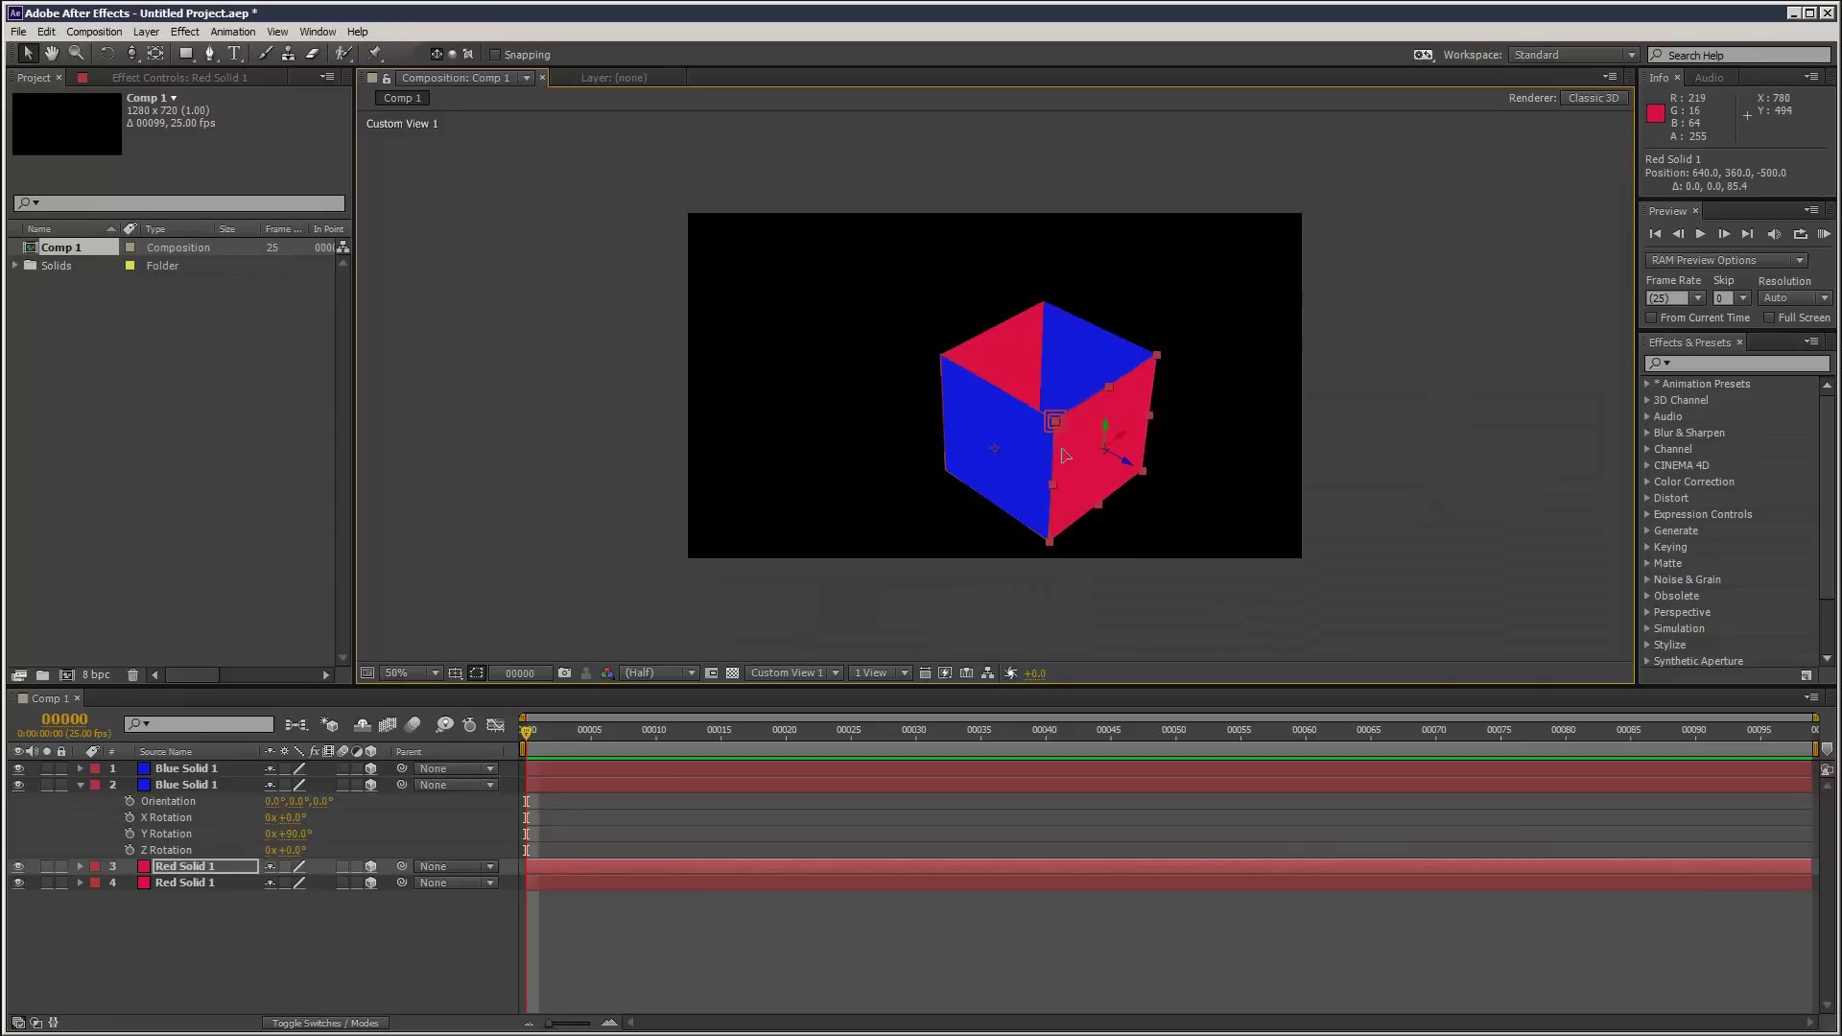
click(1460, 428)
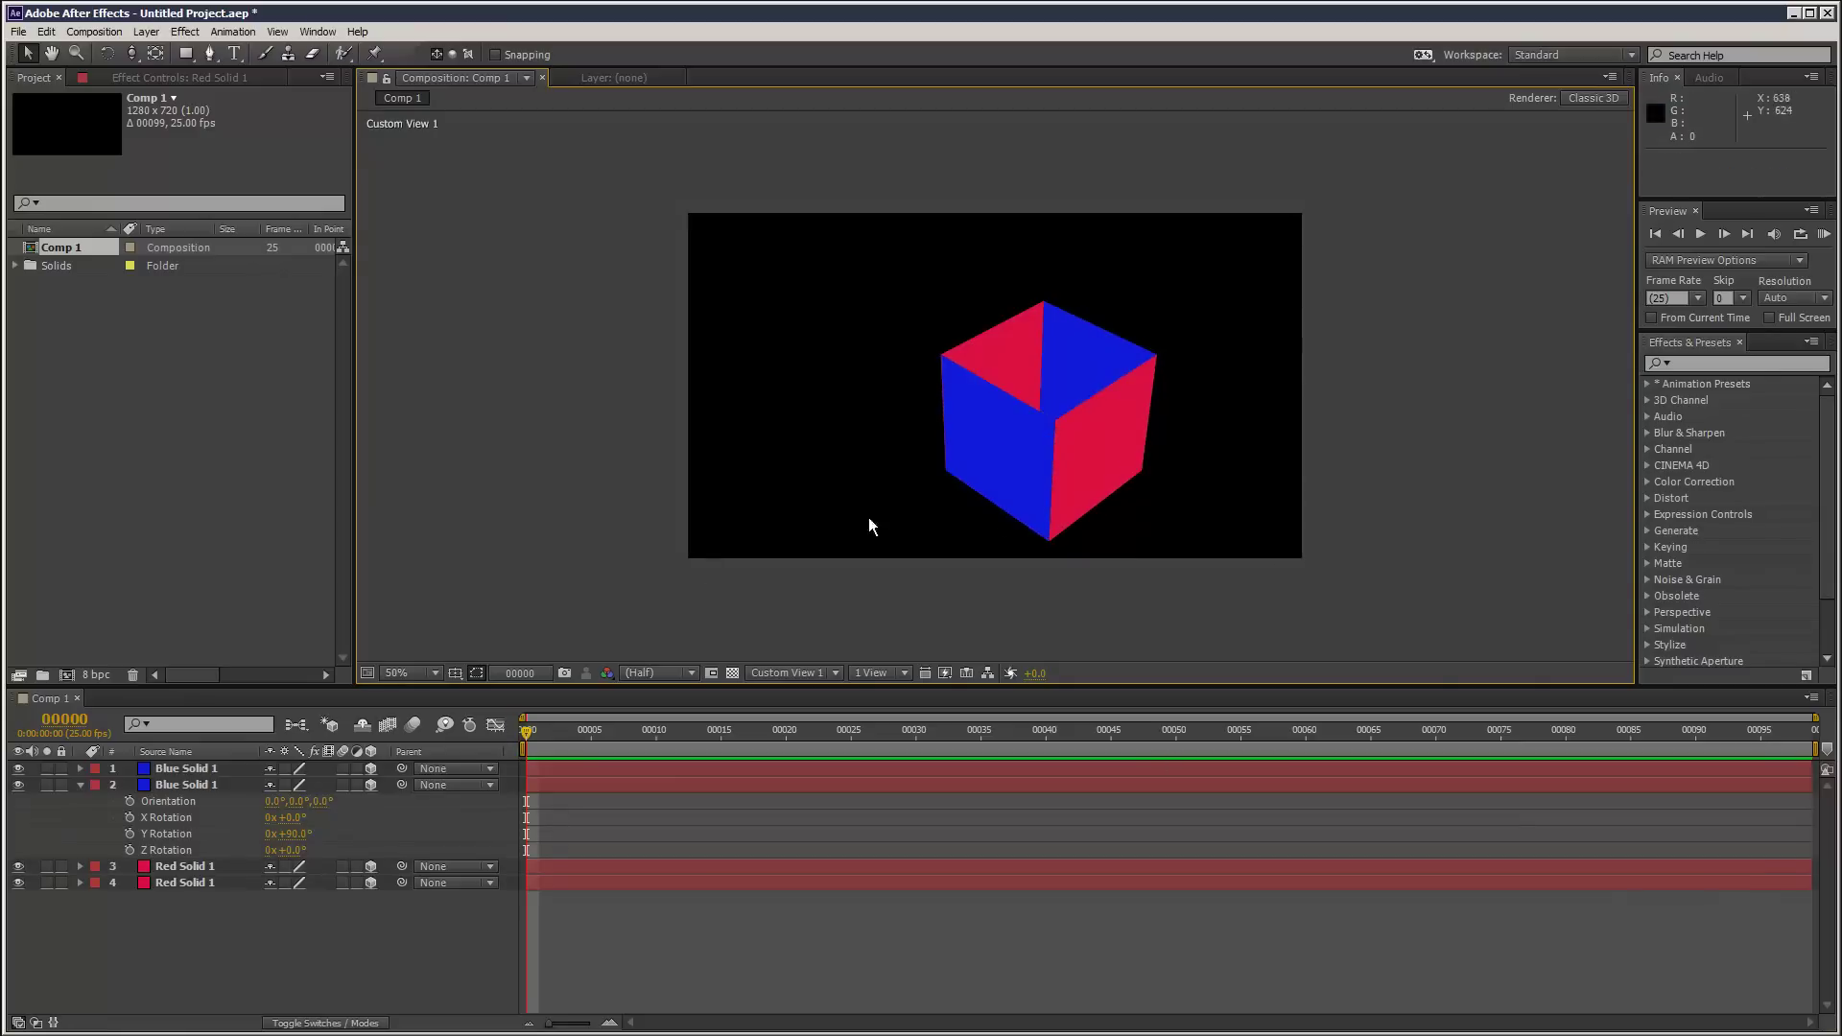
Step: Recolour the front-left blue face green as Green Solid 1
click(78, 785)
click(182, 769)
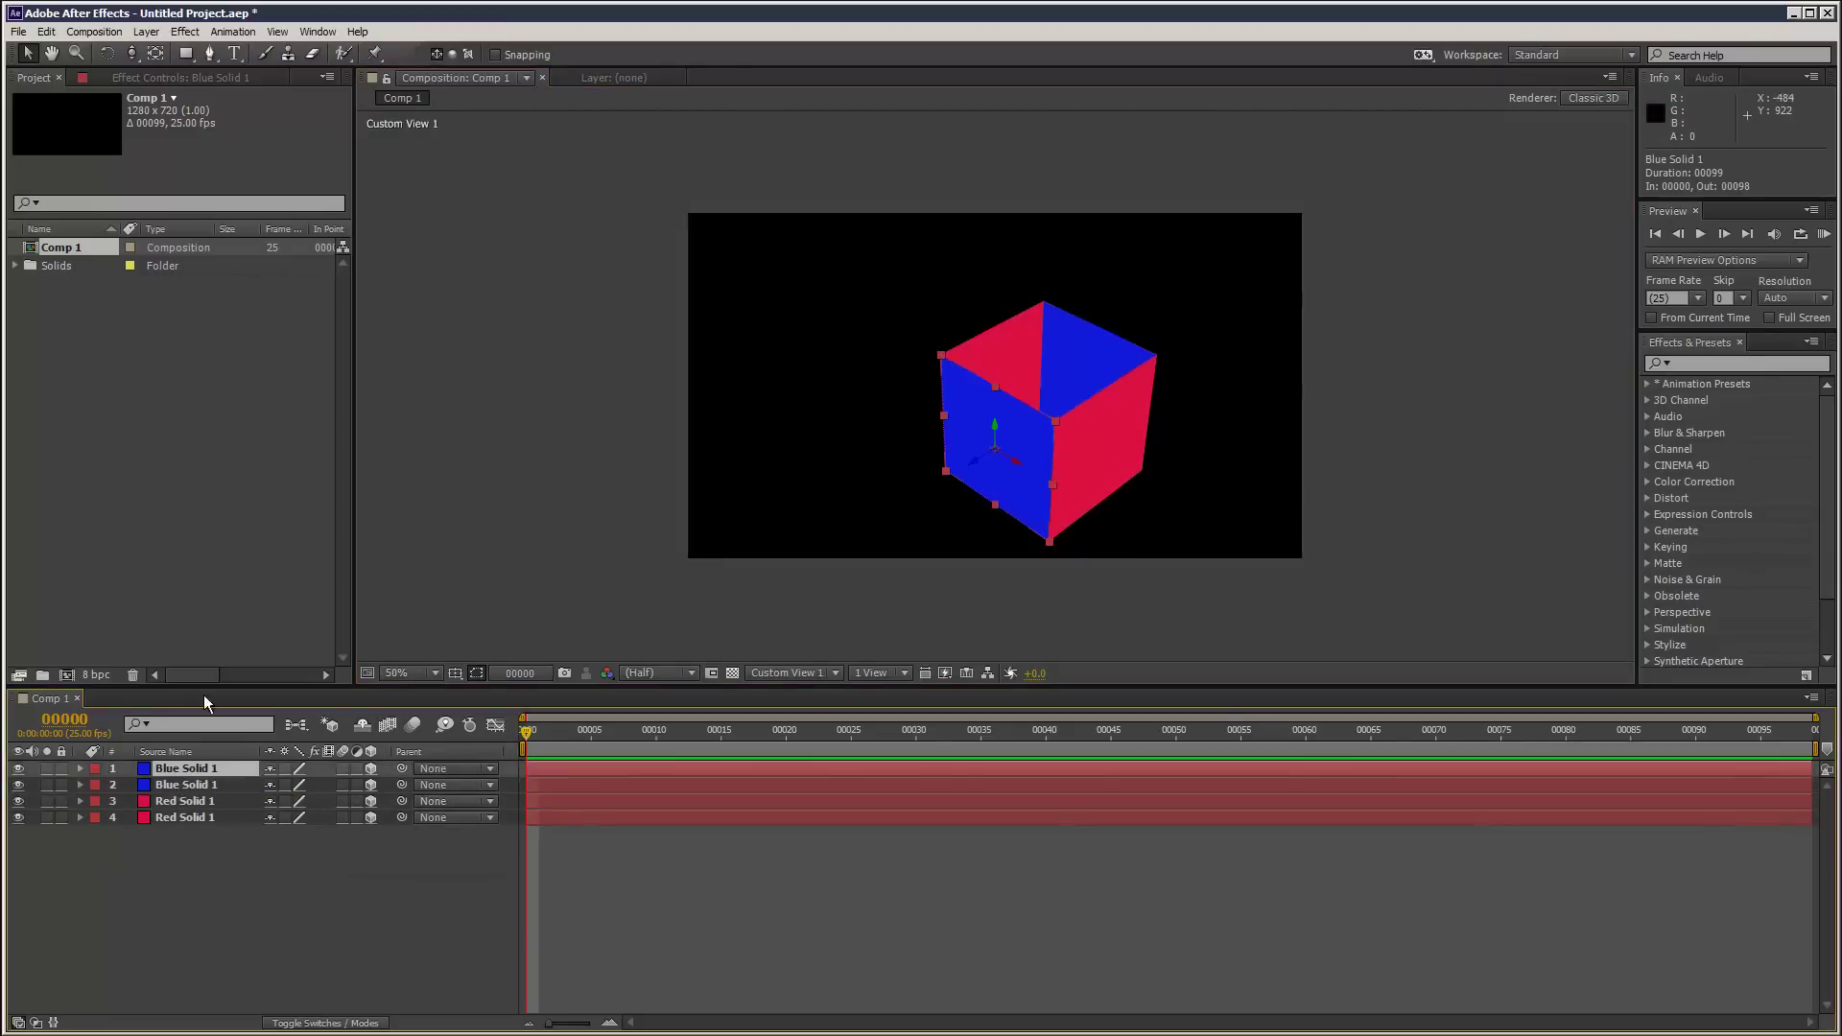
click(146, 32)
click(173, 50)
click(909, 619)
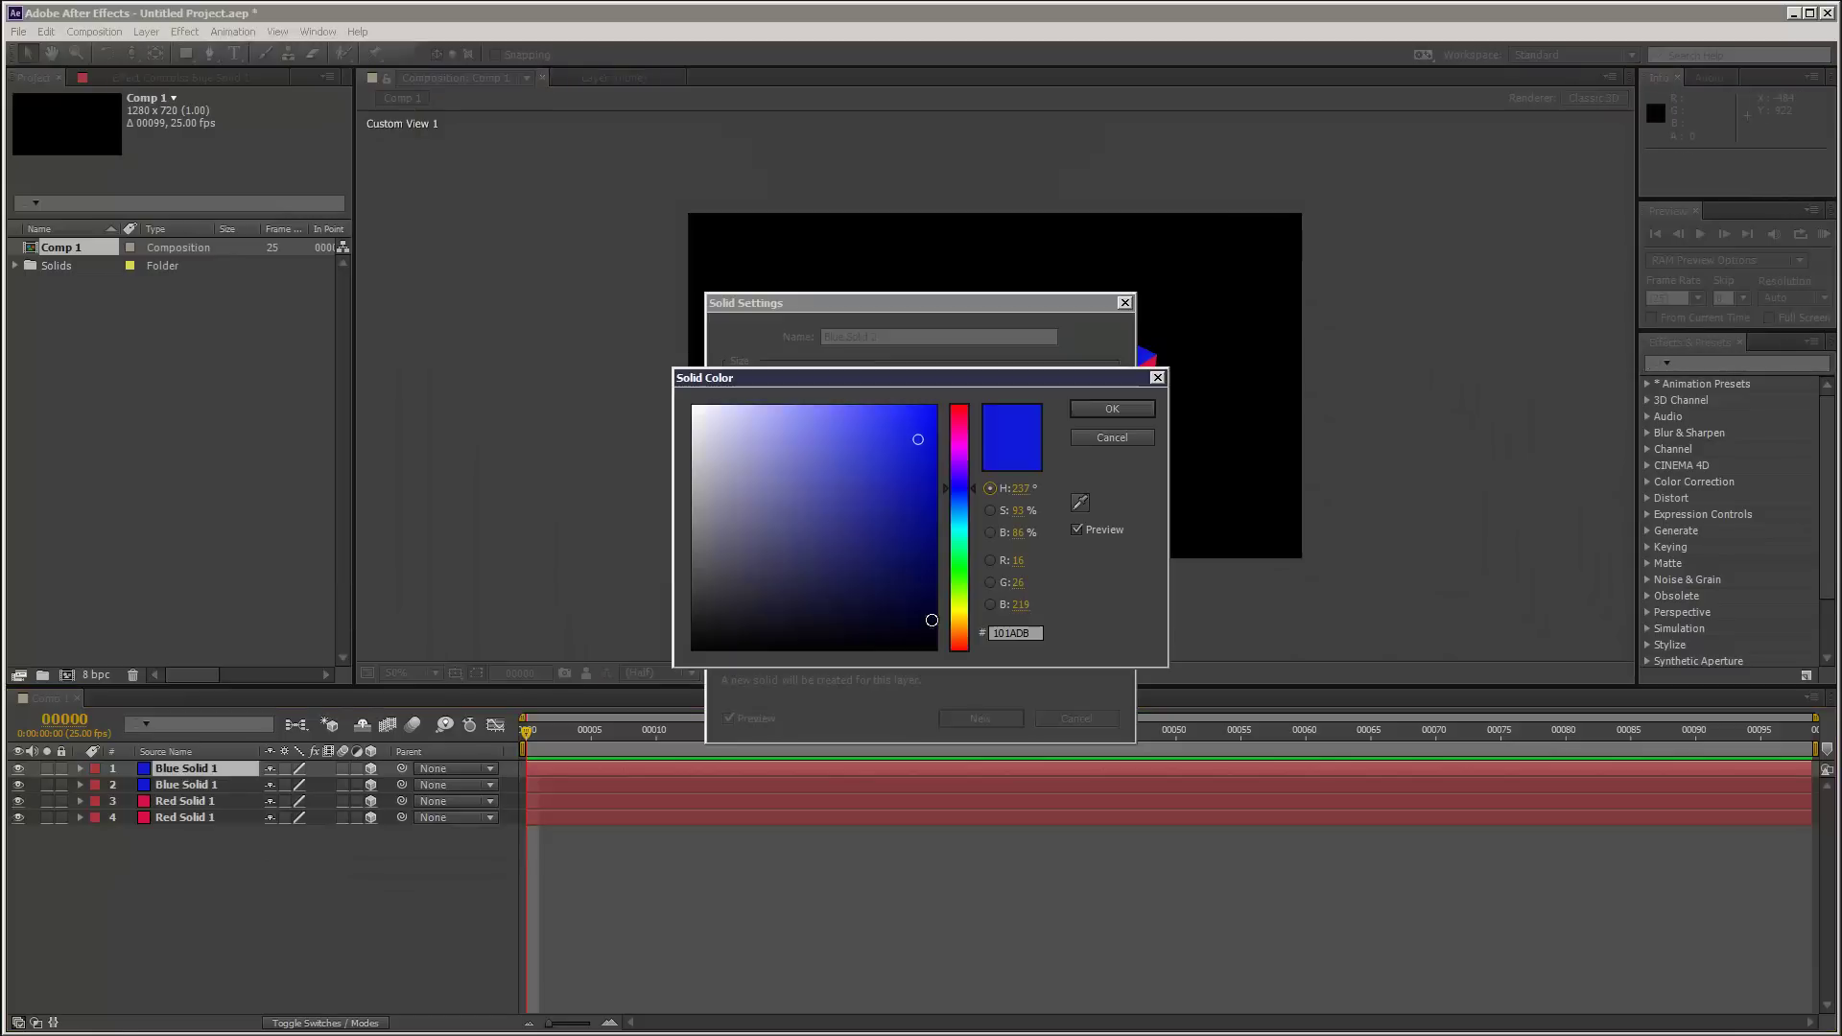
click(960, 560)
click(1073, 414)
click(1002, 724)
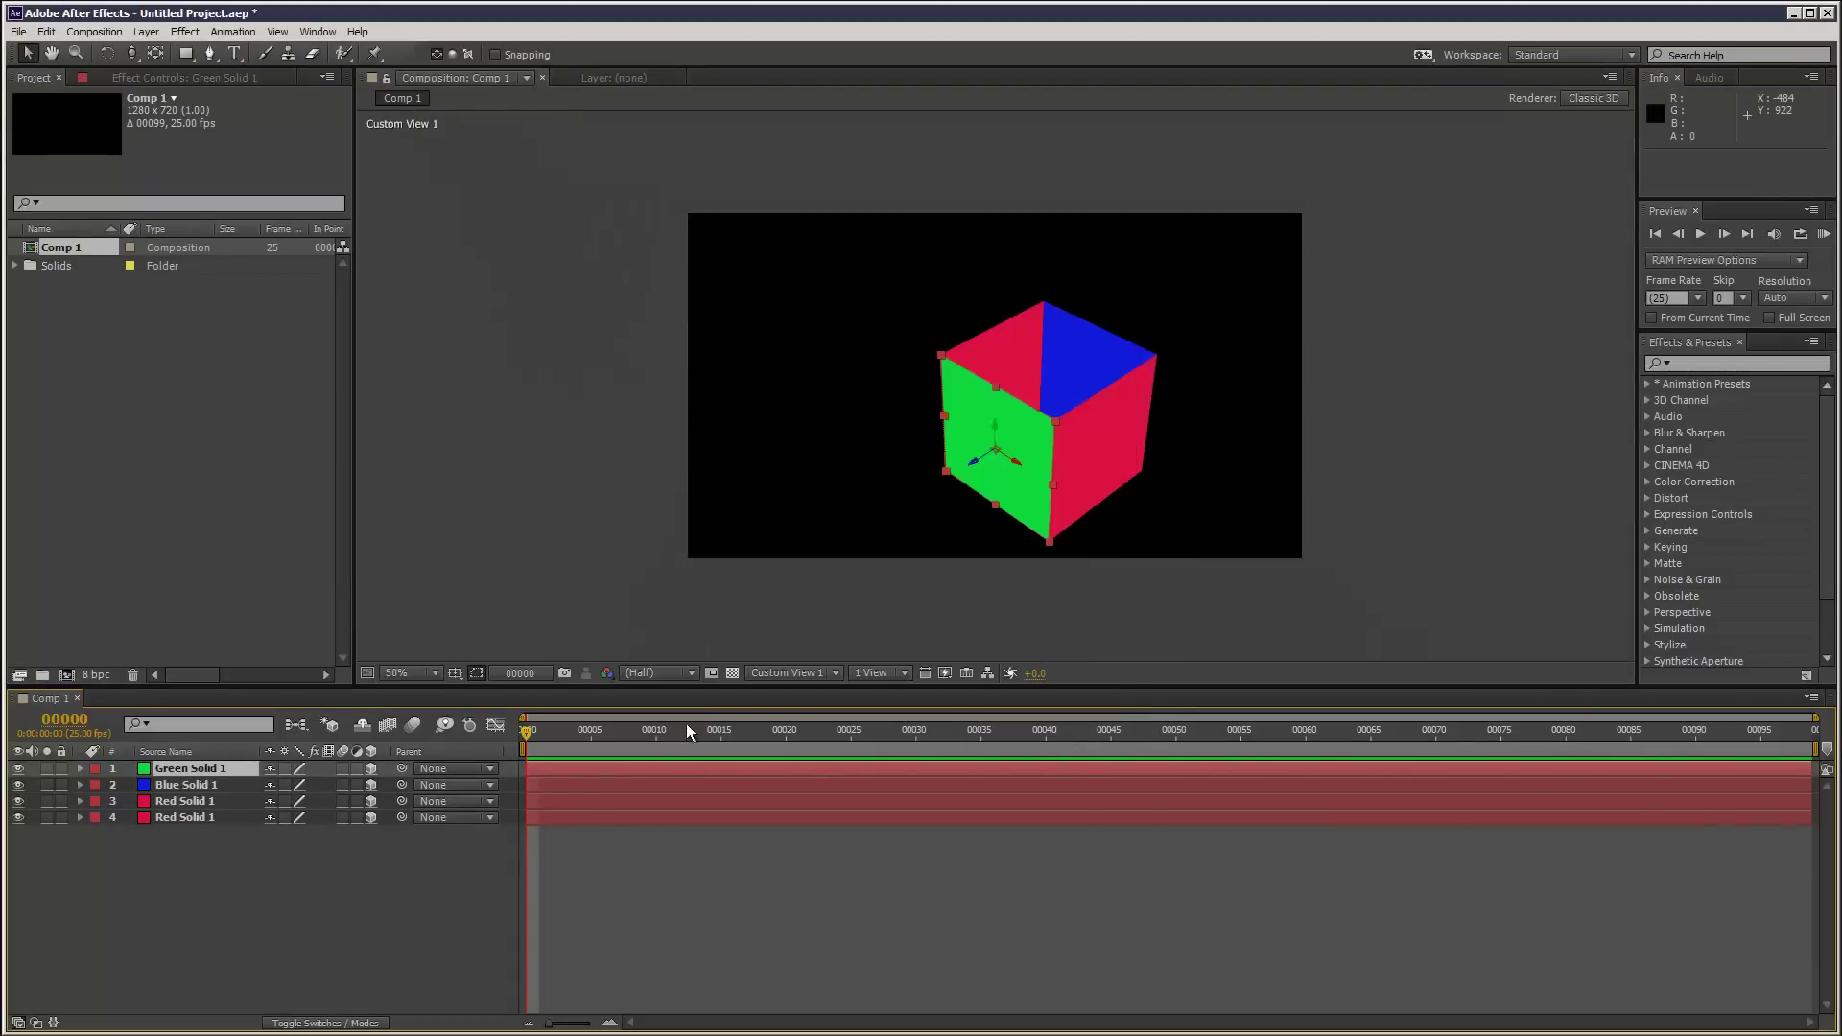
Step: Recolour the right-side red face yellow as Yellow Solid 1
click(222, 802)
click(146, 32)
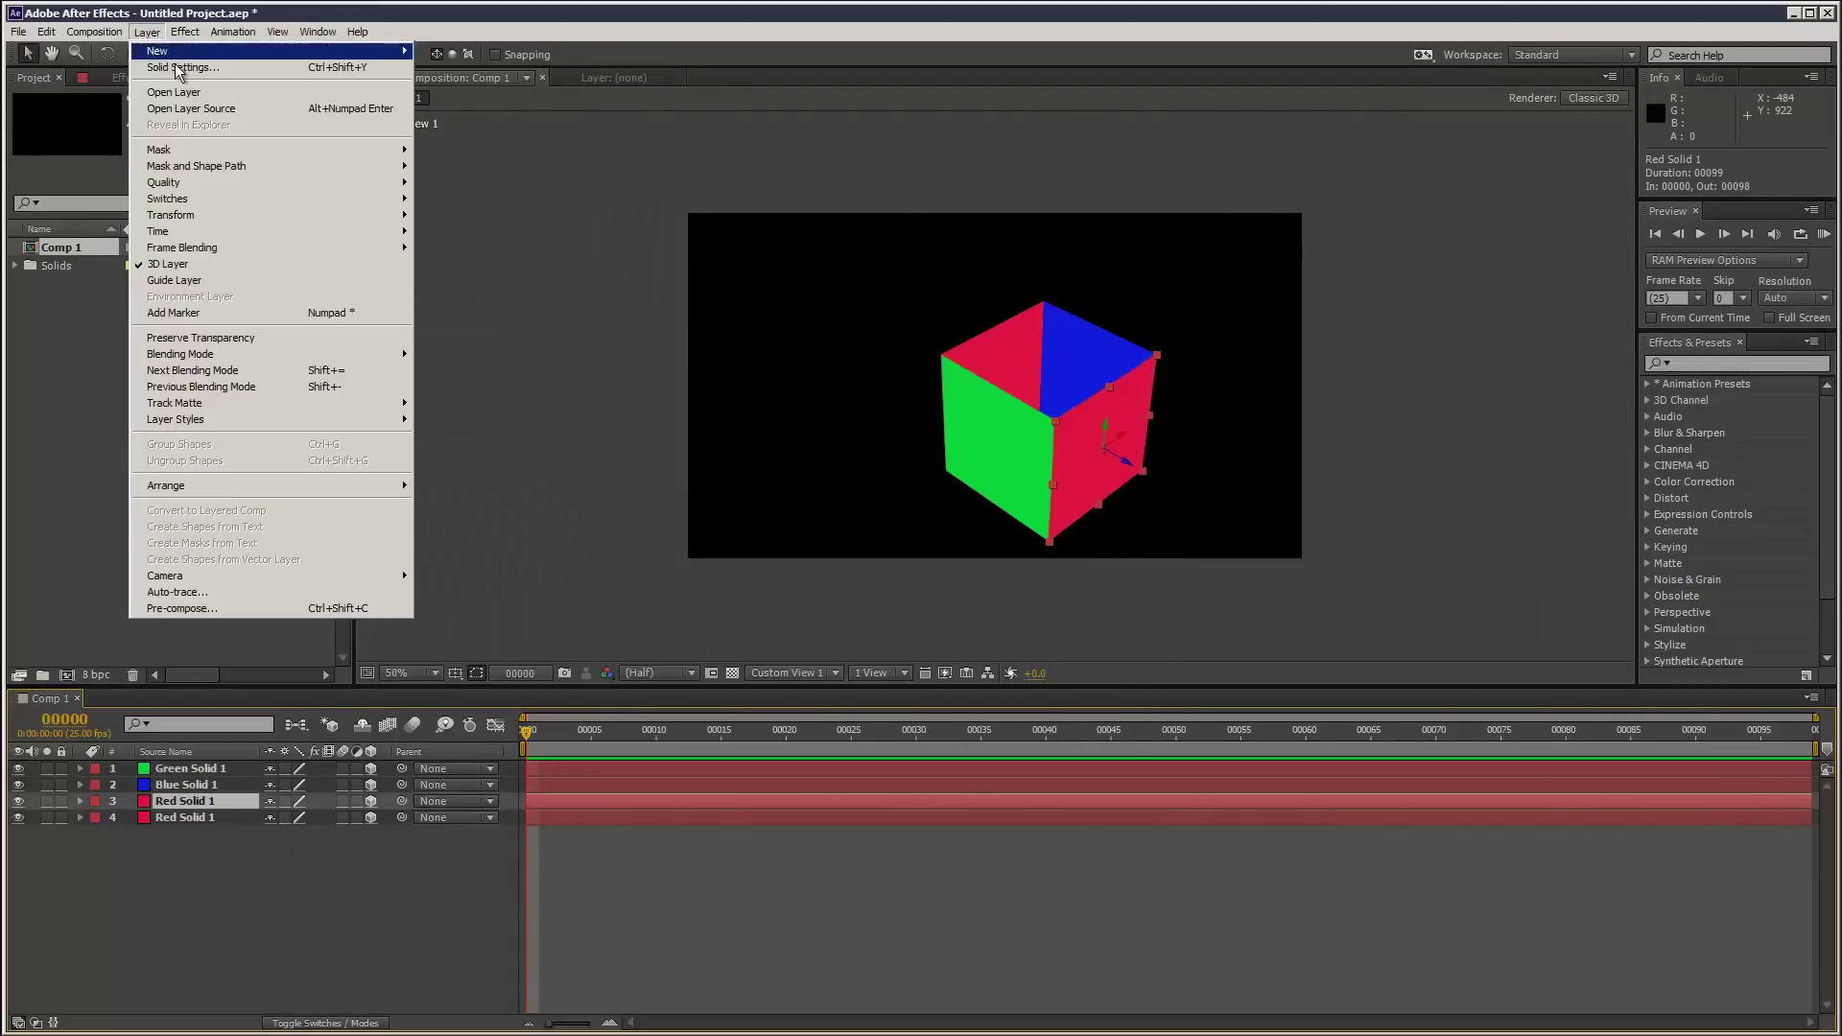
click(175, 63)
click(907, 619)
click(960, 579)
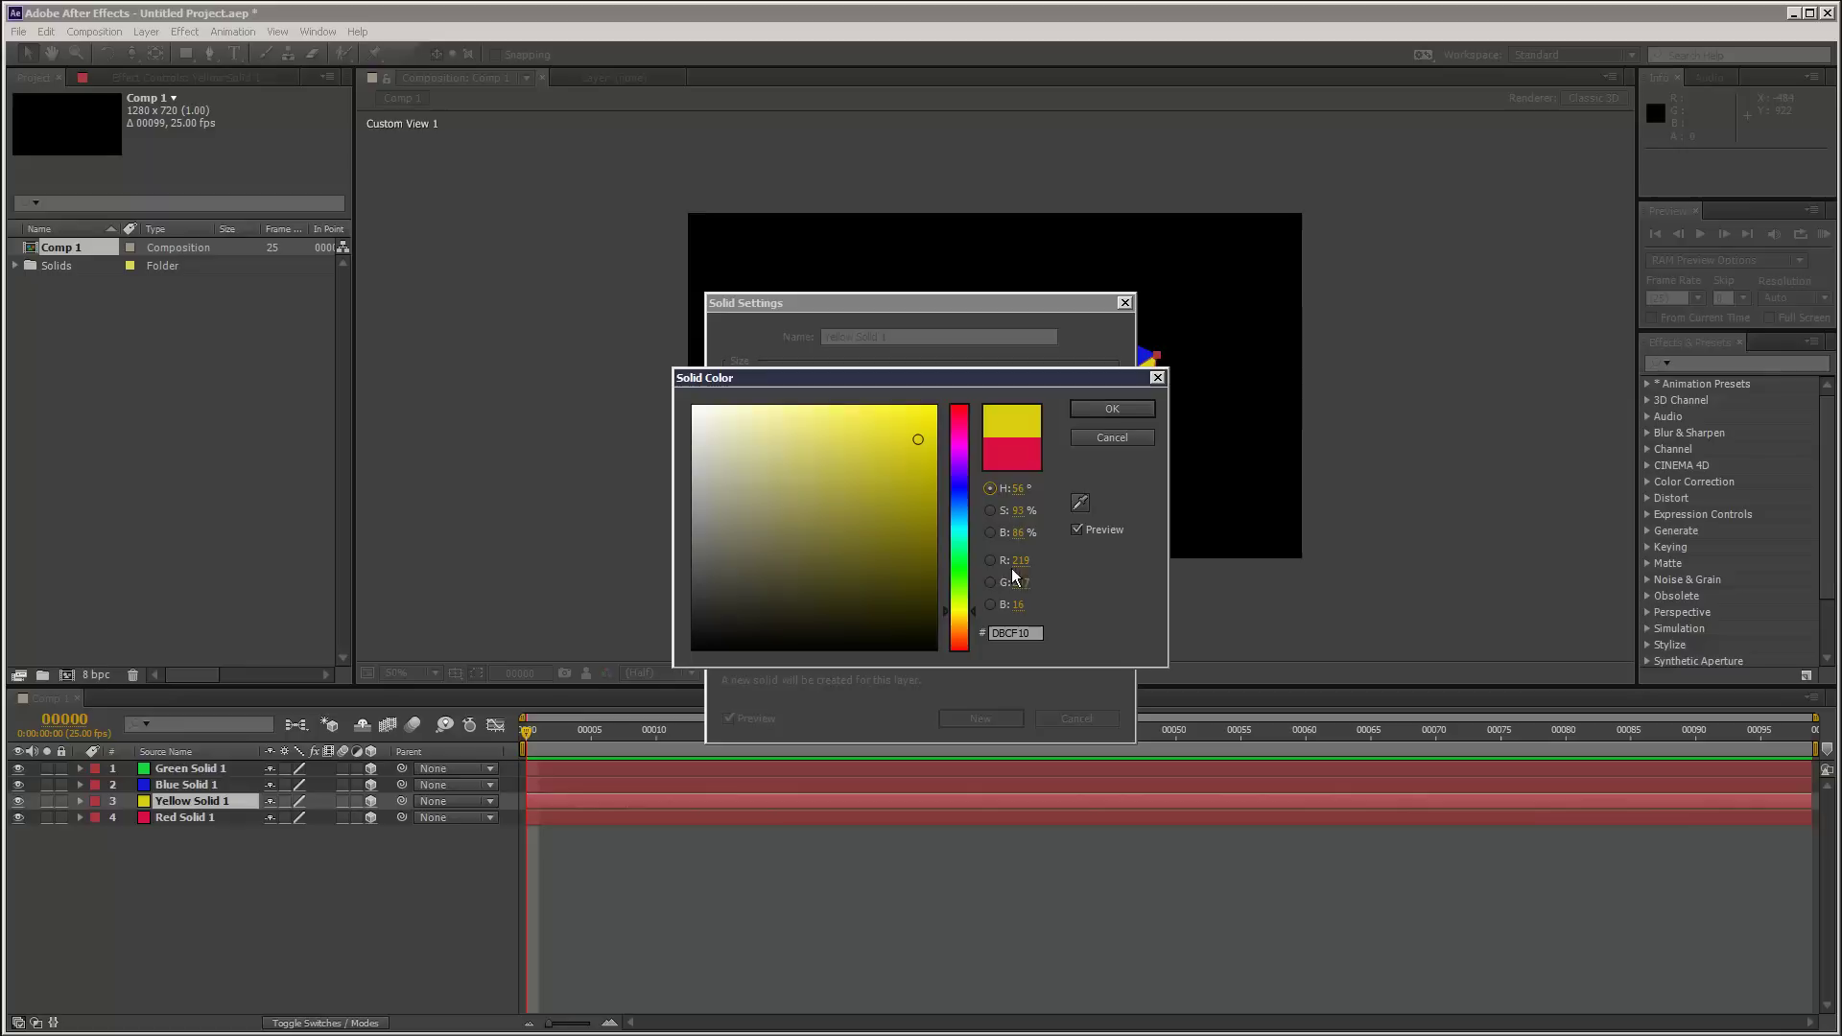
click(1074, 414)
click(978, 719)
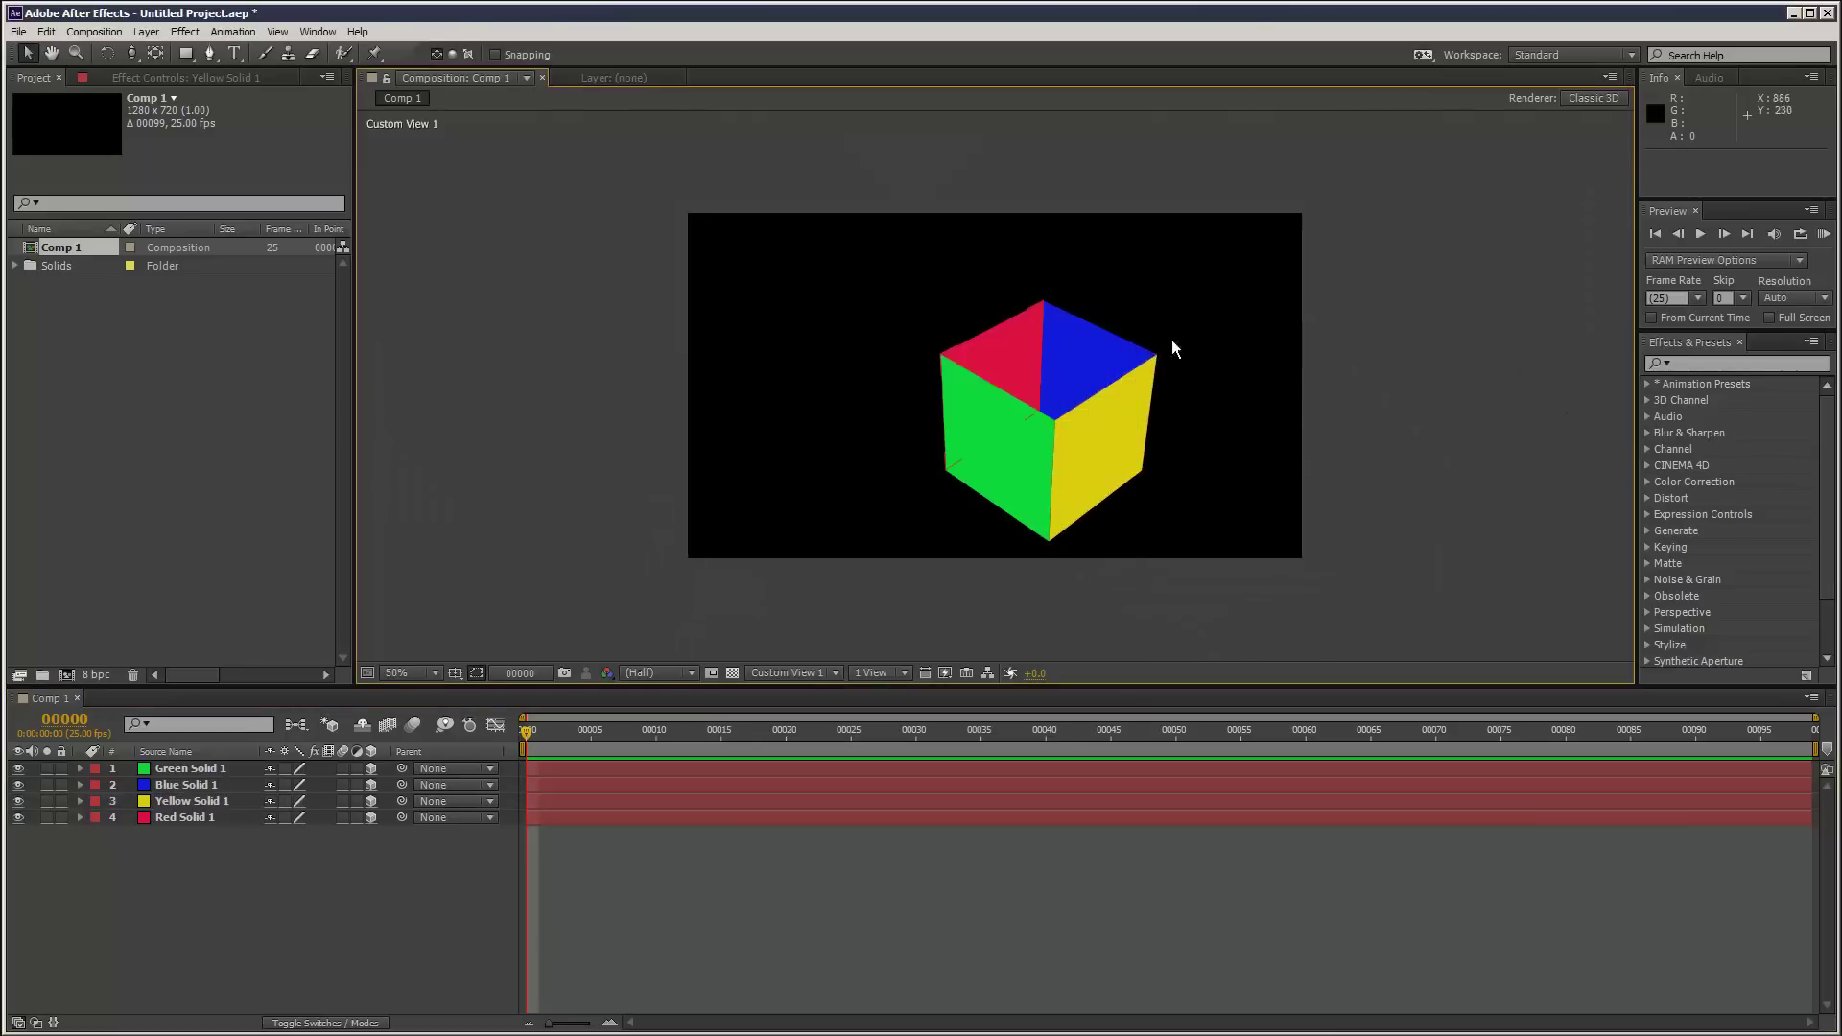
Step: Duplicate Green Solid 1 and set the copy's Y Rotation to 90°
click(203, 771)
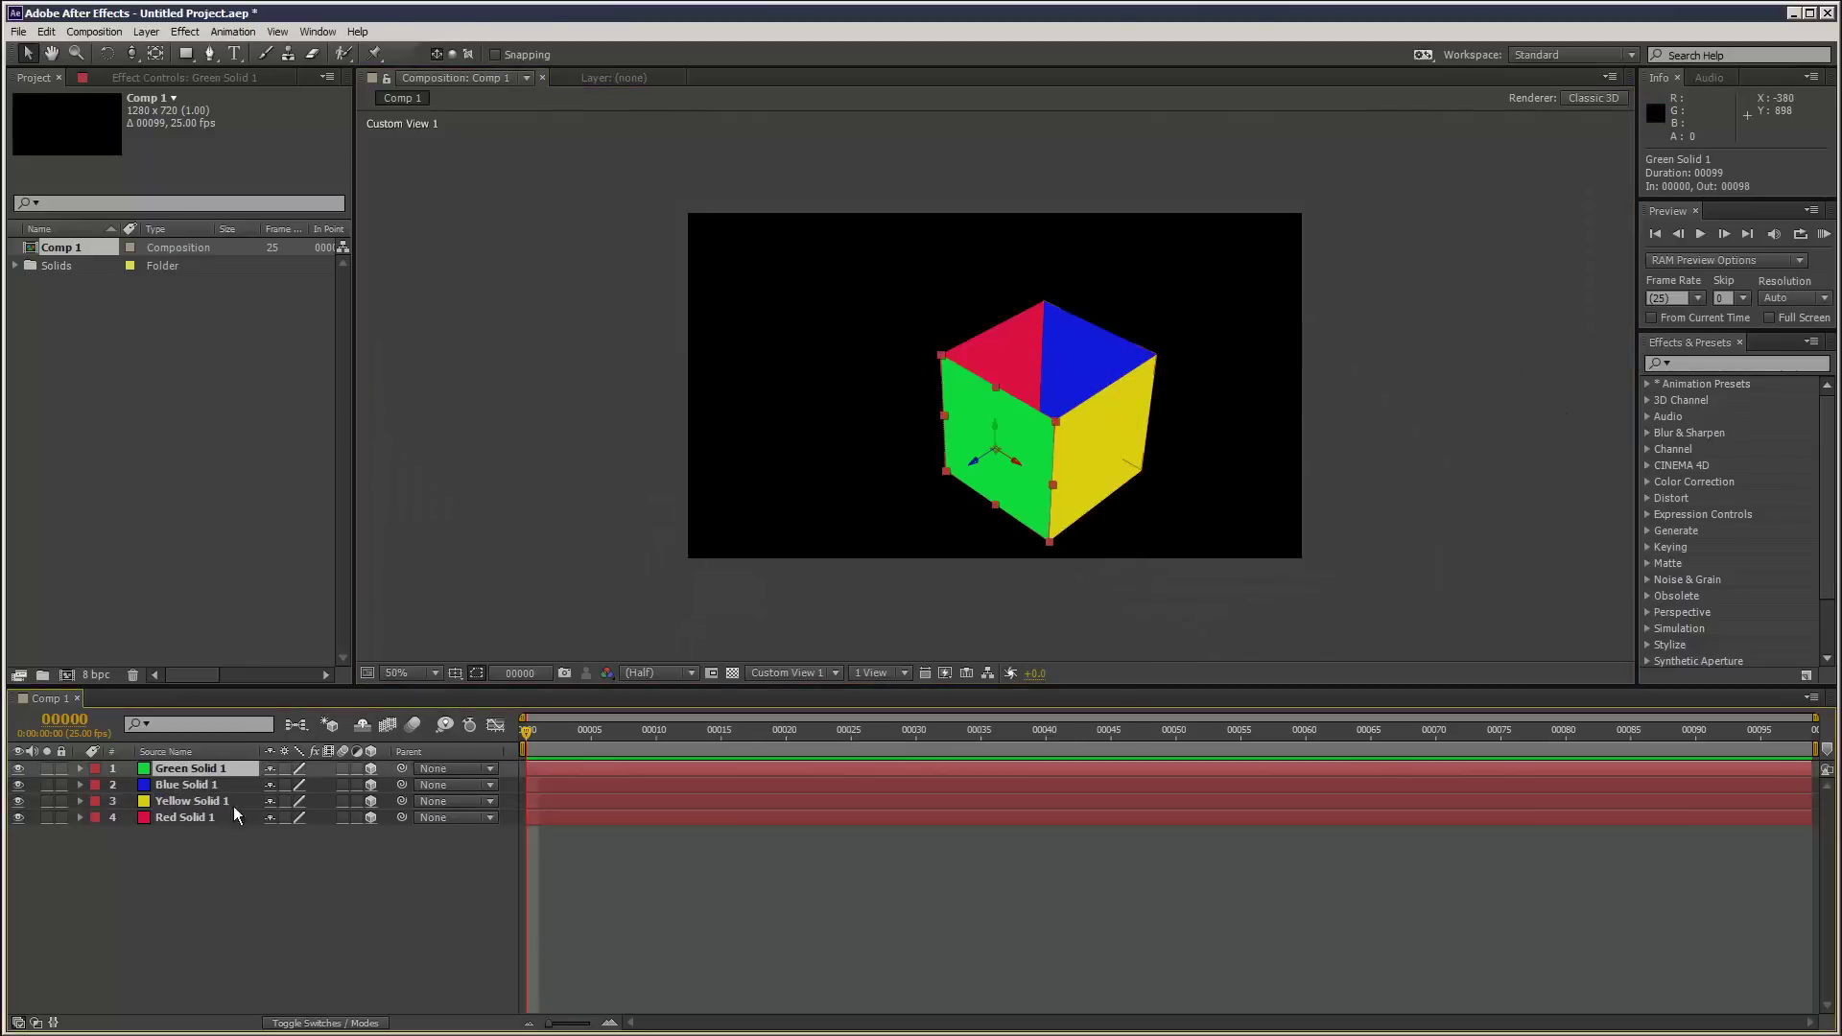
key(ctrl+d)
key(r)
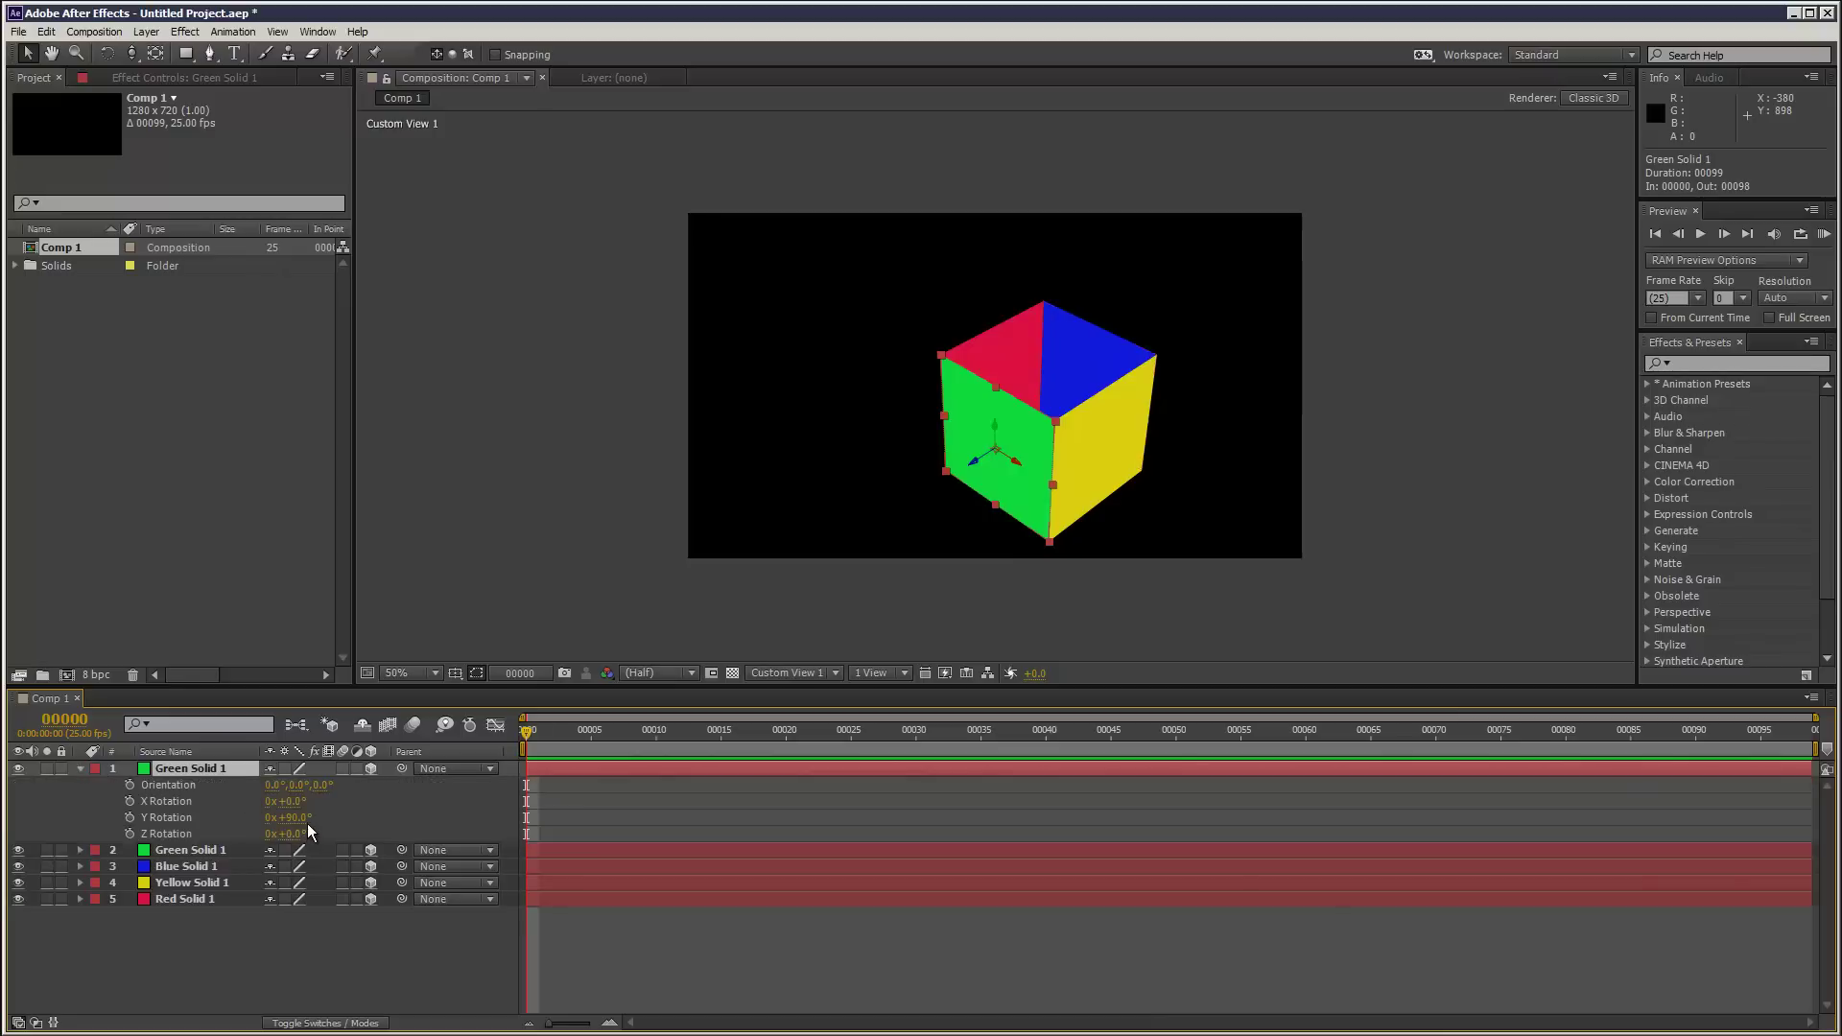
click(297, 817)
text(90)
key(Return)
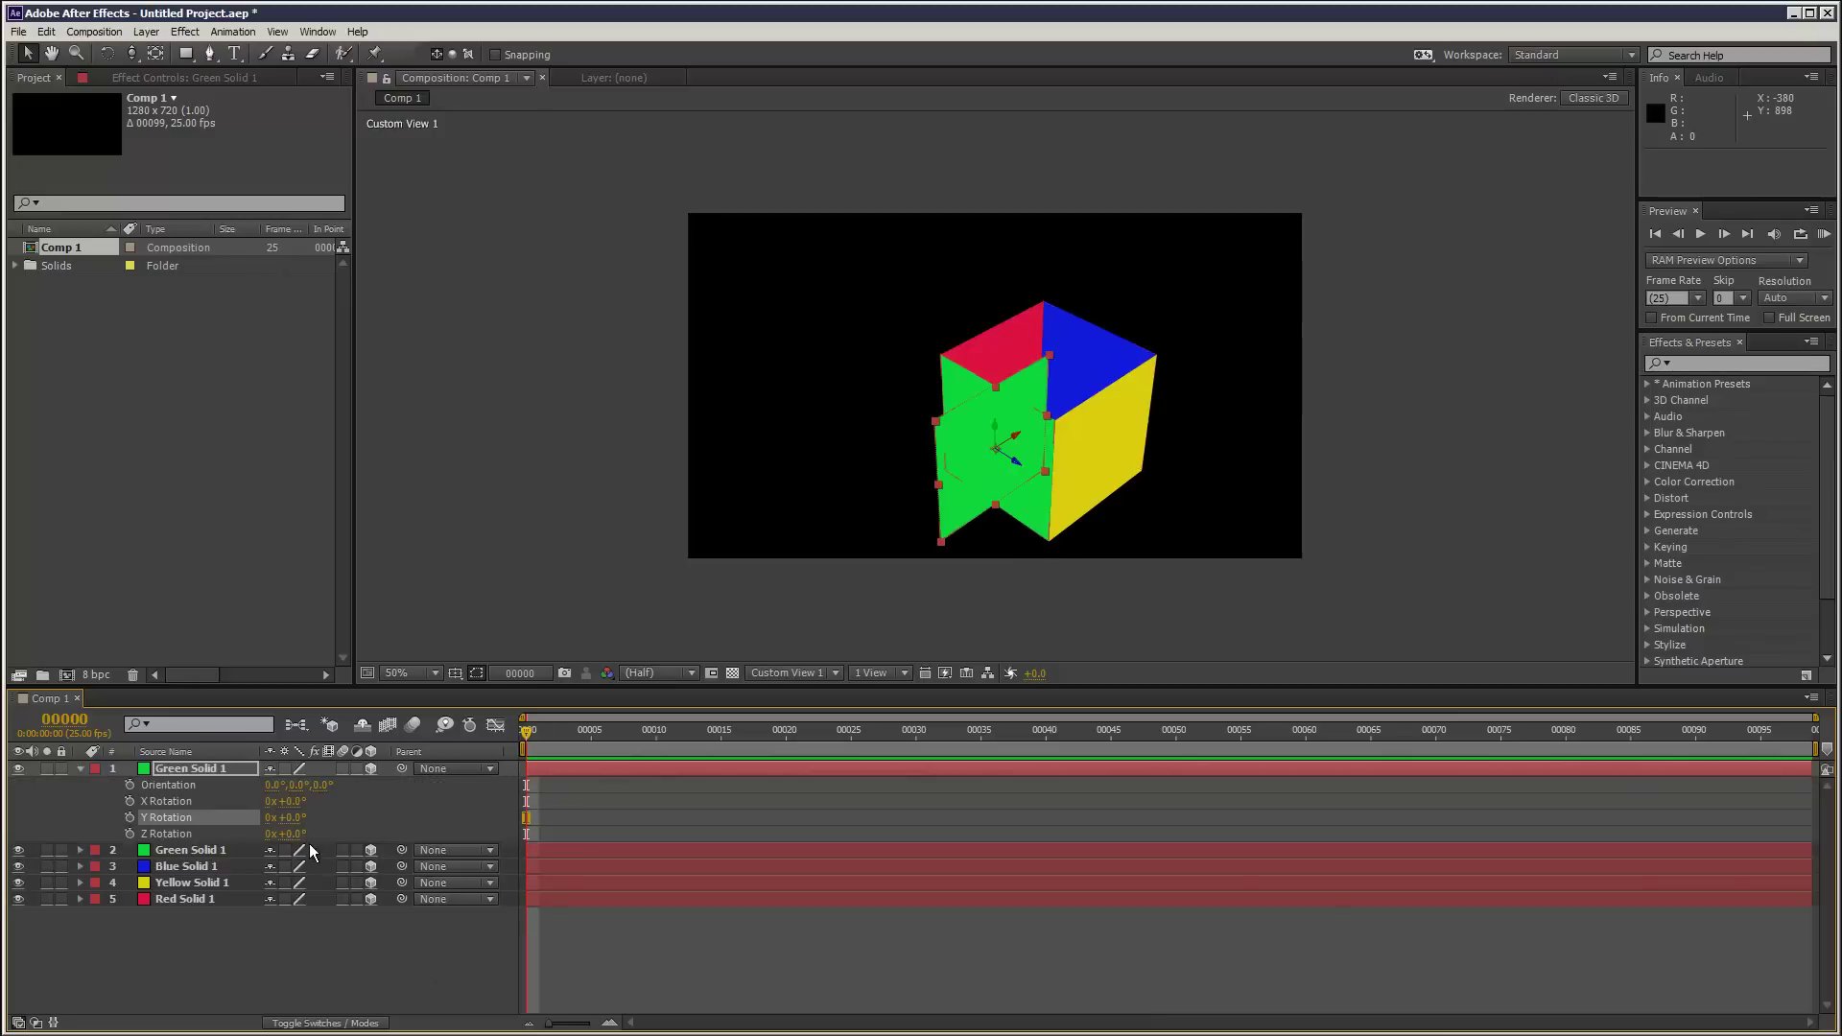
Step: Set the copy's X Rotation to 90° and move it flat onto the cube's top
drag(294, 804, 323, 805)
click(299, 801)
text(90)
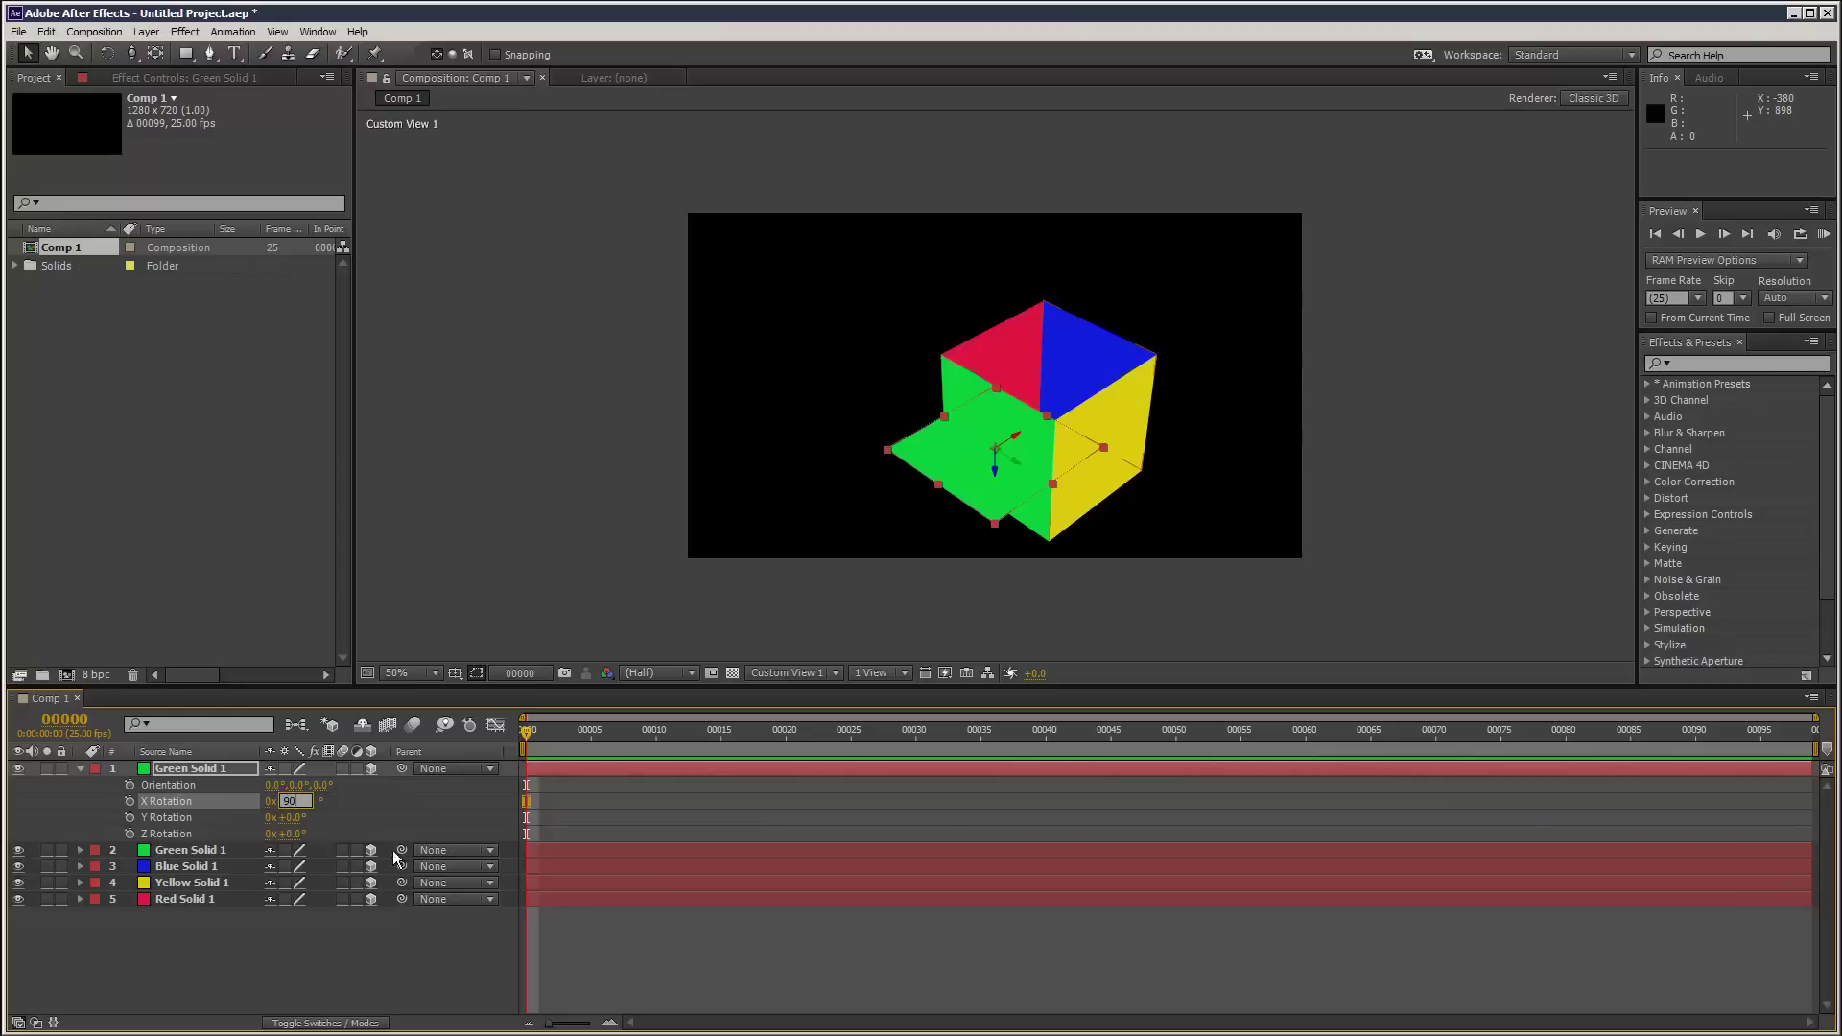
key(Return)
drag(938, 437, 982, 355)
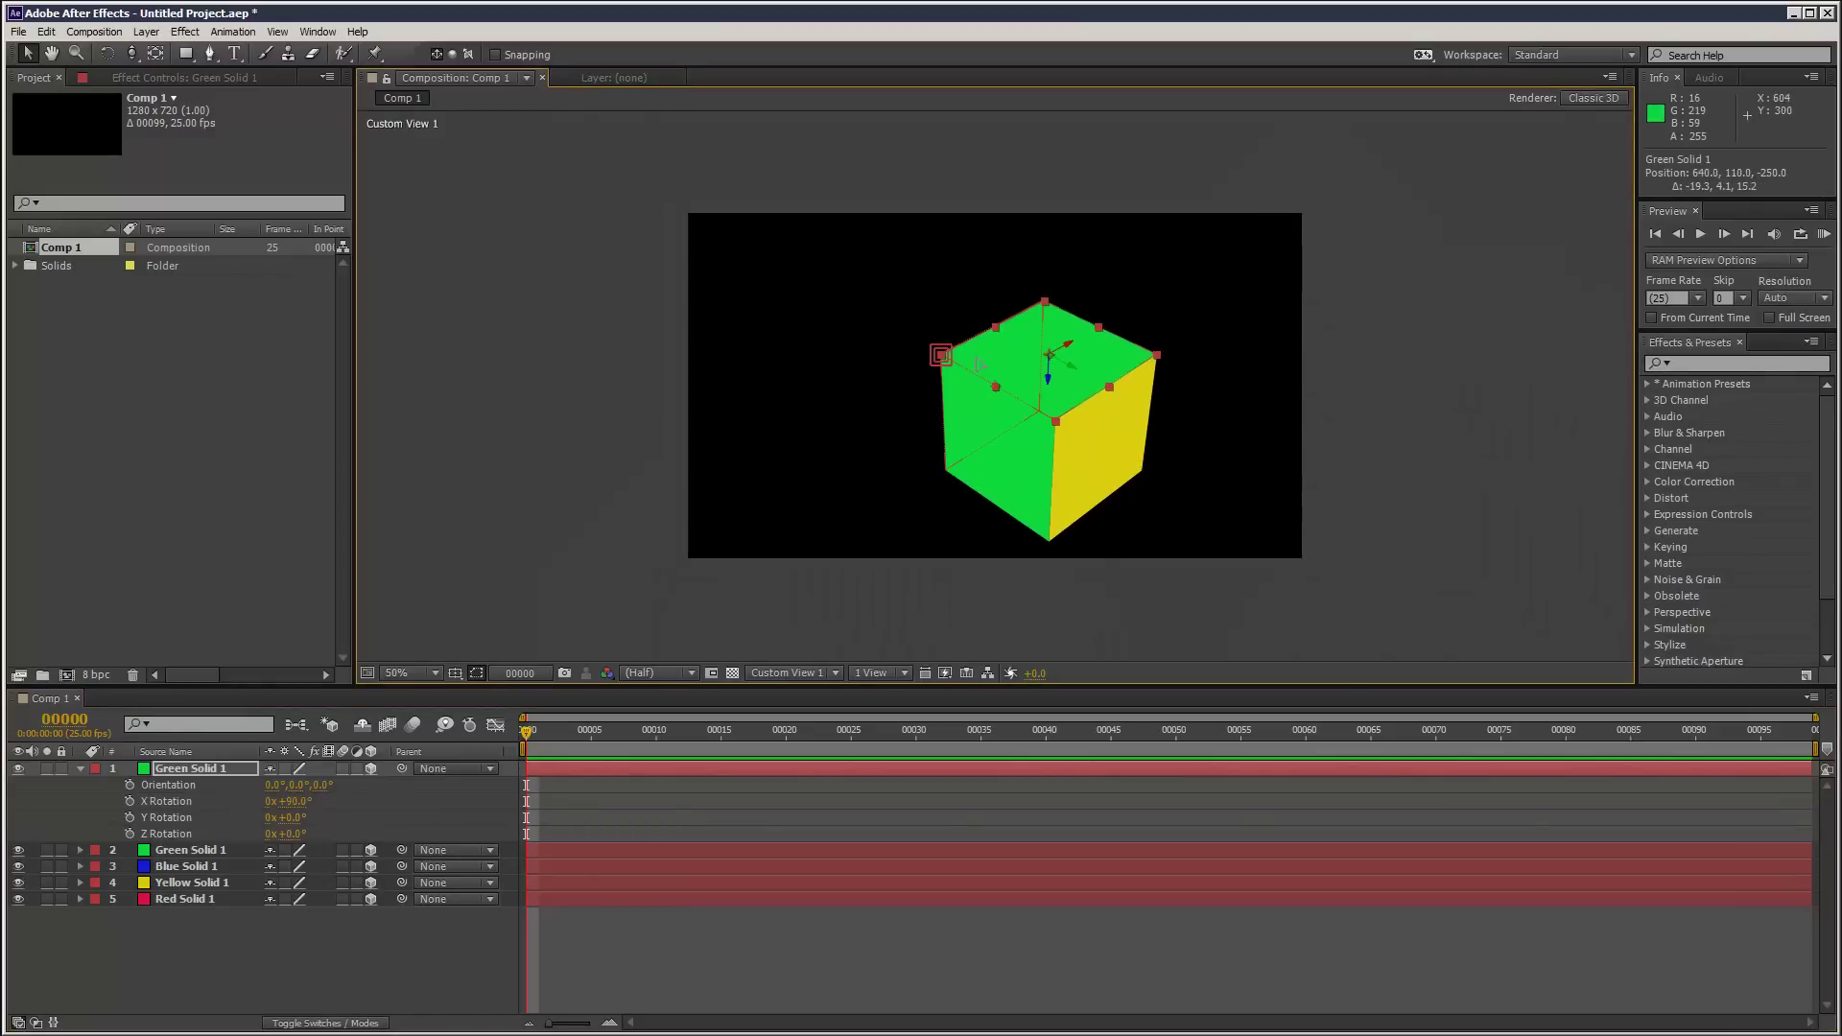
click(1535, 499)
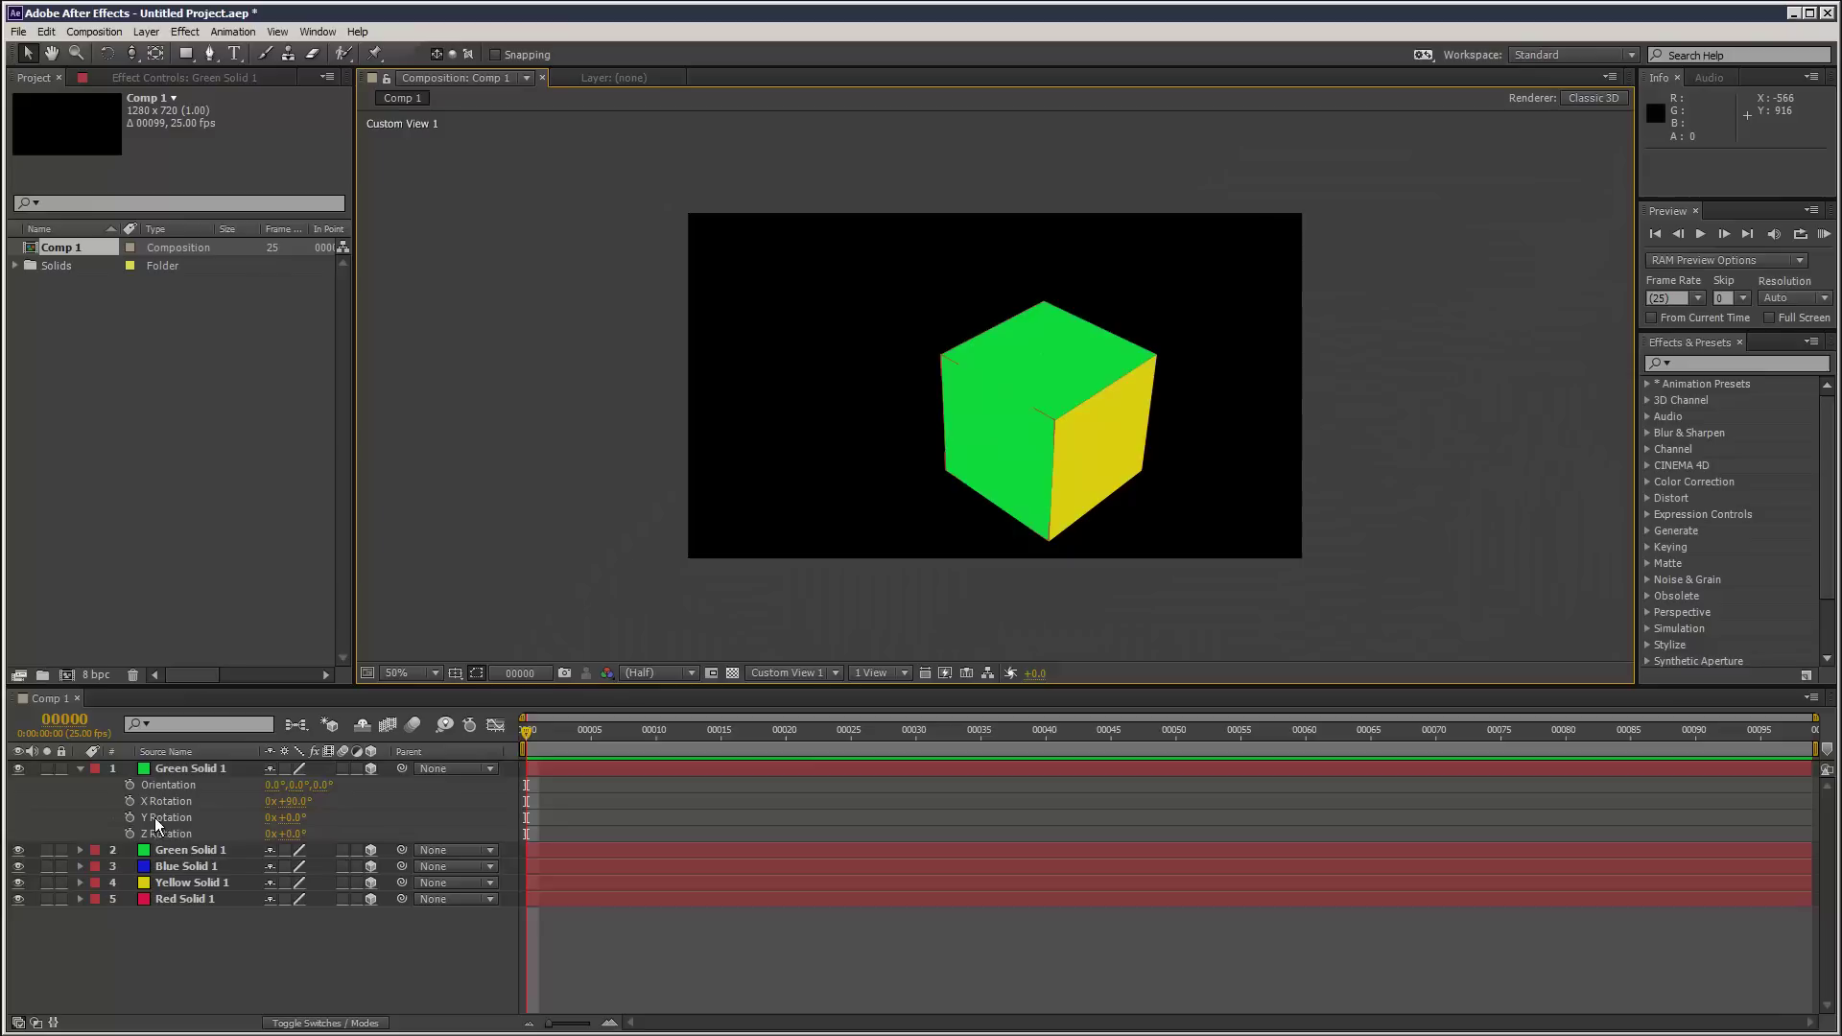
Step: Recolour the top face cyan as Cyan Solid 1
click(153, 769)
click(146, 31)
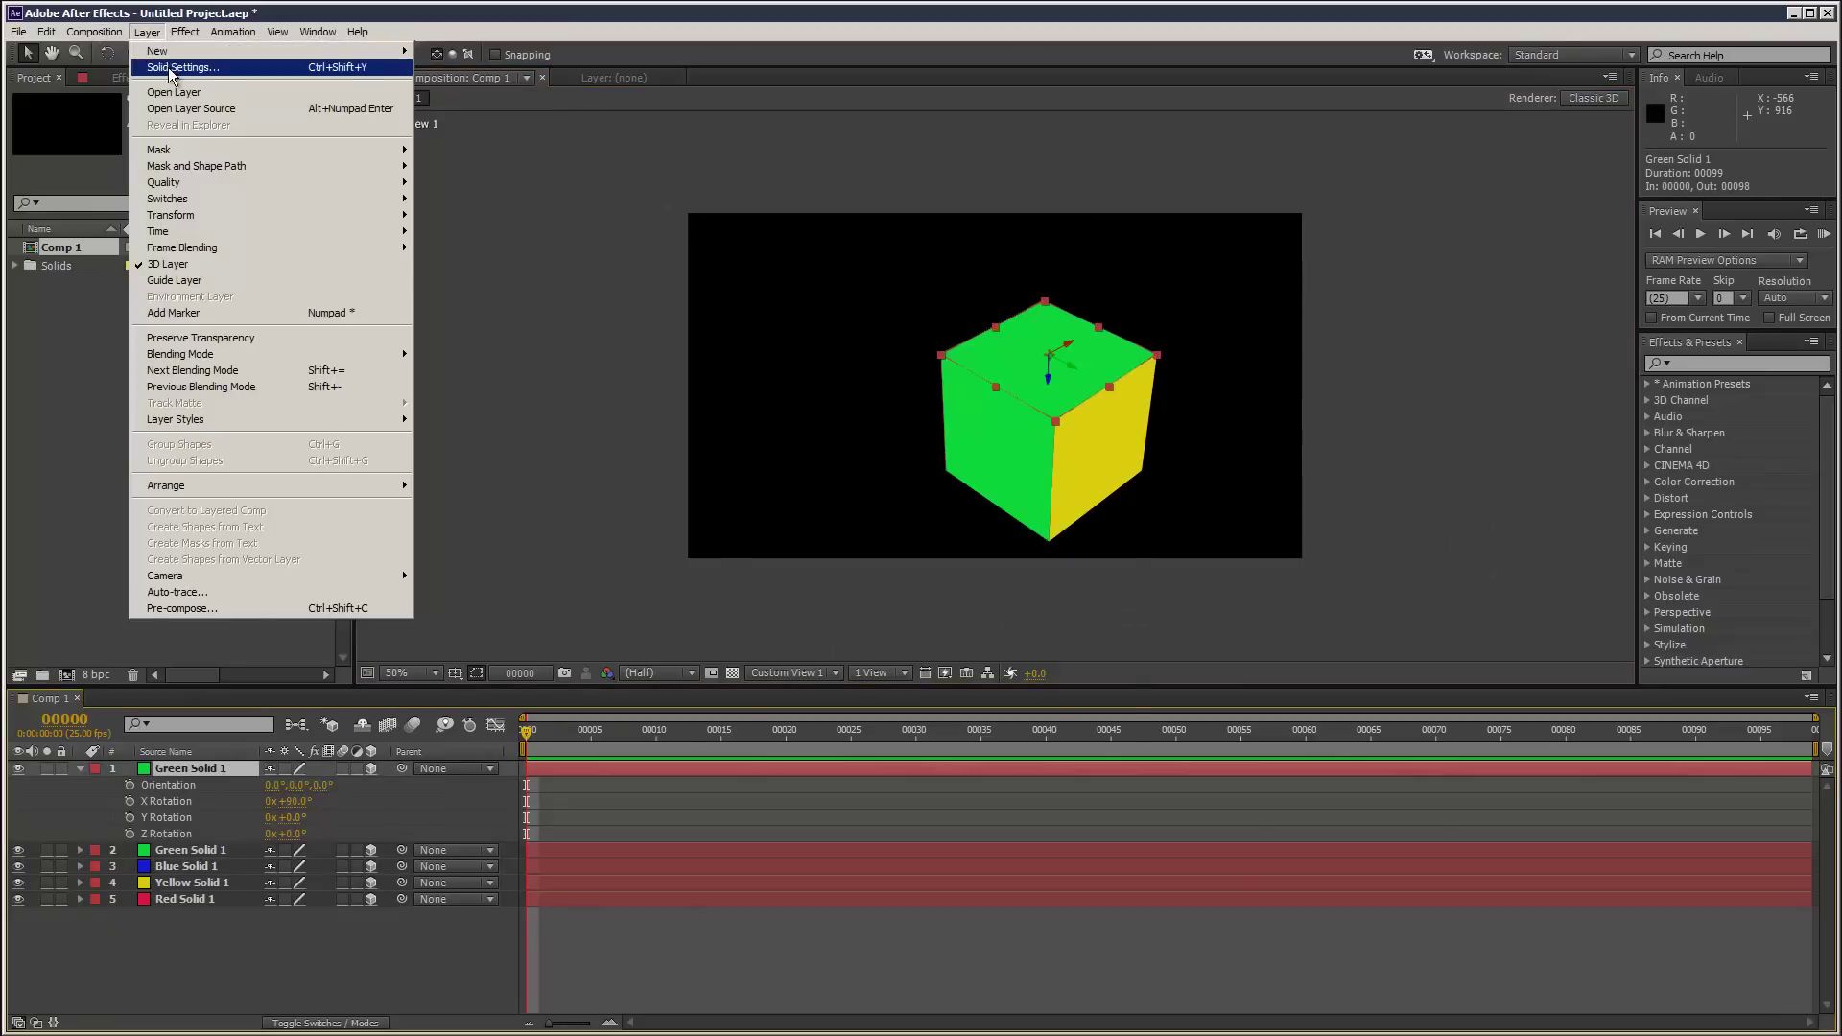
click(177, 67)
click(908, 617)
drag(963, 588, 967, 520)
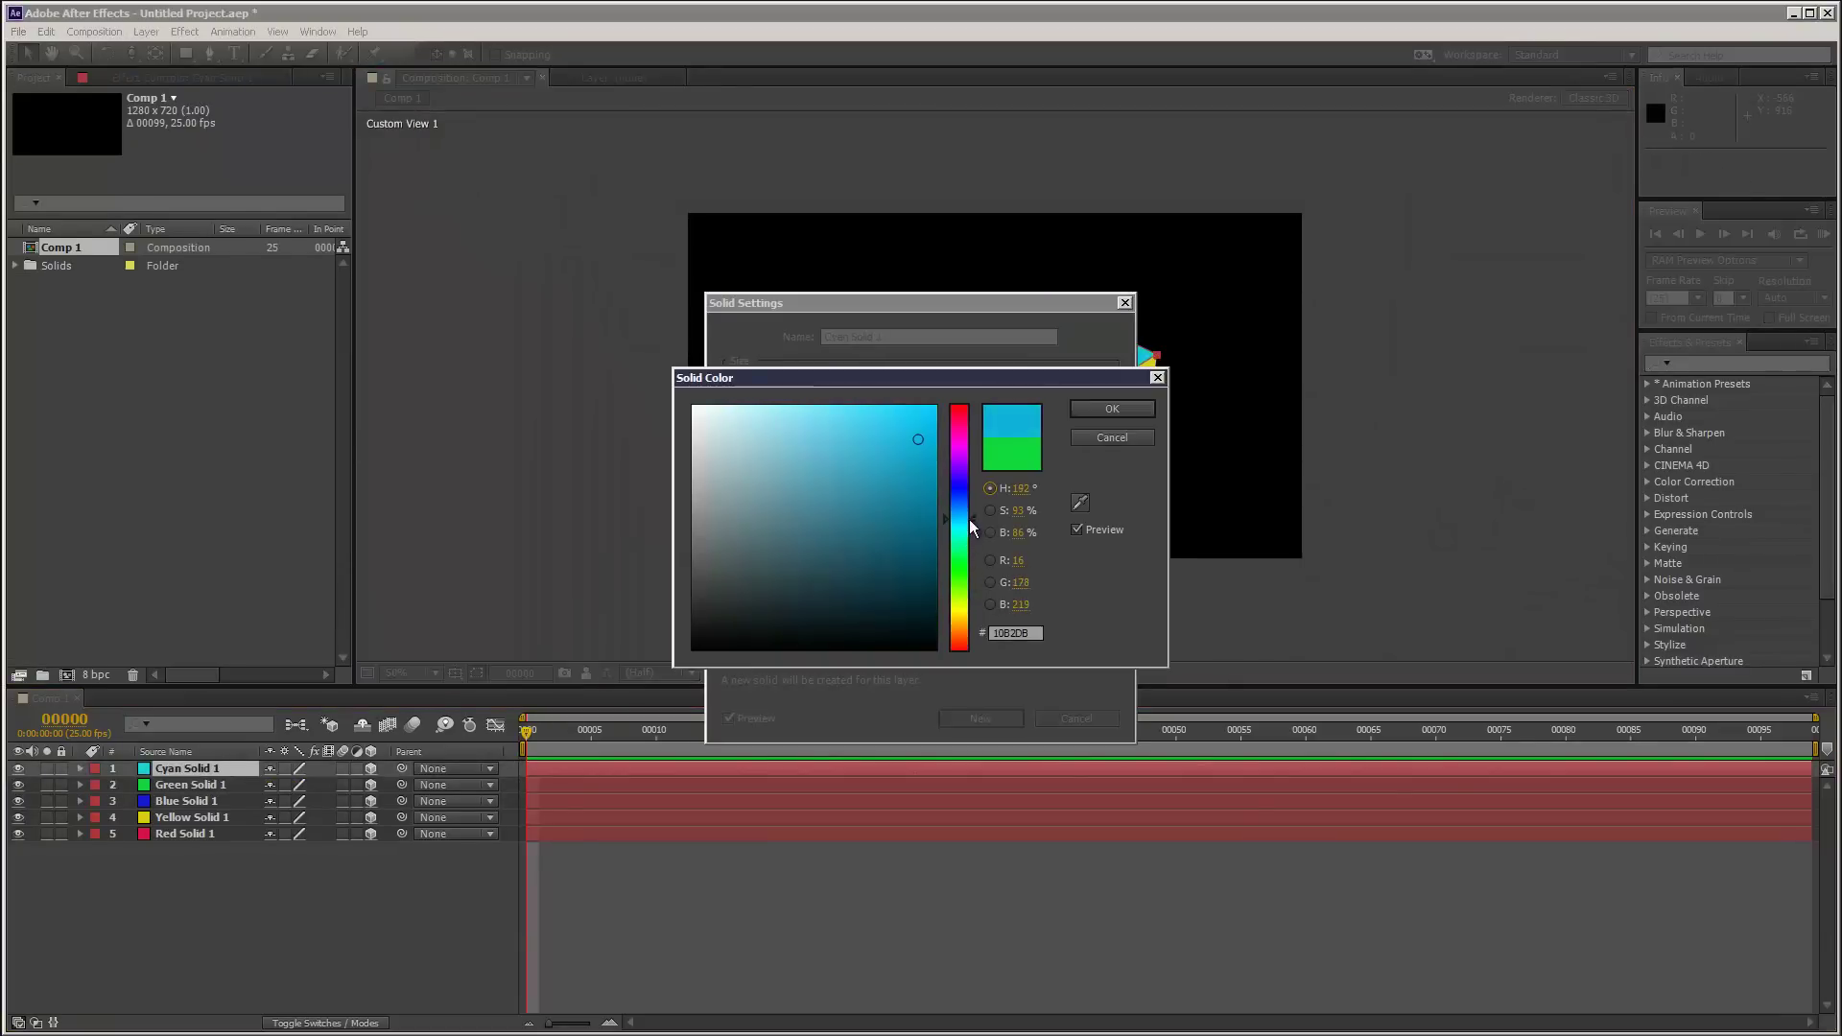
click(1109, 409)
click(996, 710)
click(1451, 421)
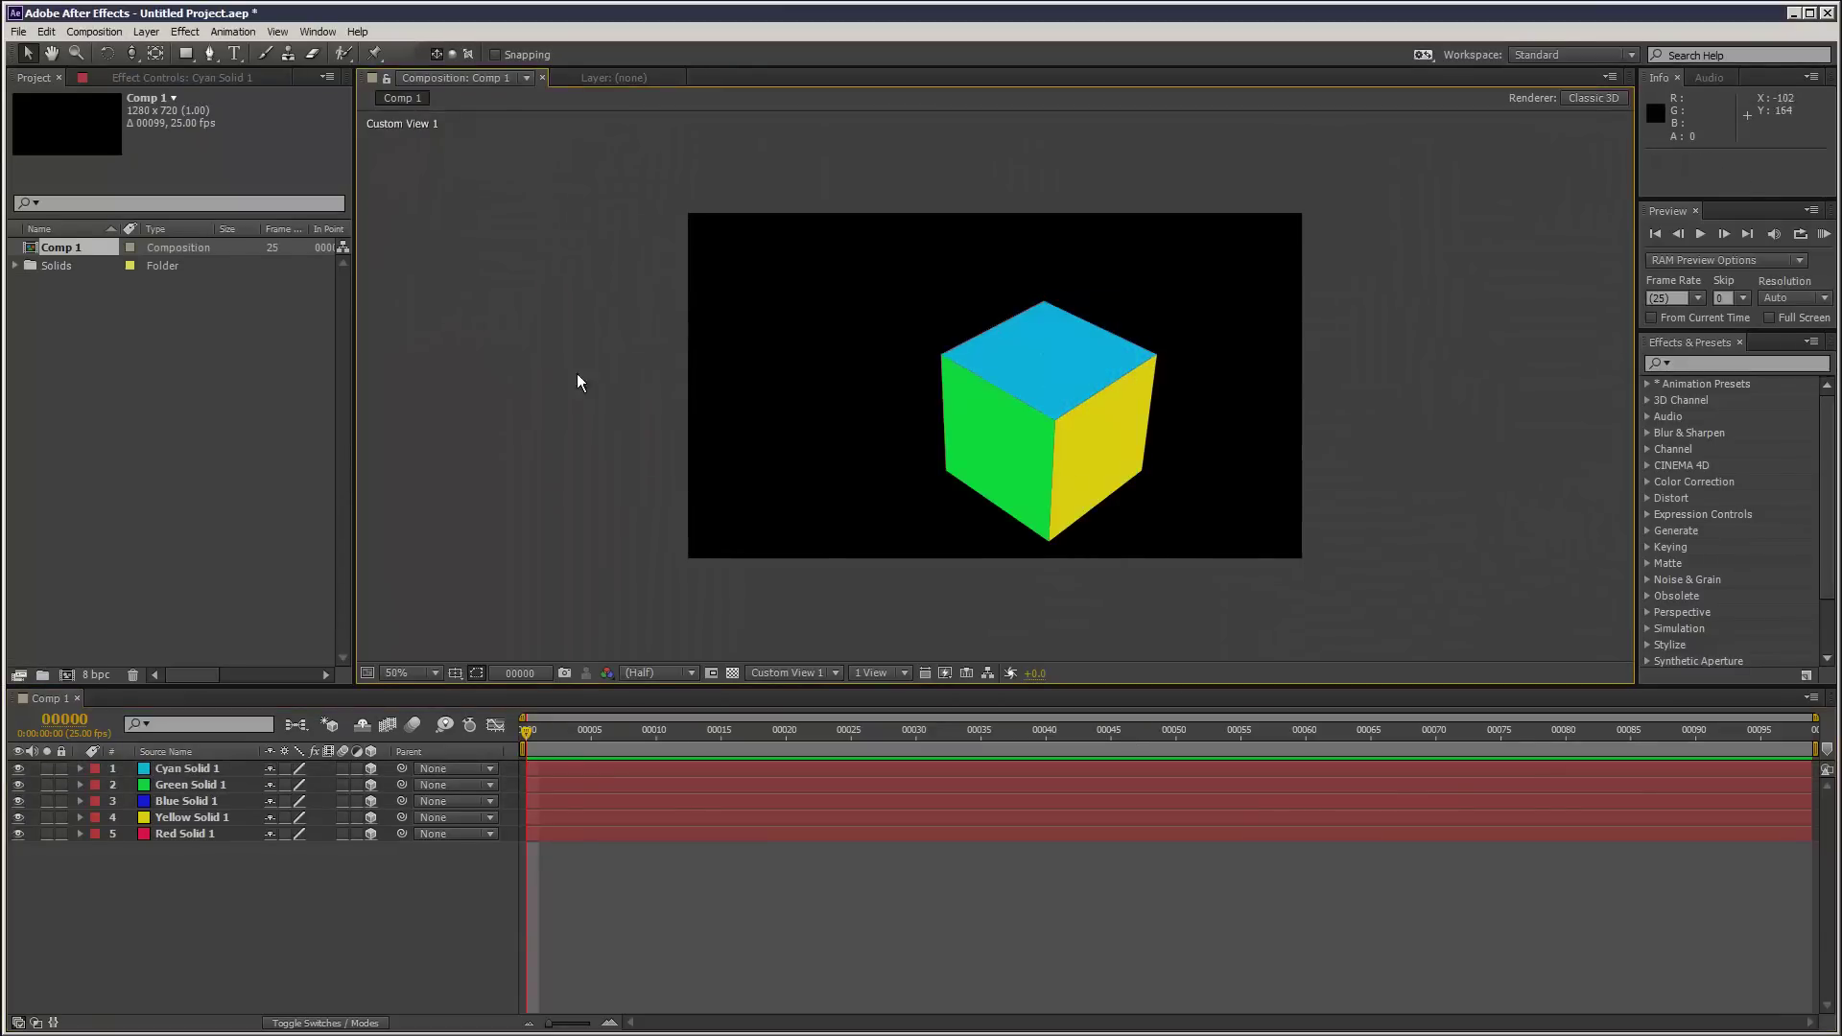
Step: Add Camera 1 and Null 1, and parent the camera to Null 1
click(146, 32)
mouse_move(159, 53)
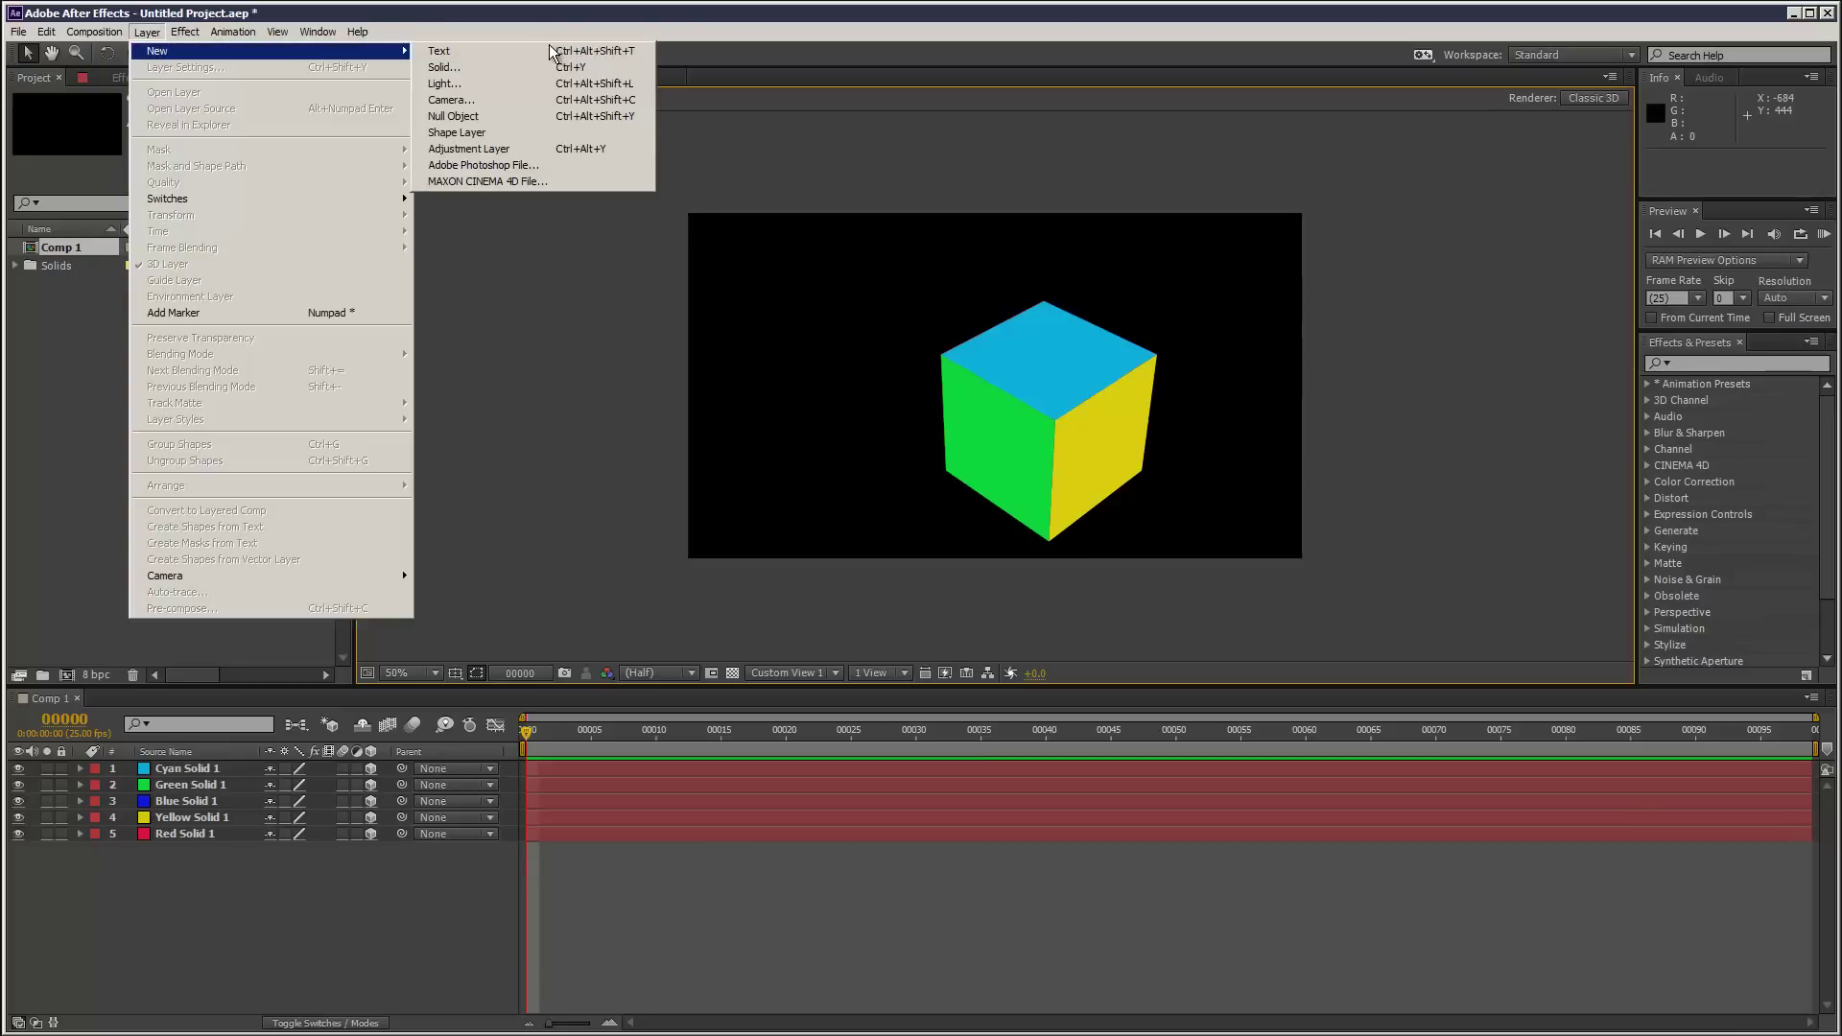
click(526, 113)
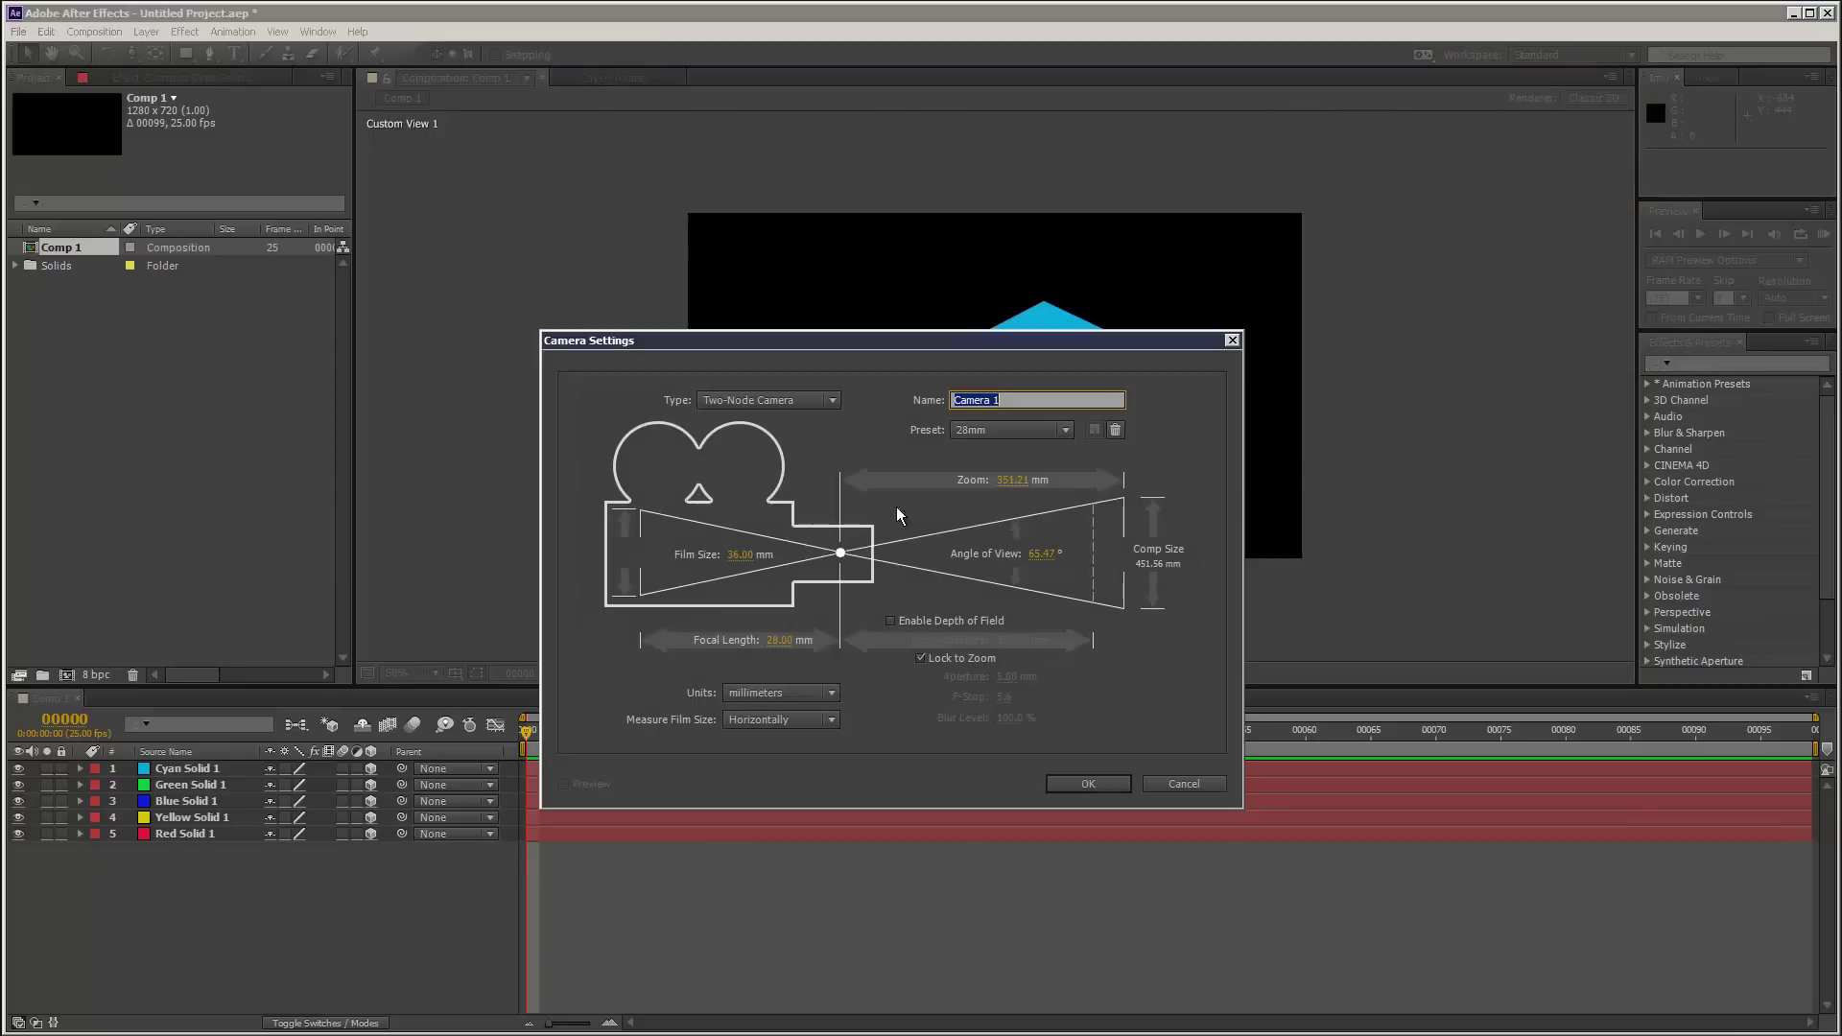
click(1107, 785)
click(146, 32)
mouse_move(158, 51)
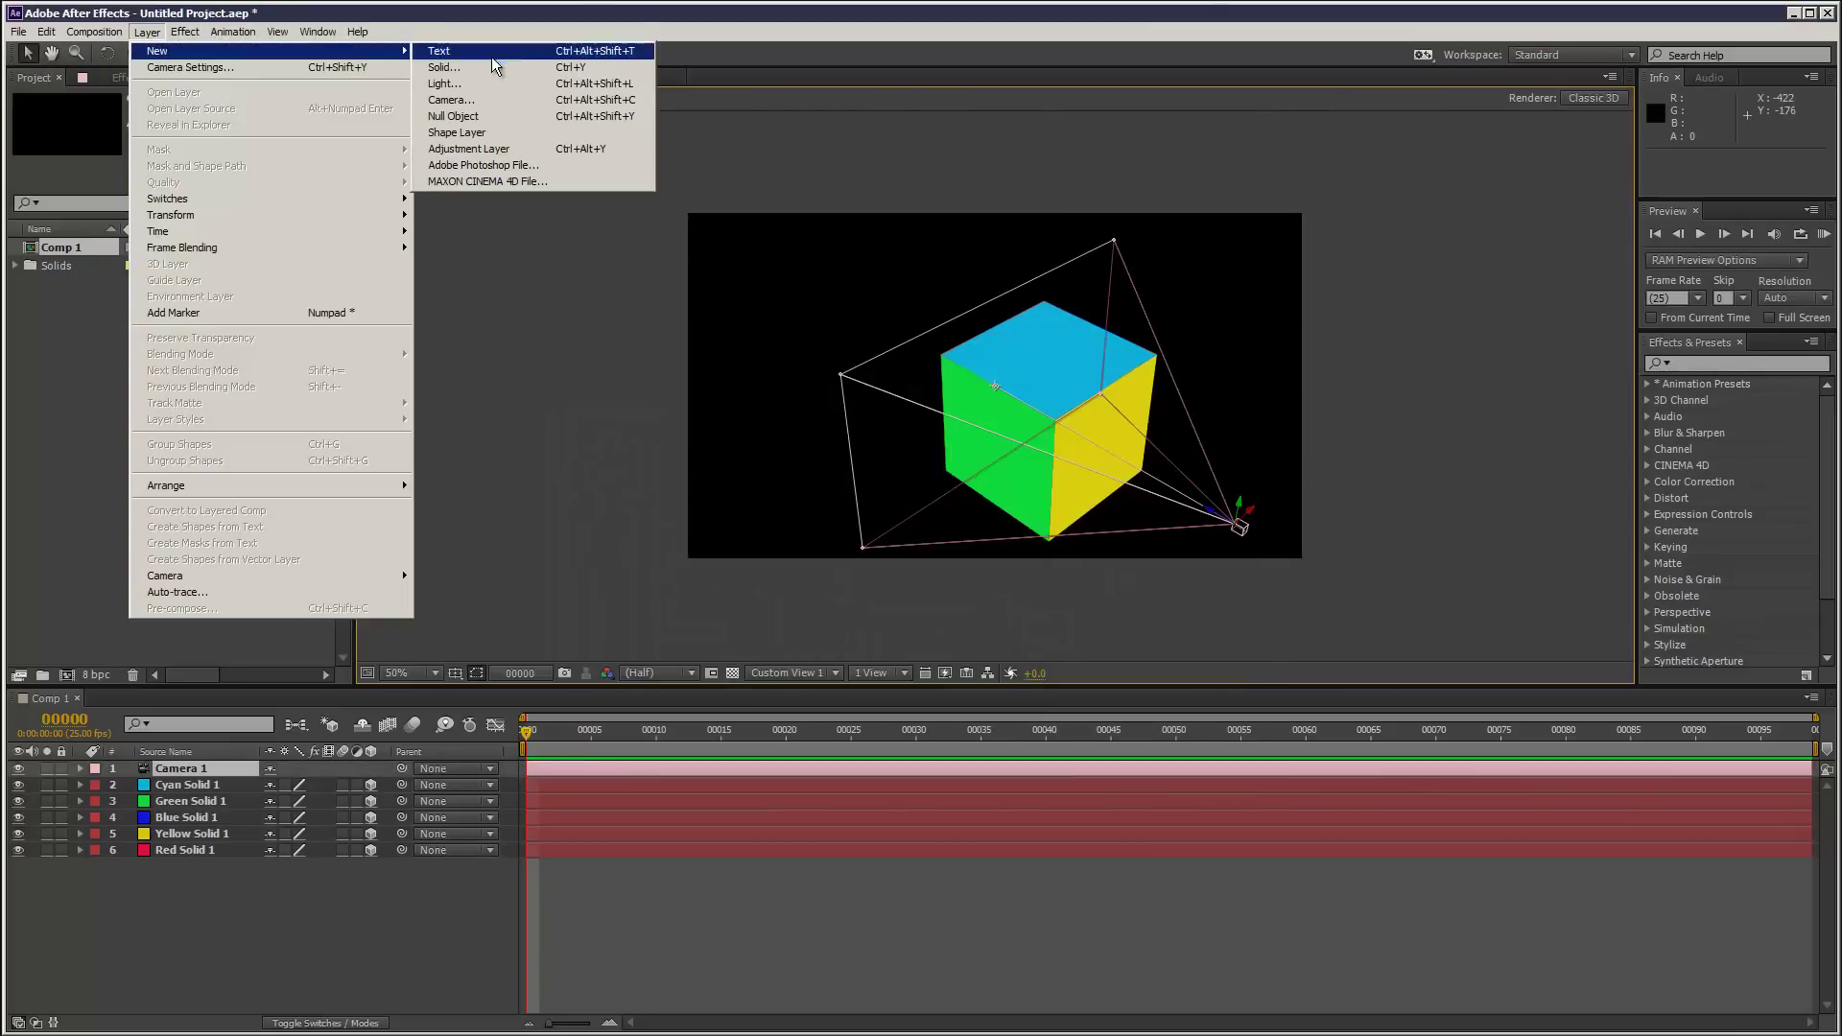
click(470, 116)
click(427, 783)
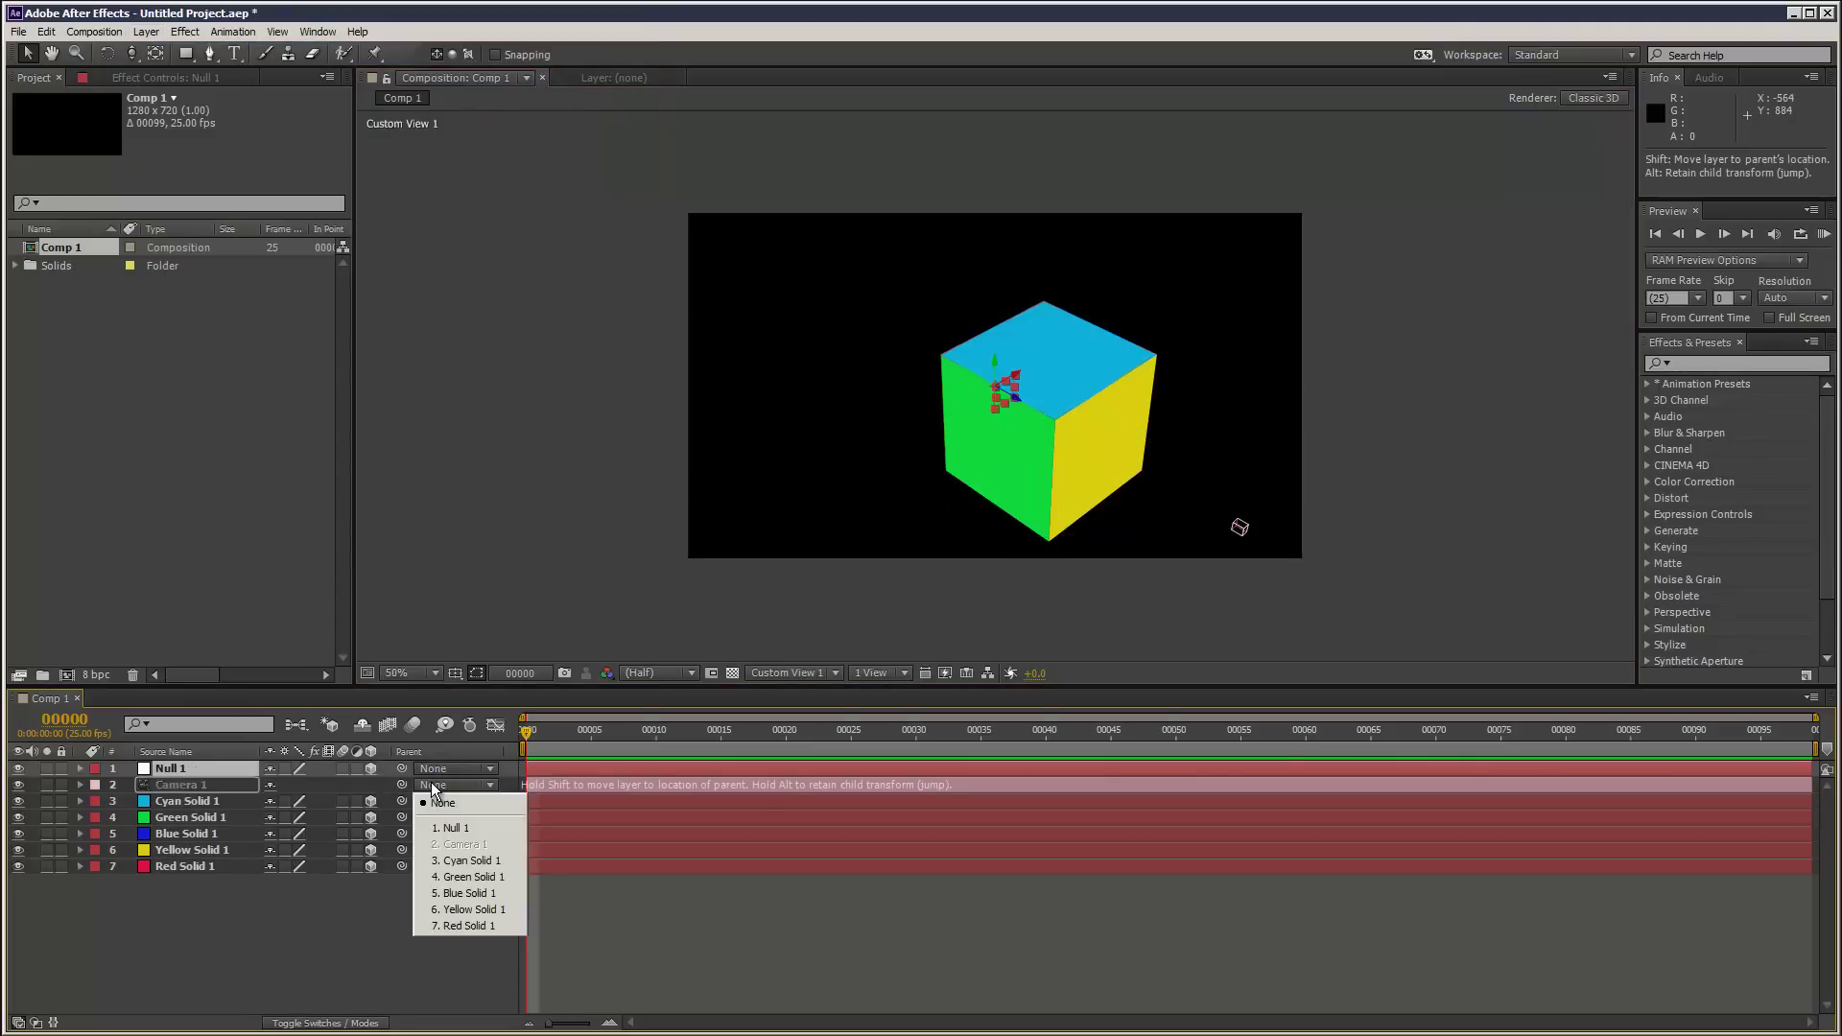
click(457, 824)
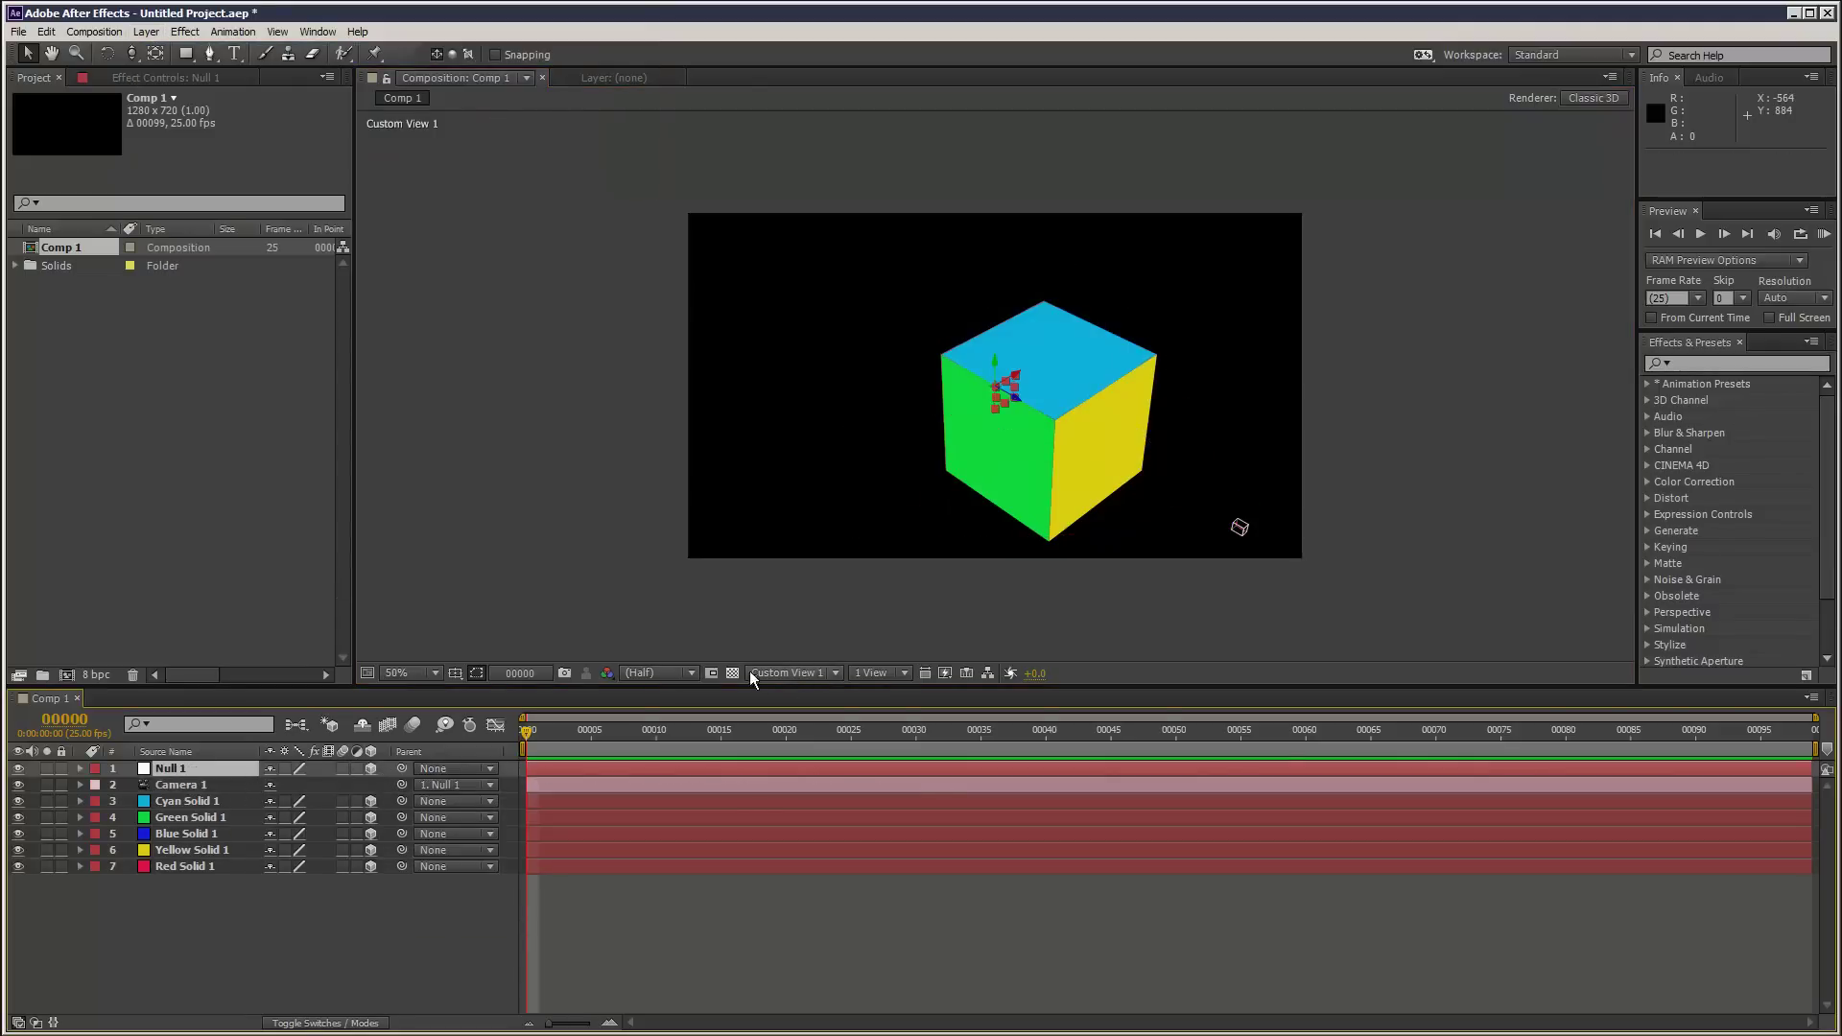
Step: In Top view, move Null 1 into the cube's middle, undoing an accidental Cyan Solid 1 move
click(788, 671)
click(823, 777)
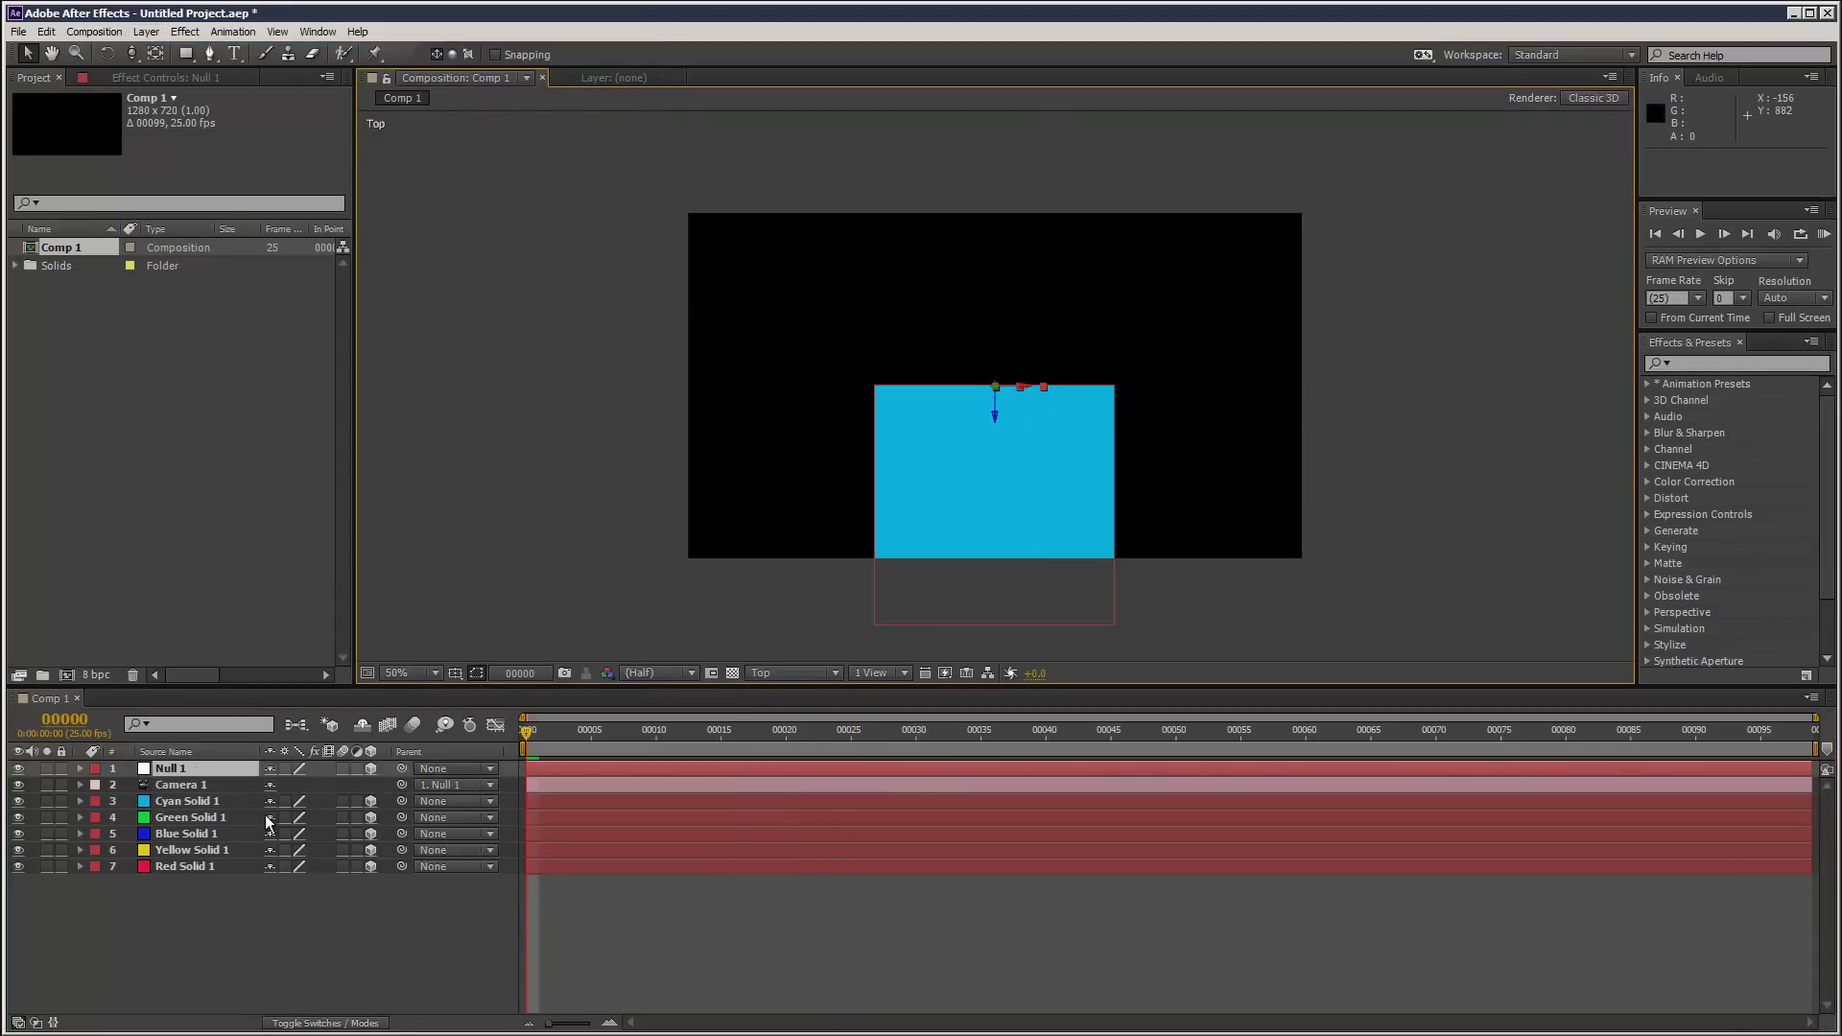
click(191, 765)
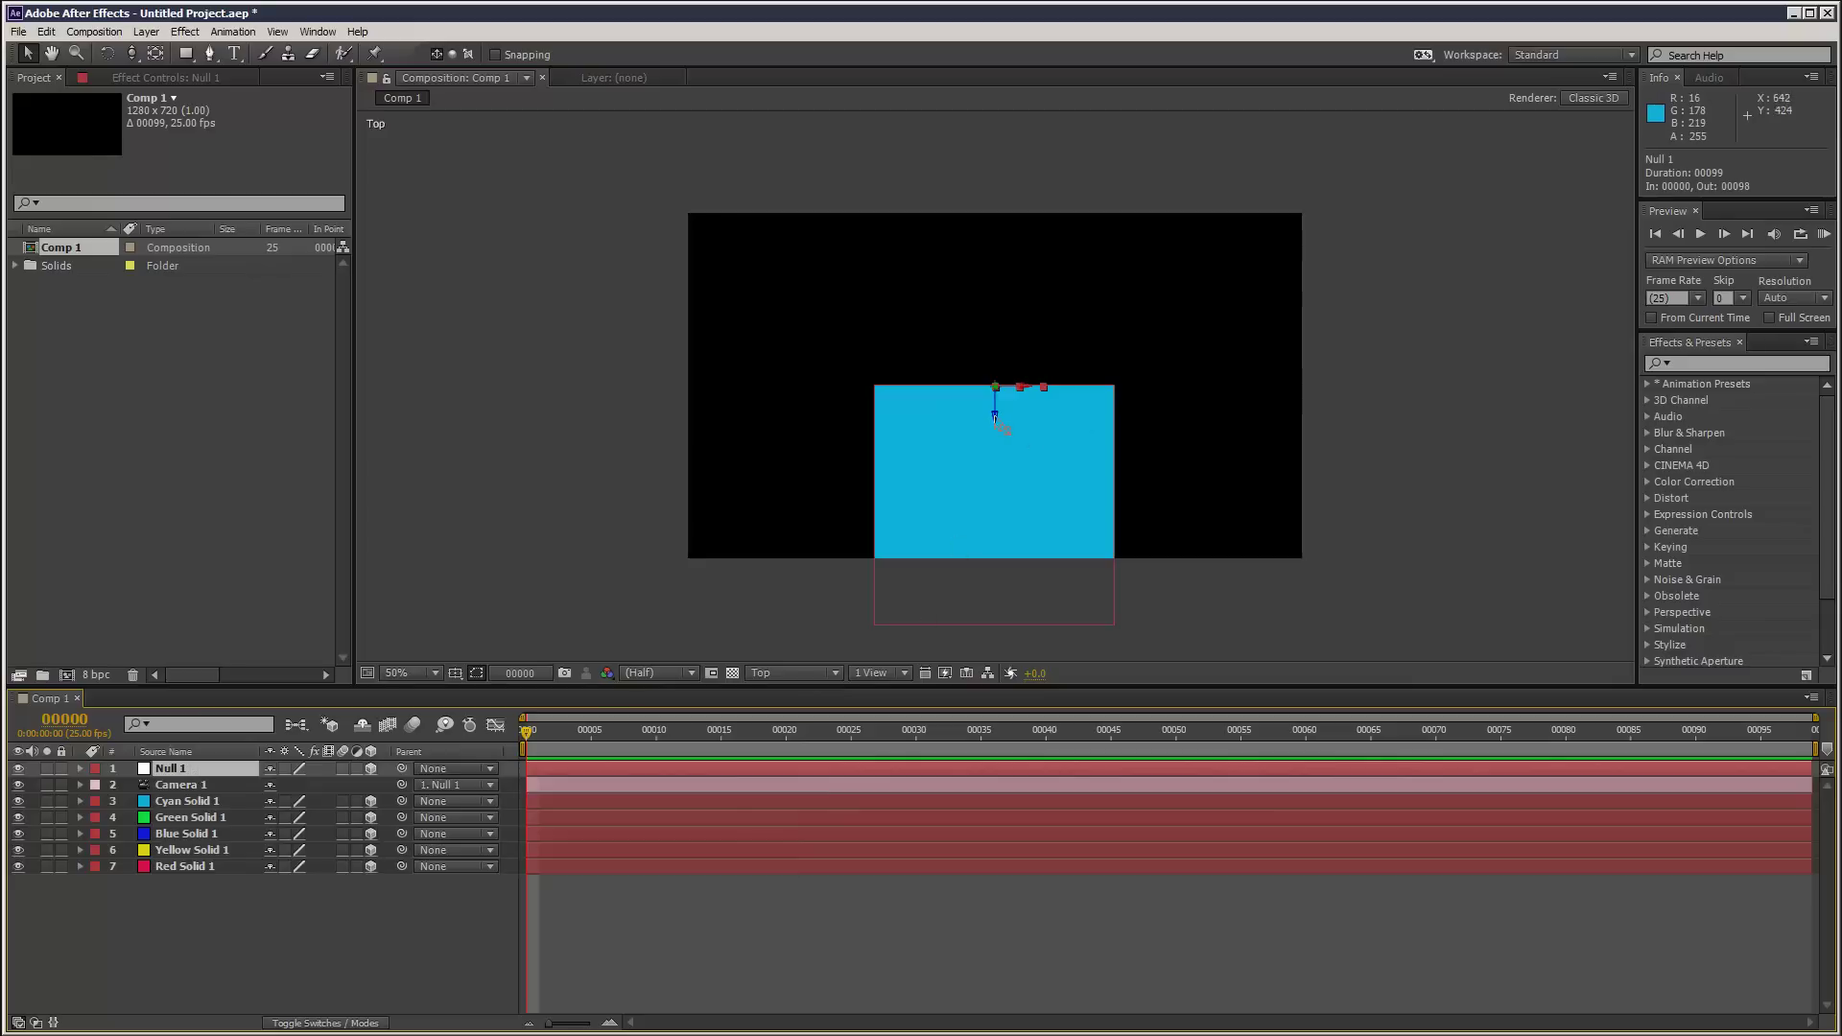
drag(999, 426, 1012, 526)
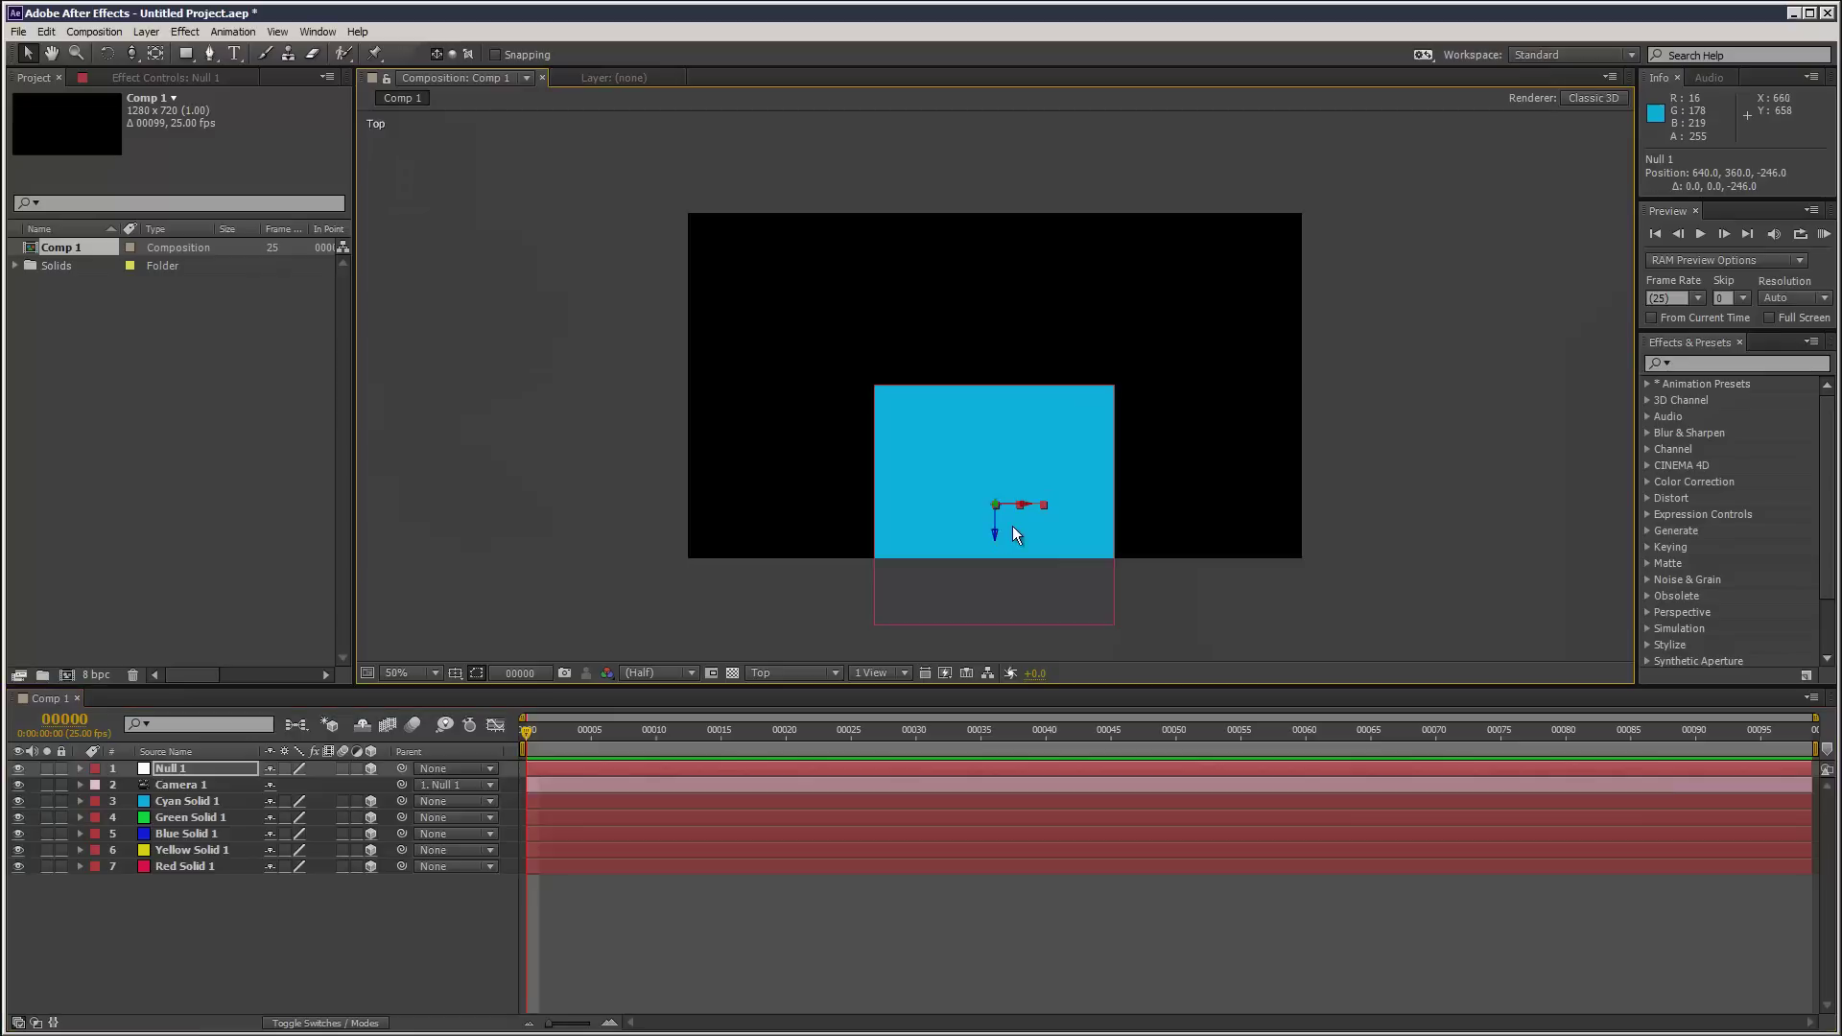
click(1011, 514)
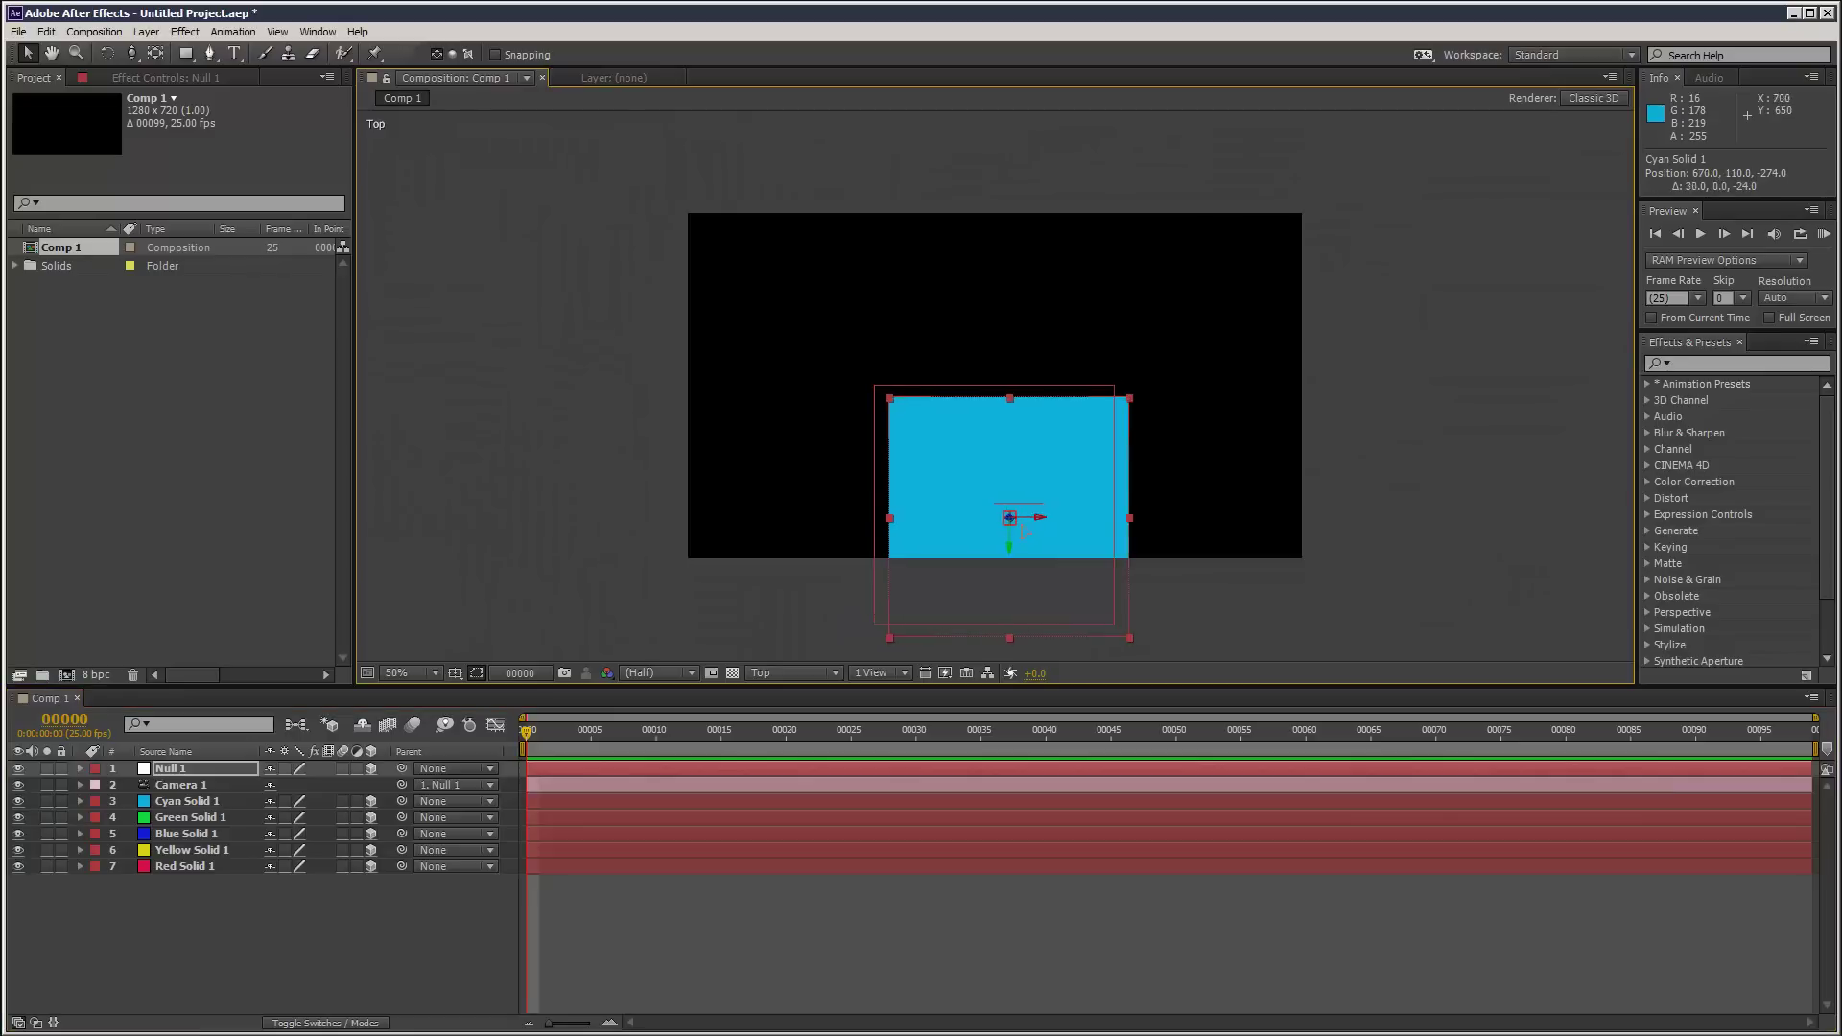
key(ctrl+z)
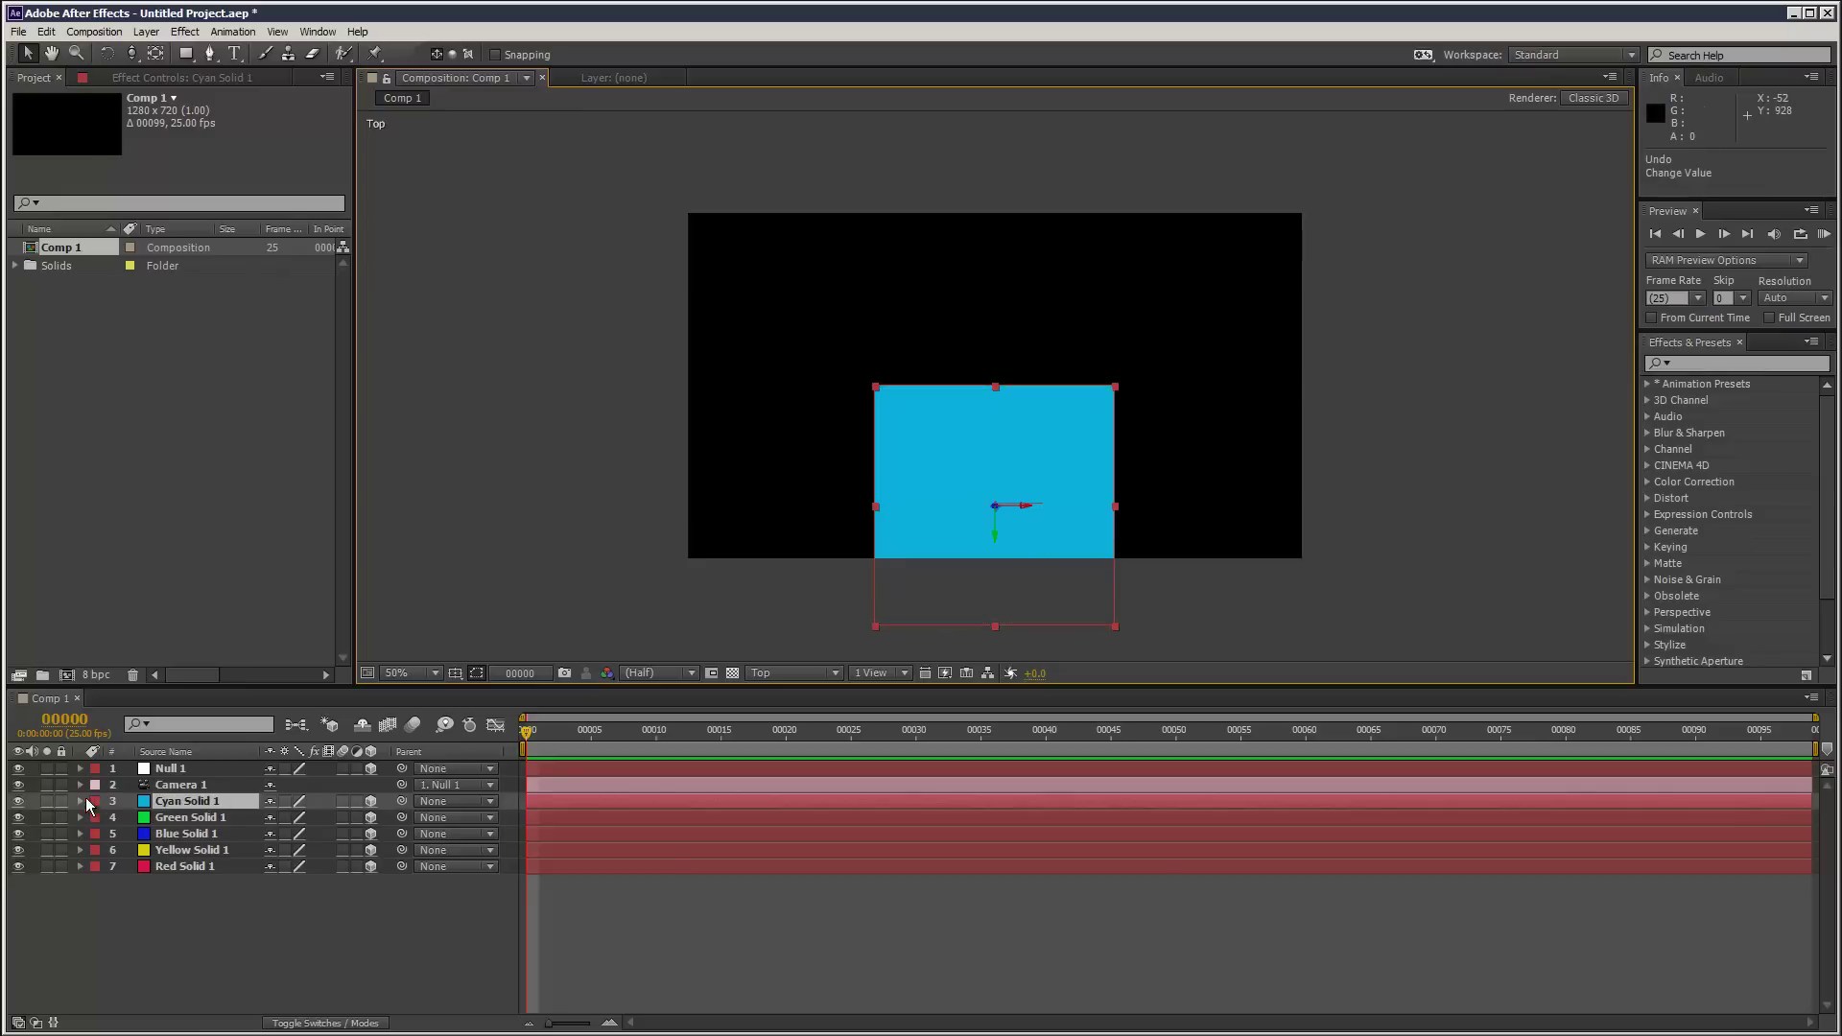
Step: Lock the camera and solids, centre Null 1 at 640, 360, -260, and view through Active Camera
drag(62, 785, 62, 866)
click(169, 767)
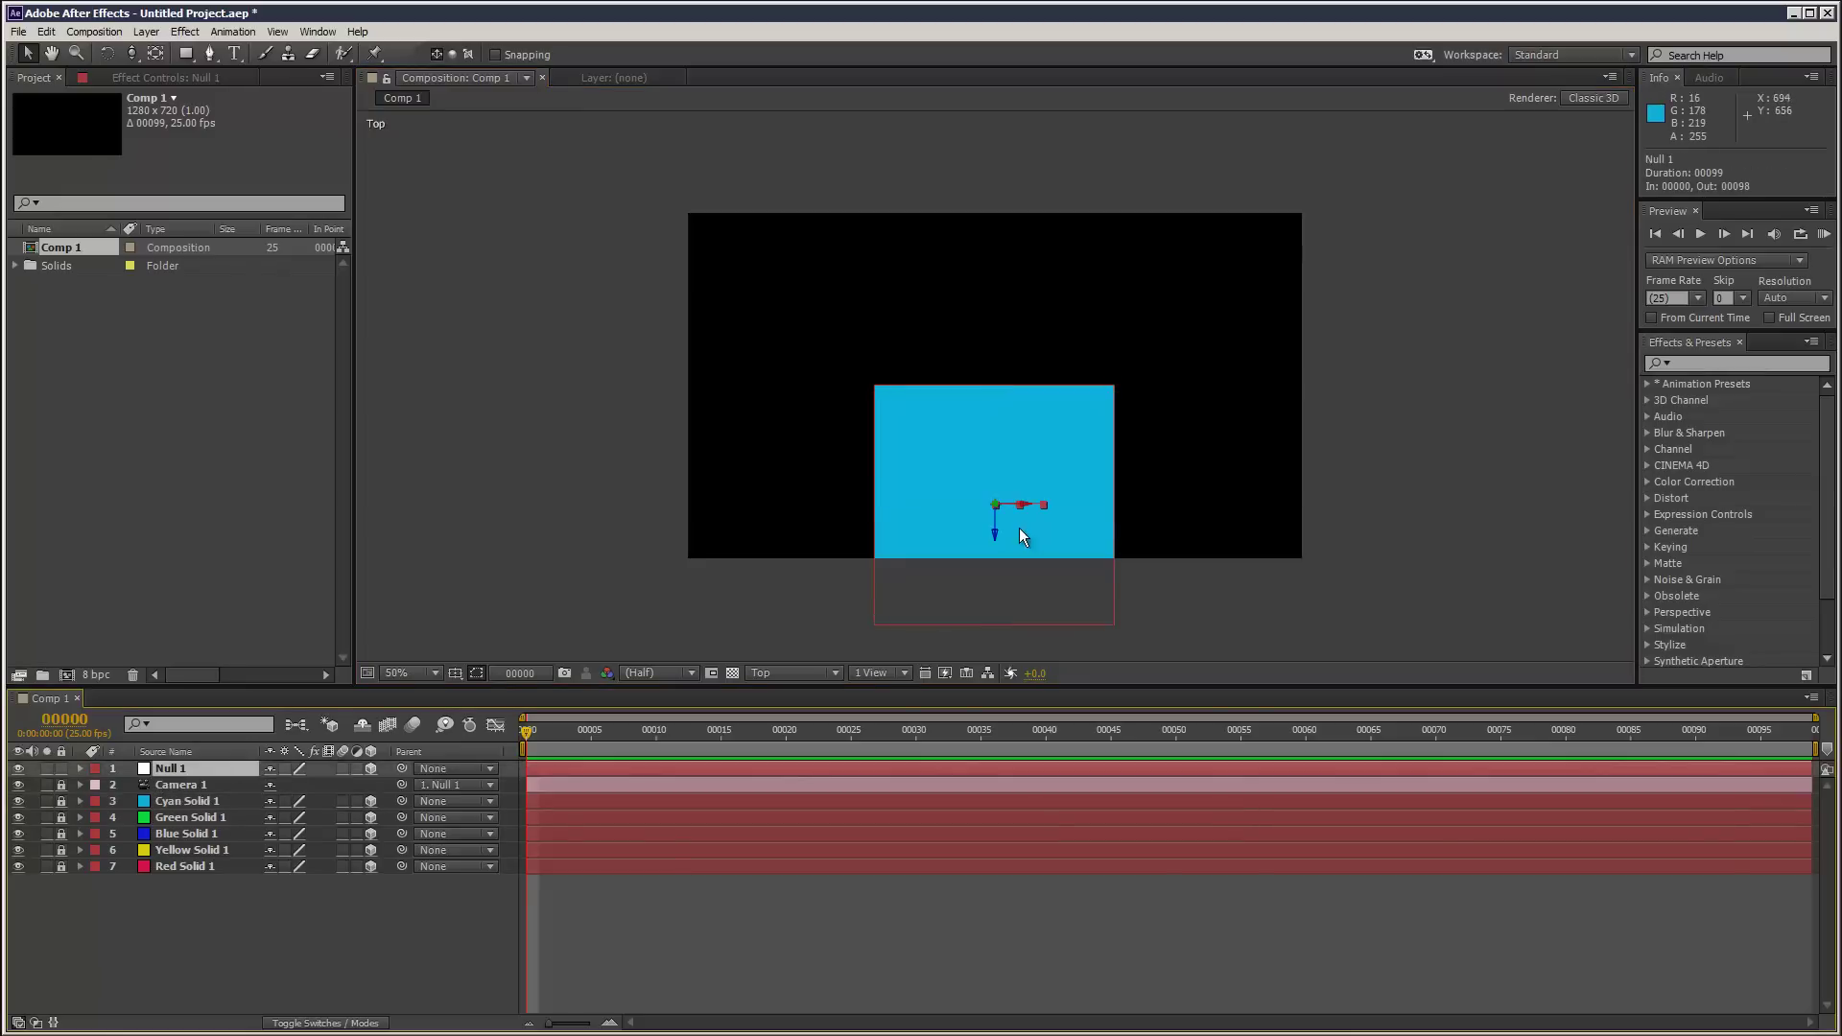
drag(1022, 502, 975, 563)
click(974, 563)
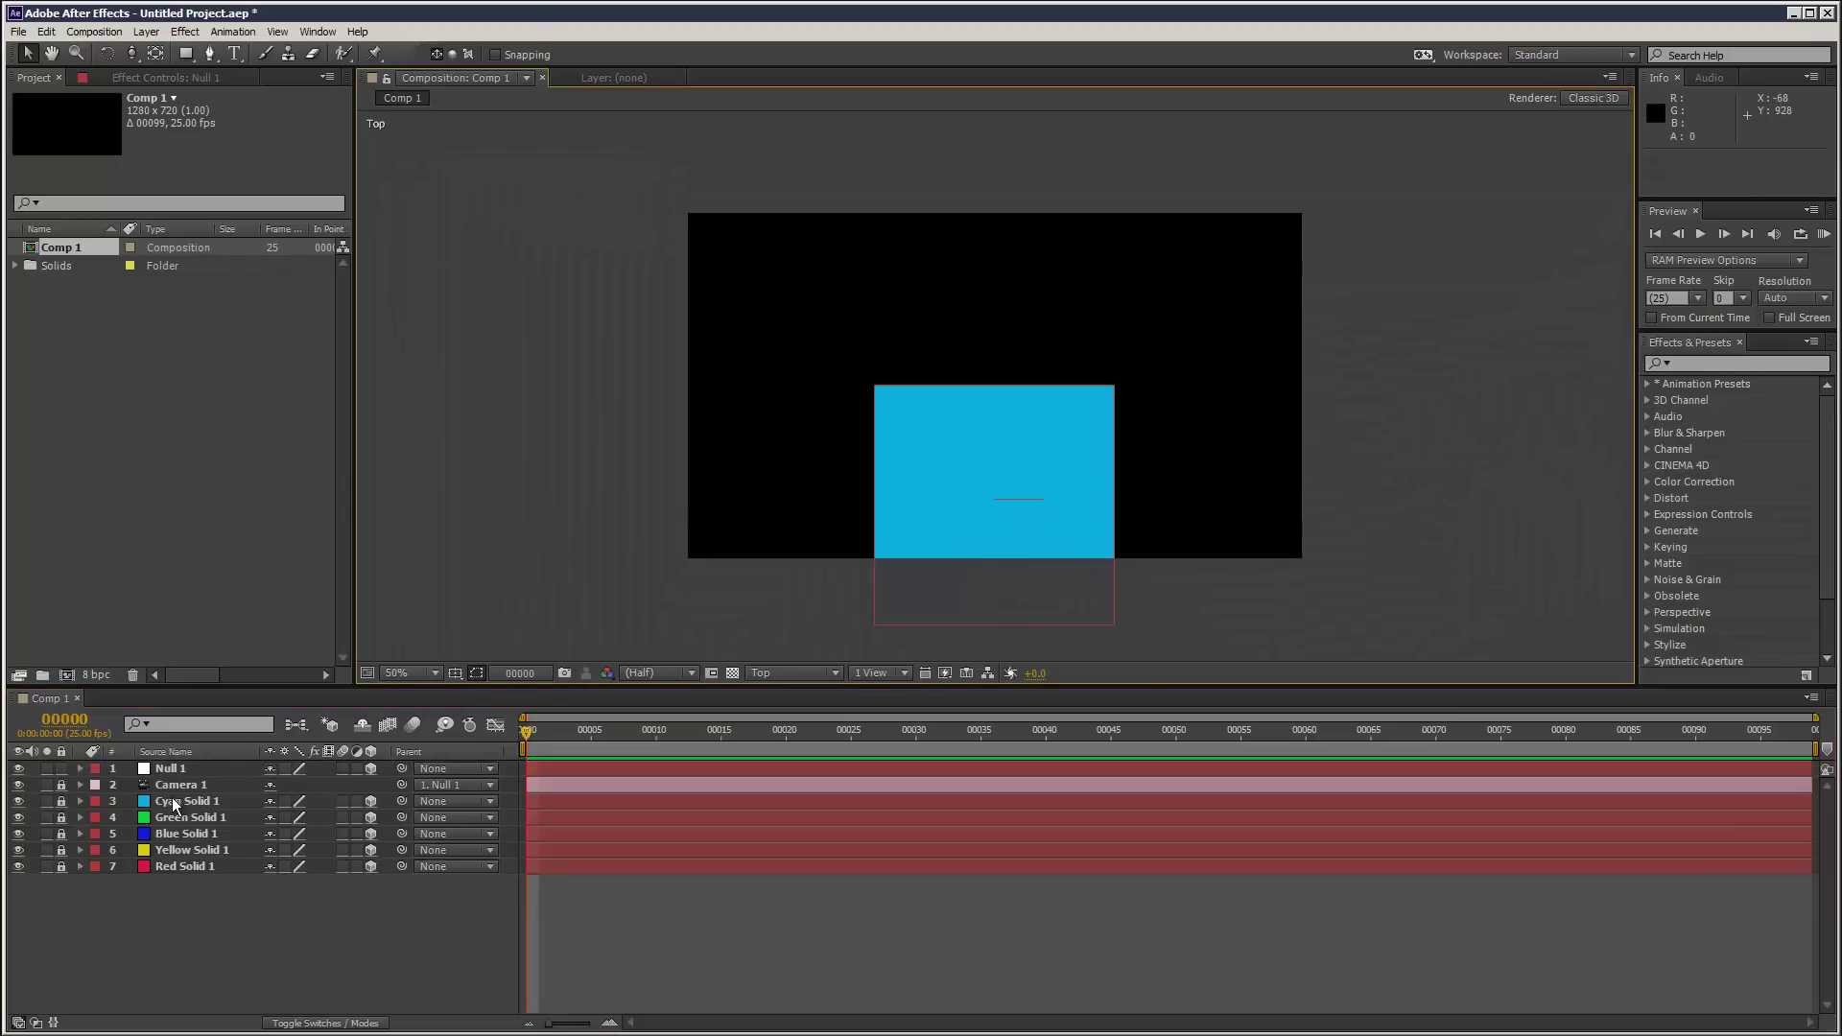
click(171, 769)
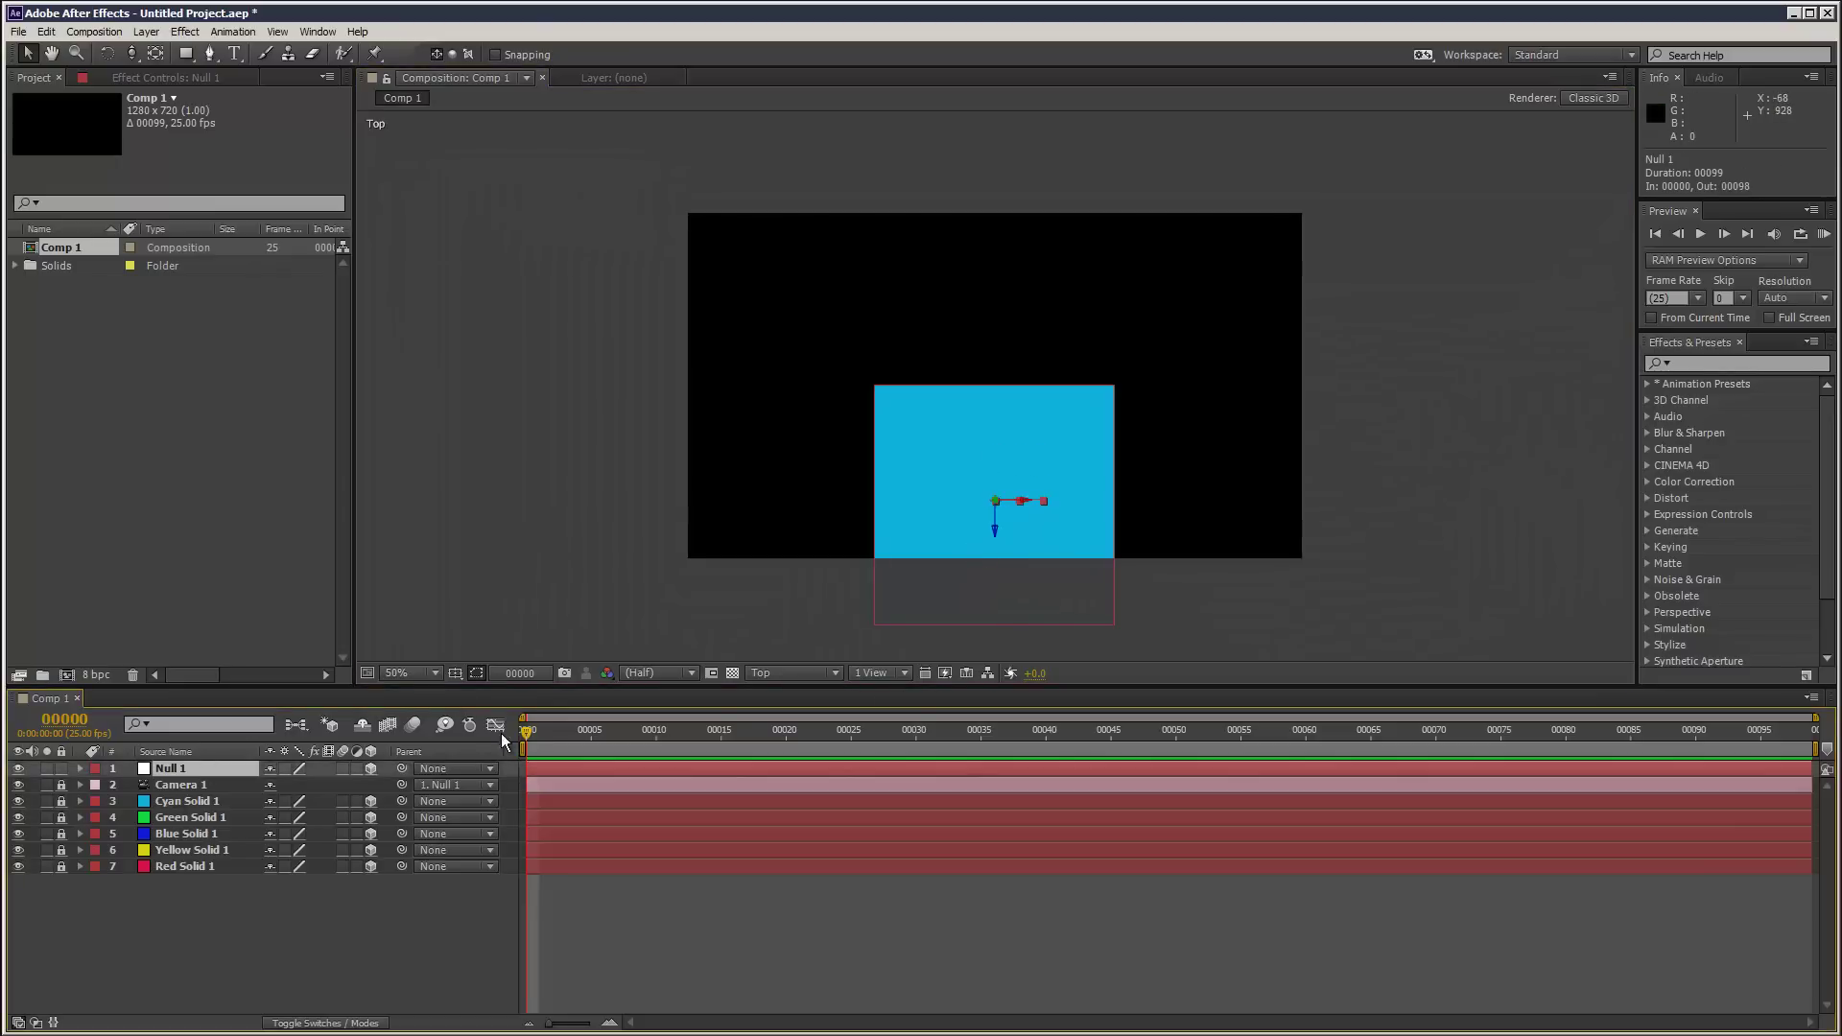
click(813, 672)
click(810, 689)
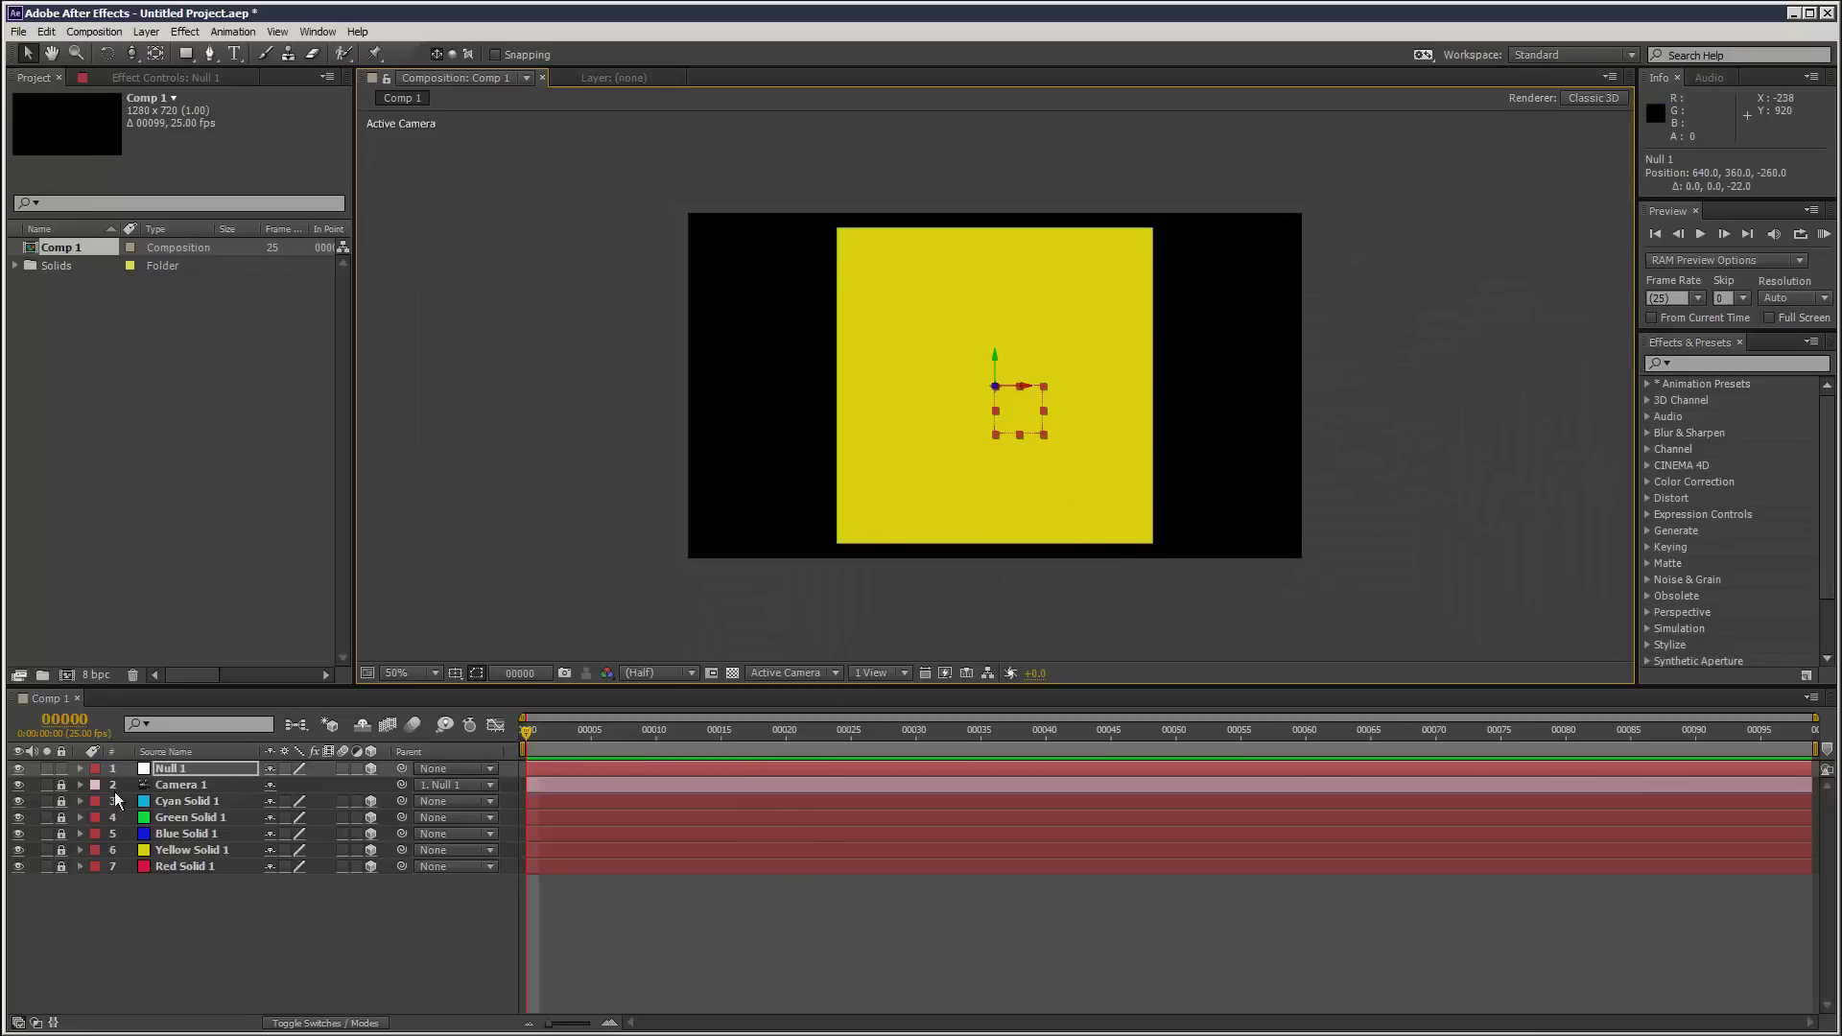
Step: Rotate Null 1 to X −77°, Y 139° so the camera reveals the cube's open side
click(177, 766)
key(r)
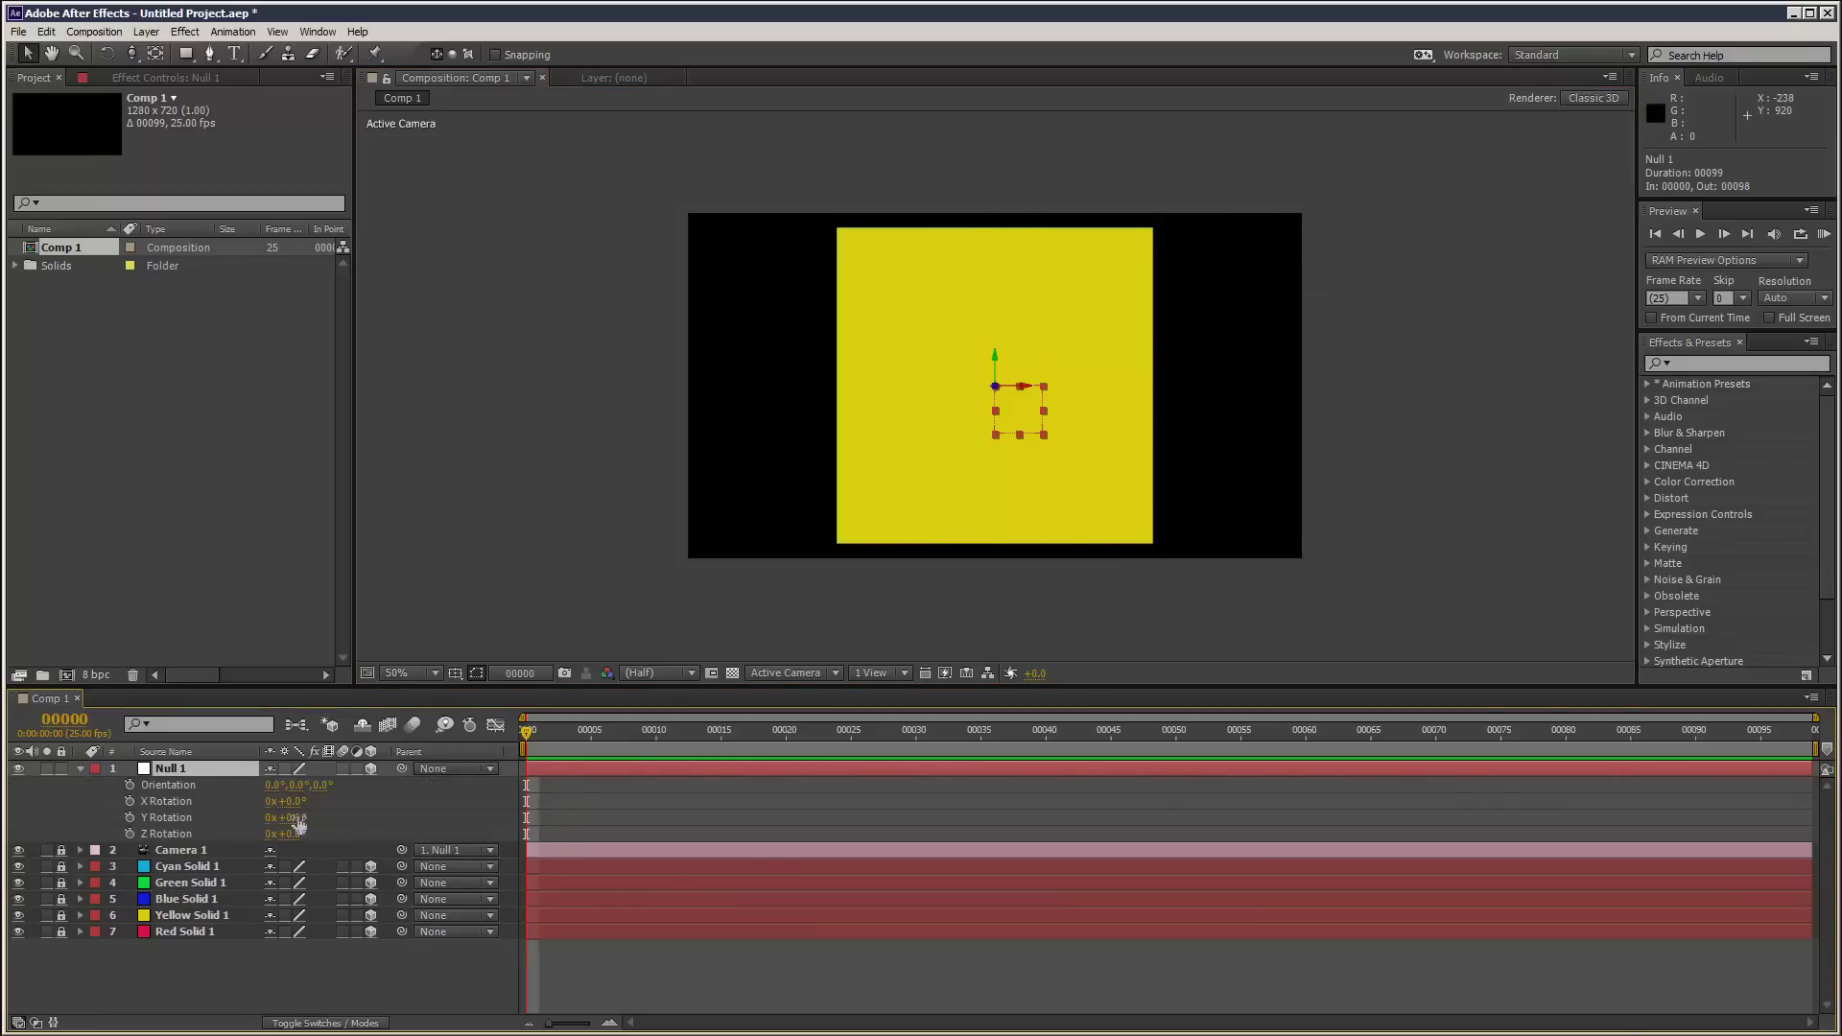
drag(298, 823, 175, 754)
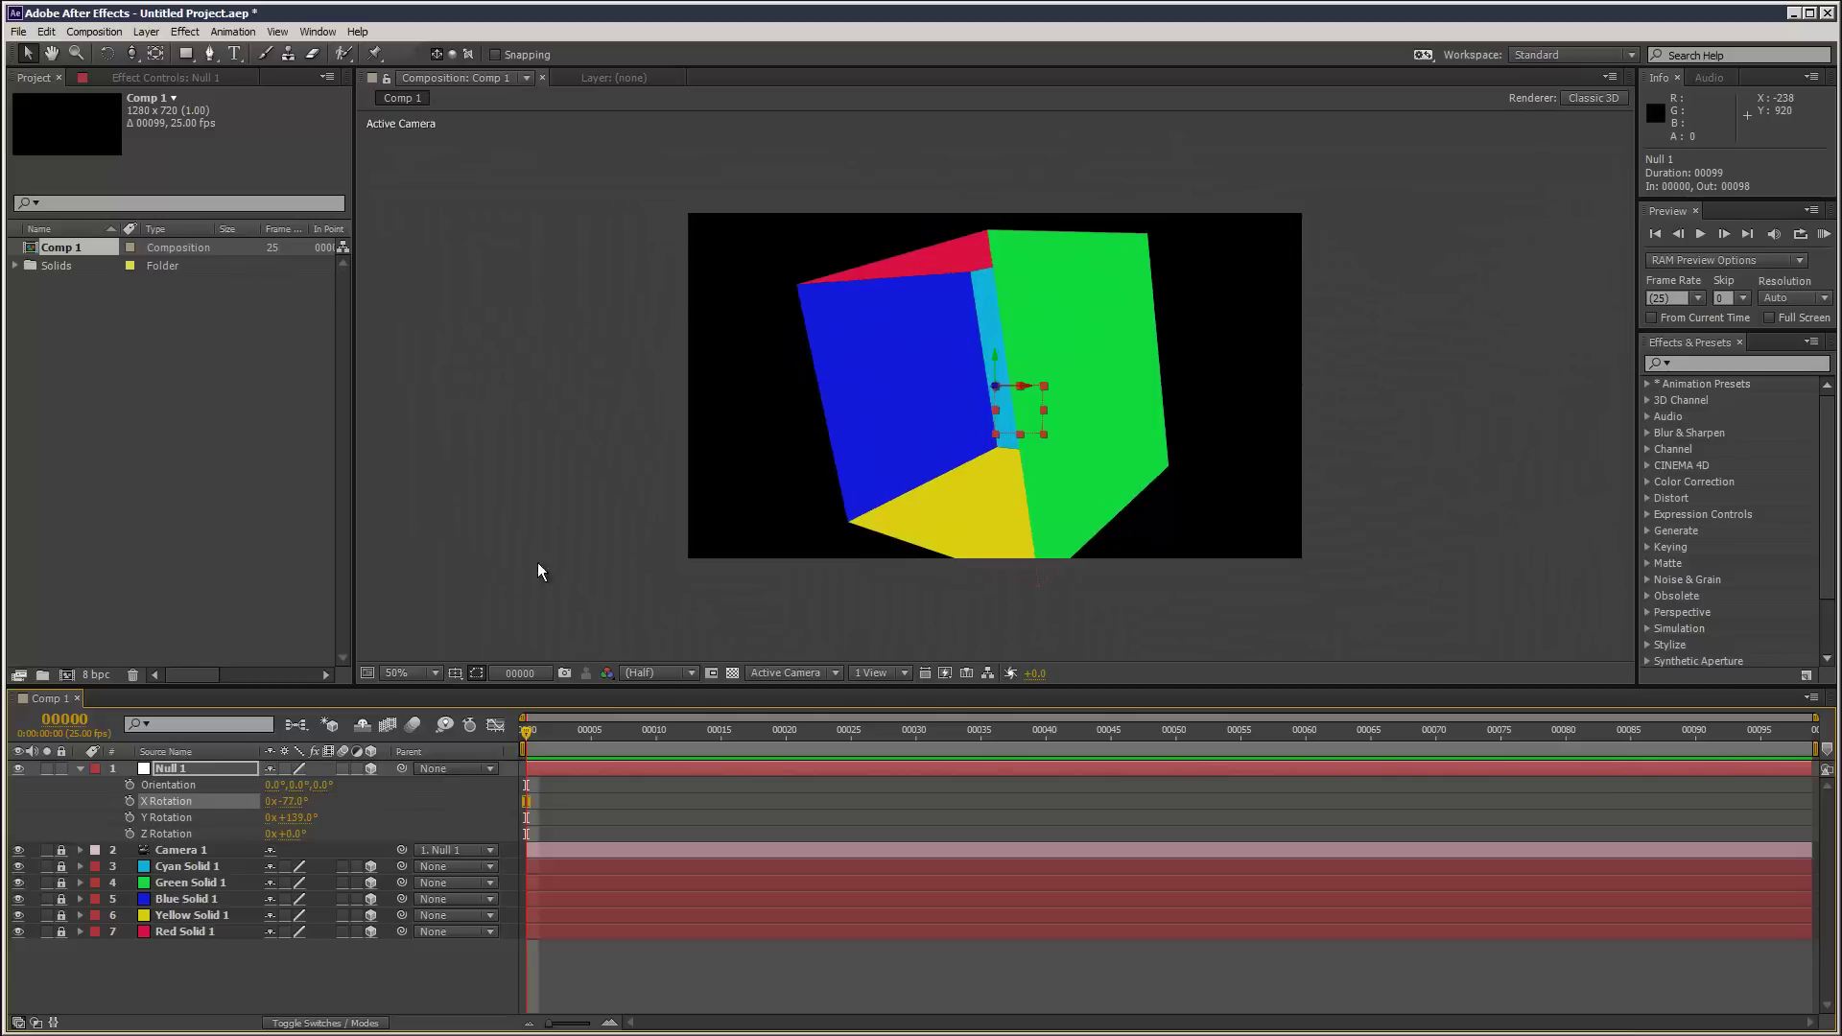
Step: Duplicate Cyan Solid 1 and move the copy down over the cube's open face
click(205, 965)
click(213, 869)
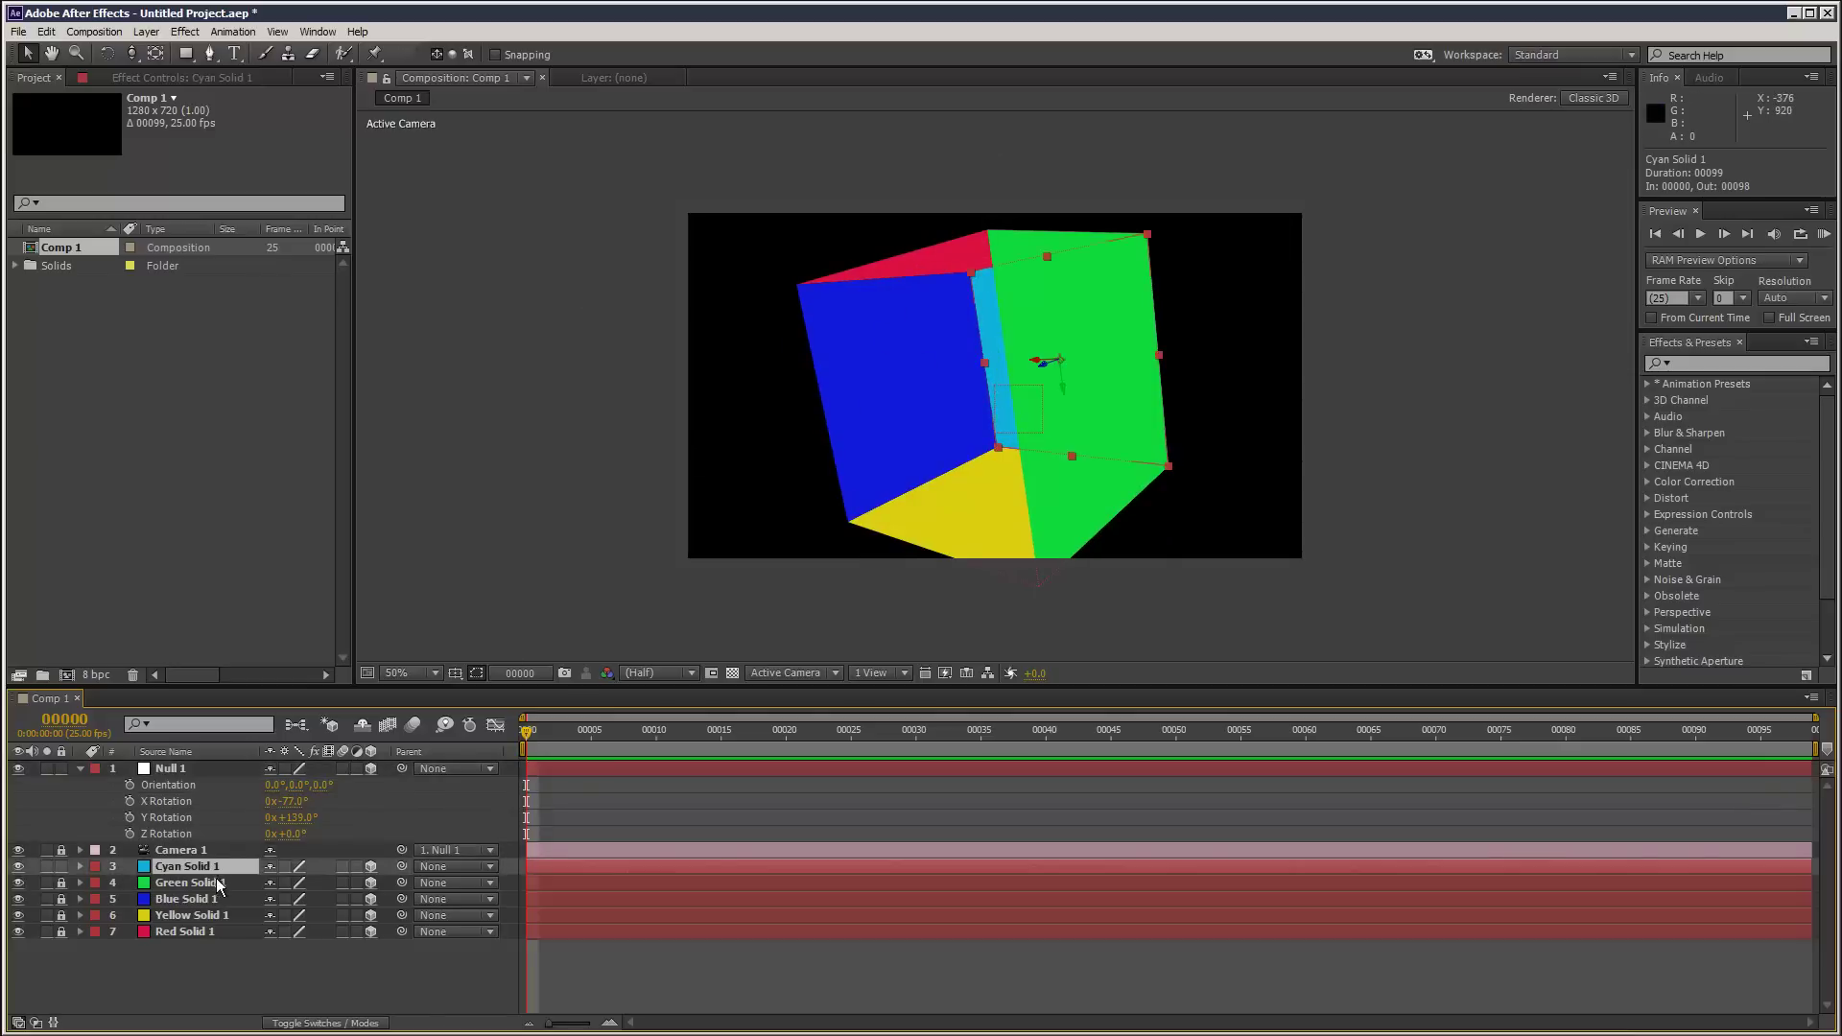
key(ctrl+d)
drag(1062, 382, 831, 336)
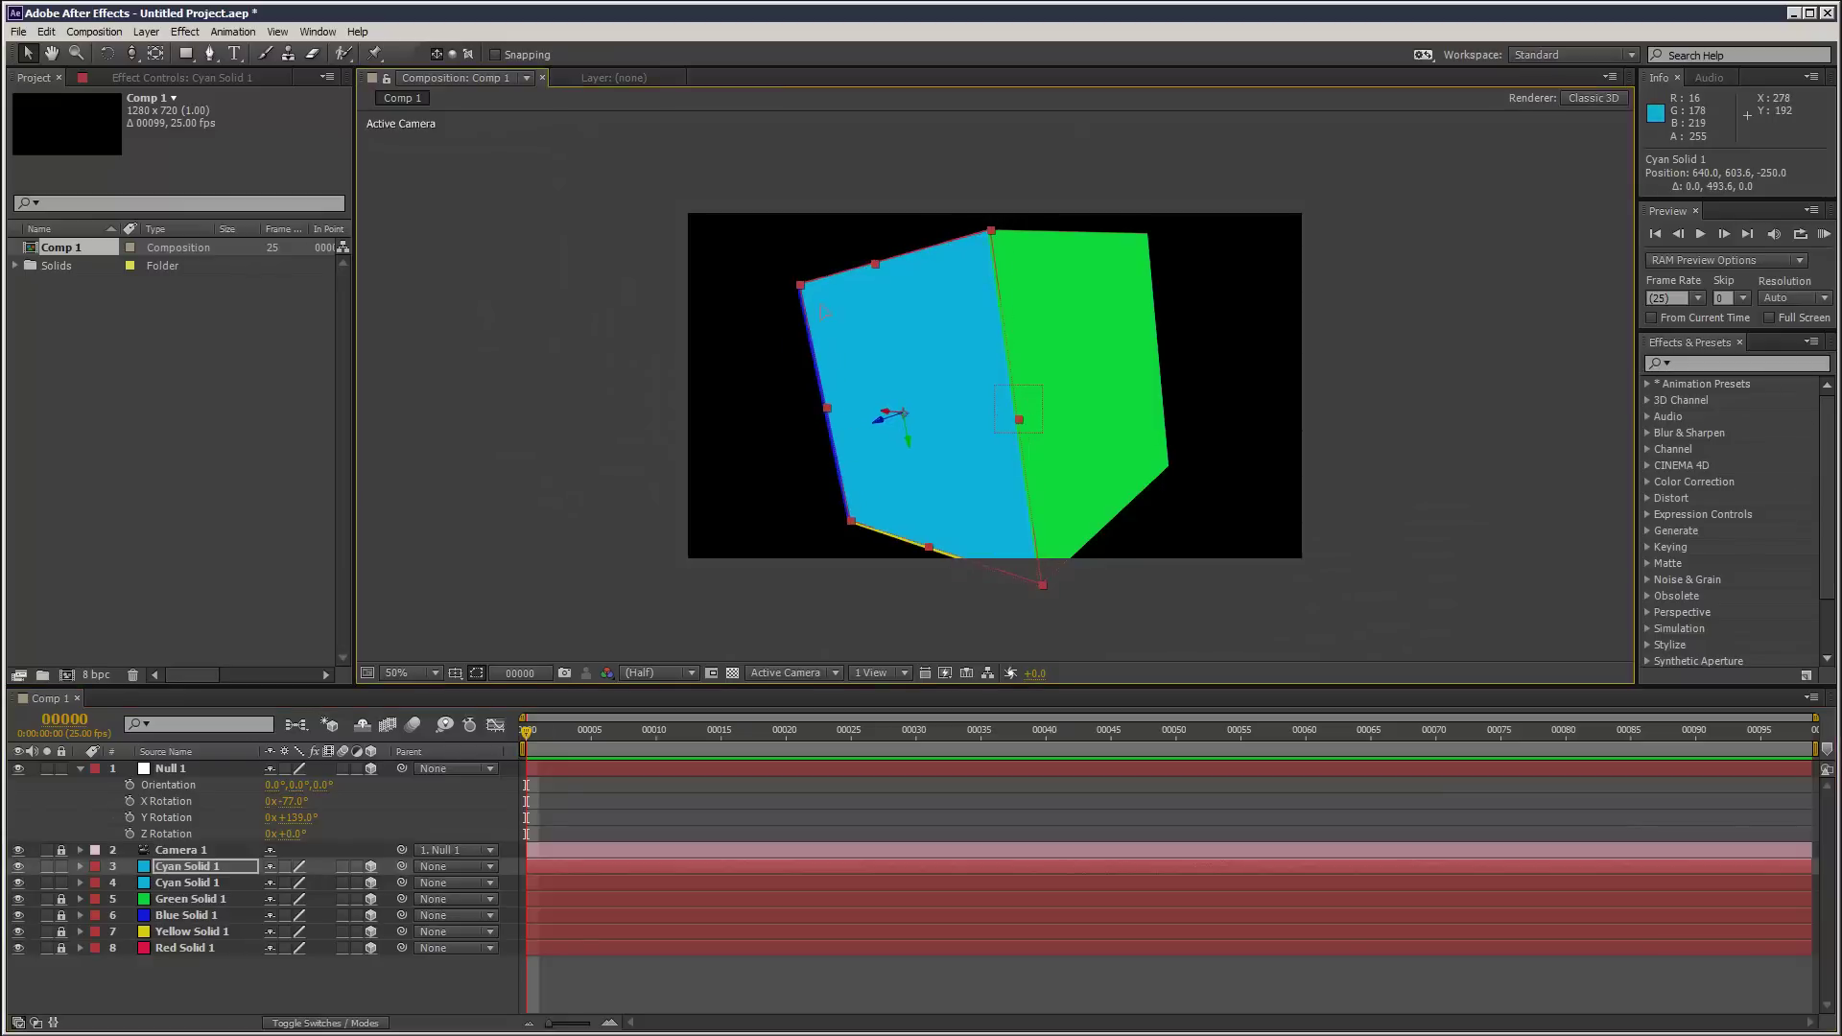
click(1545, 418)
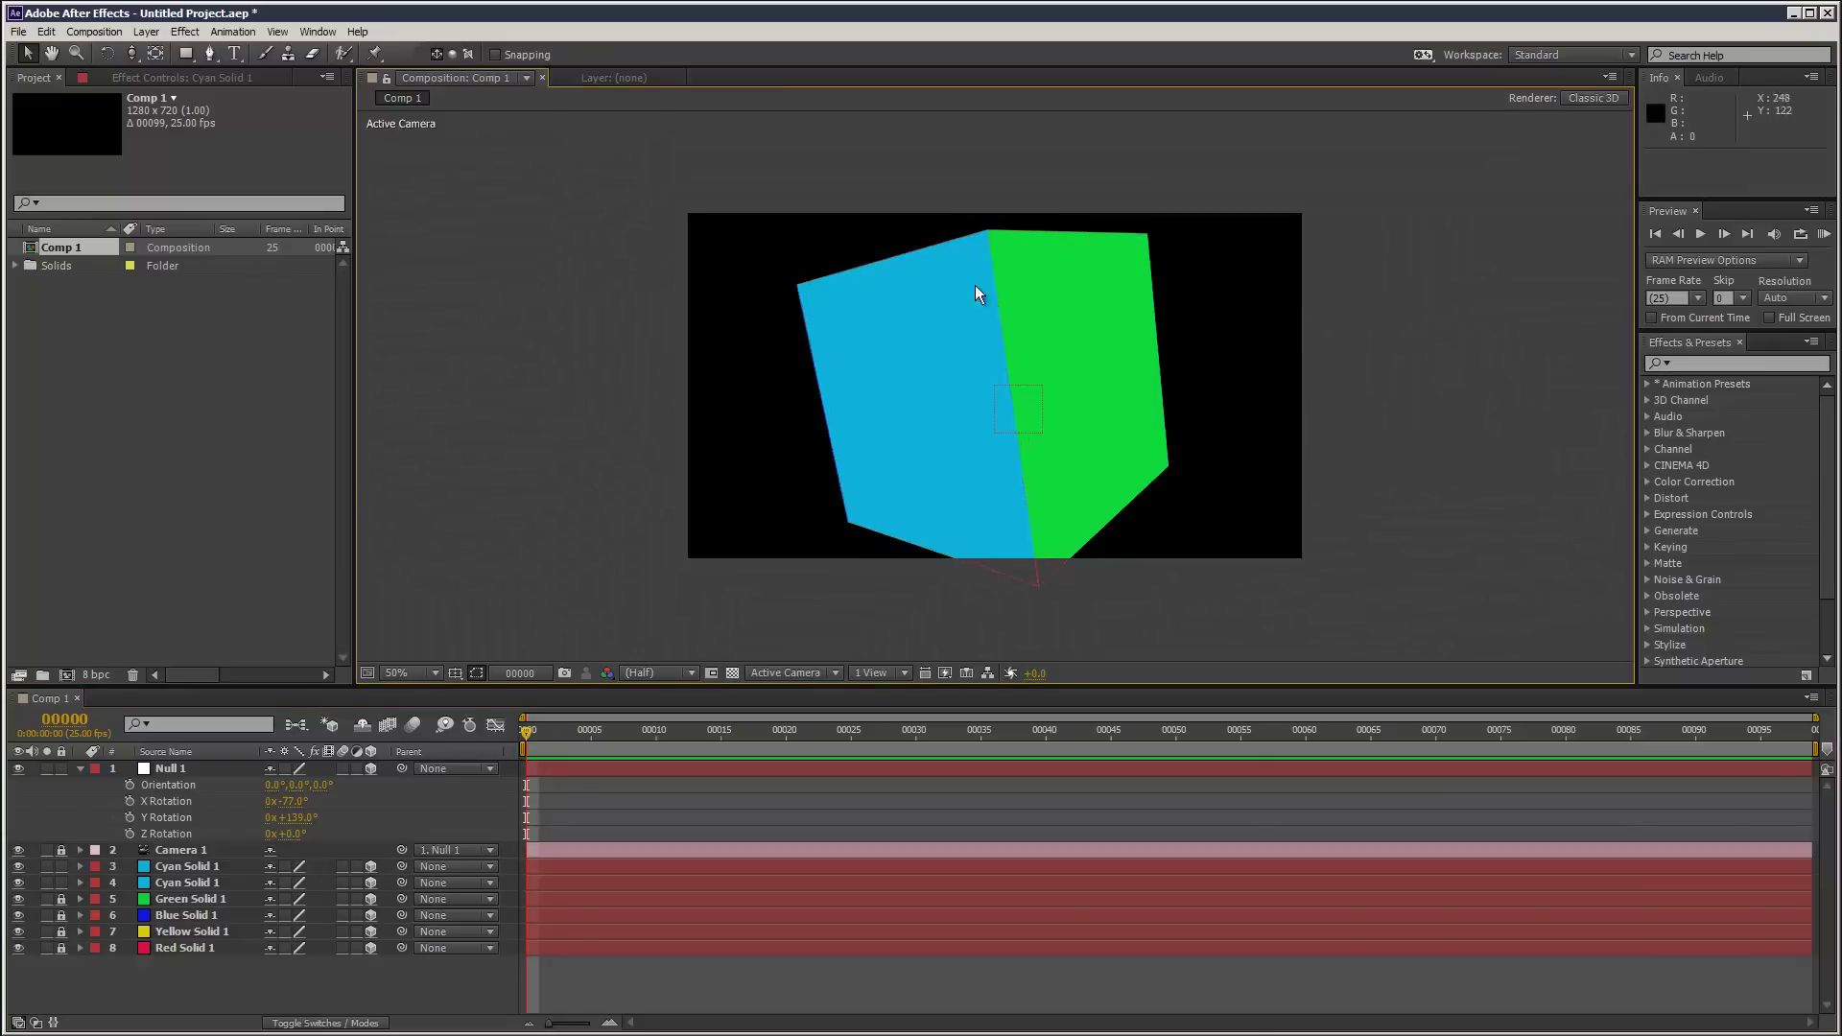
Step: Scale Null 1 up to 132% and bring up its rotation values
click(215, 773)
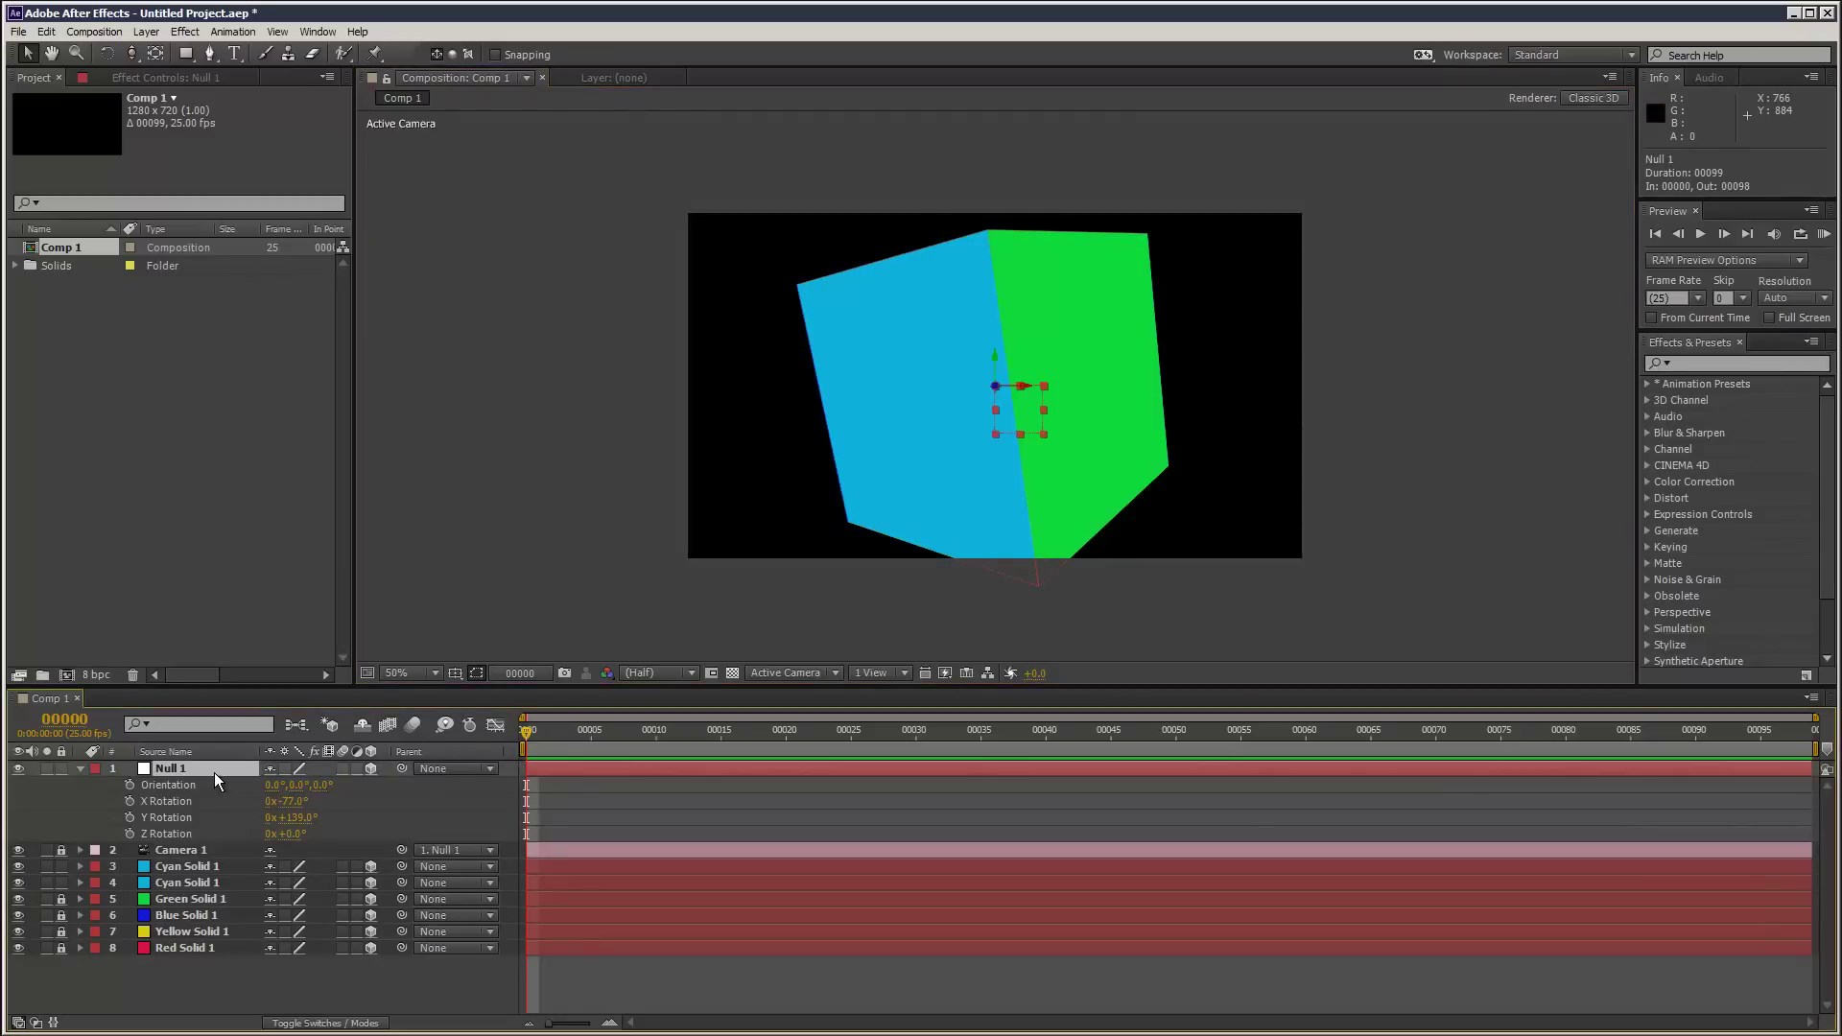
key(s)
drag(346, 792, 418, 807)
key(r)
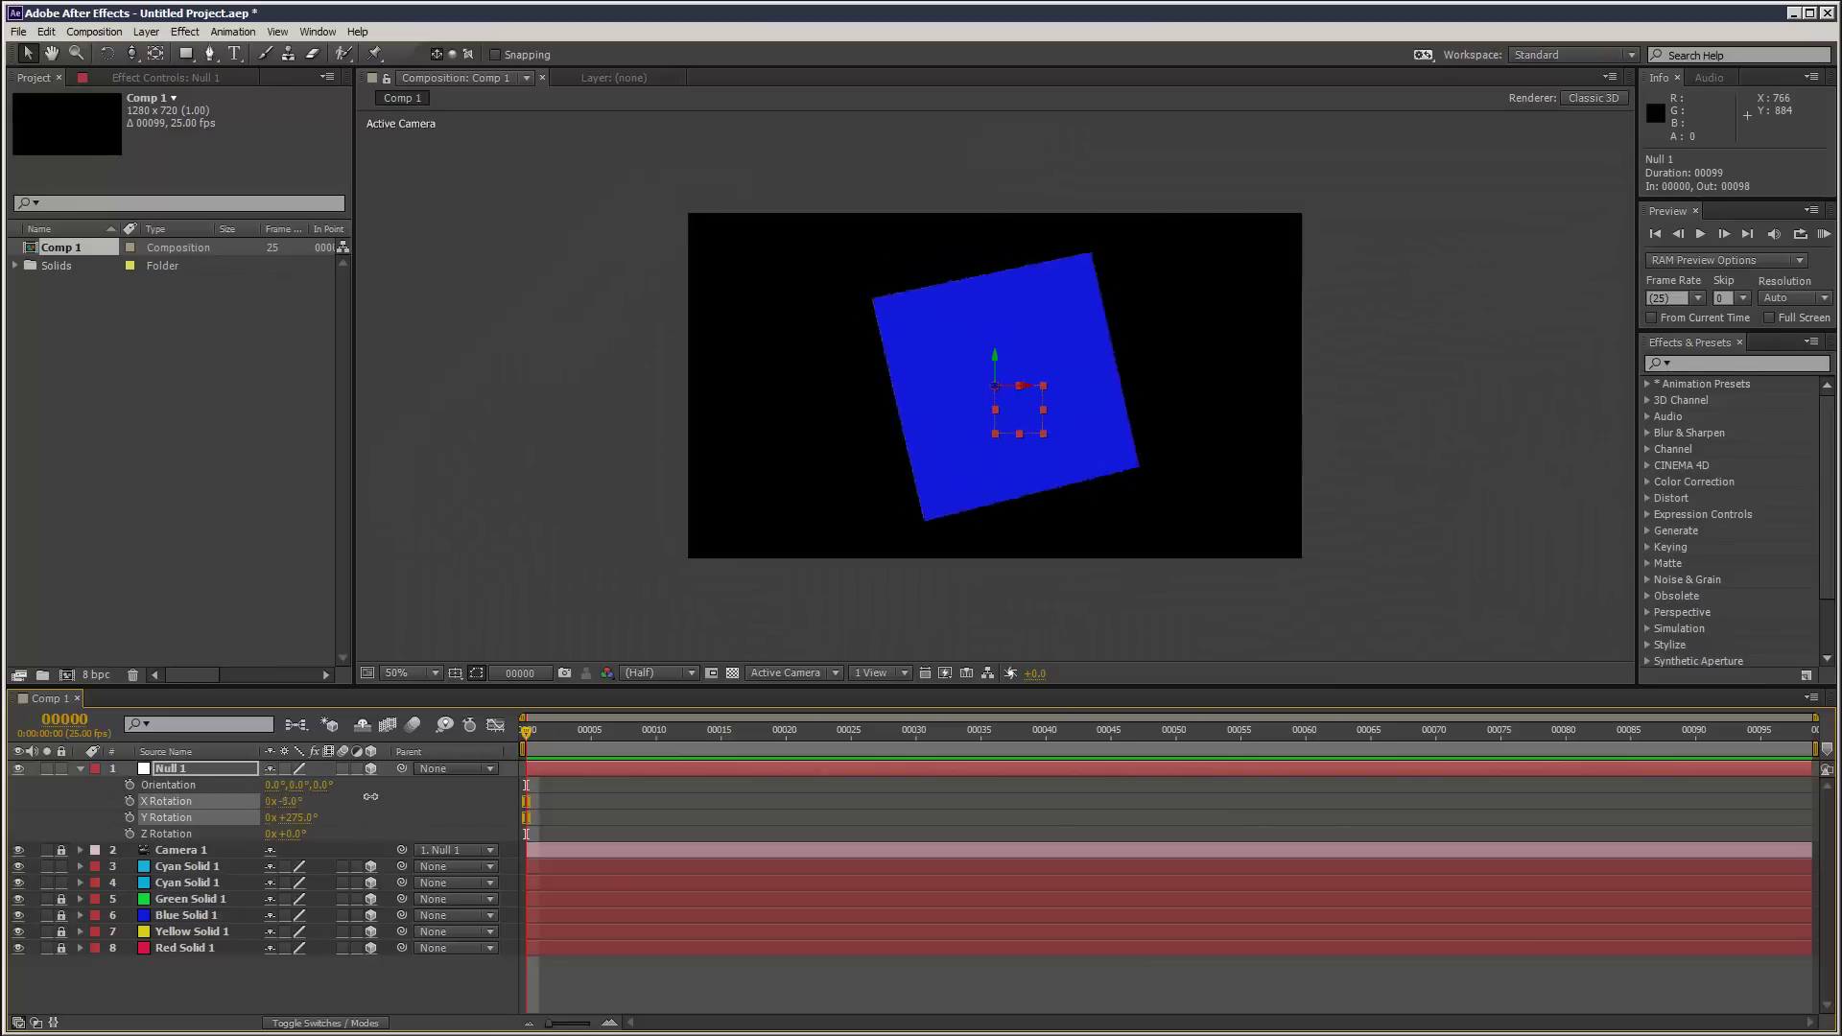